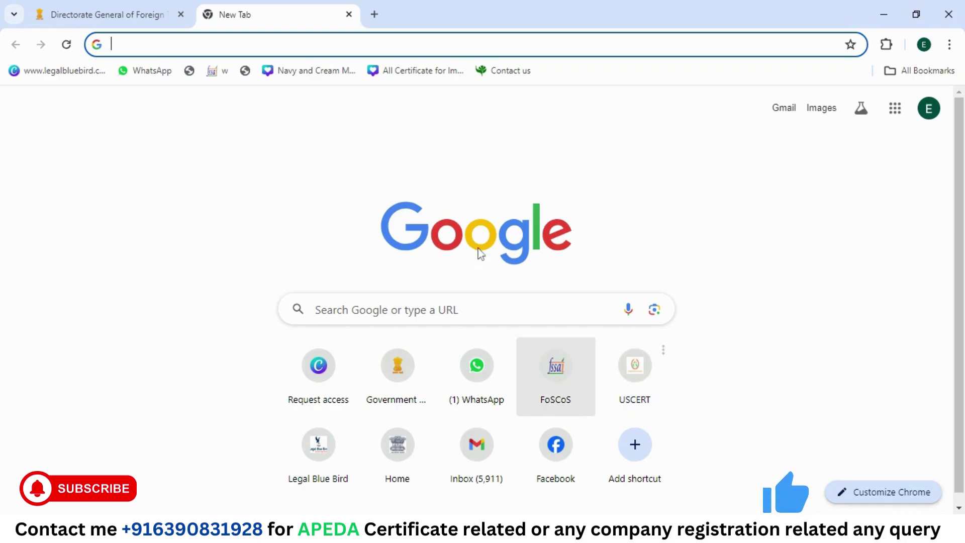
# Step: Switch from the blank new tab back to the Directorate General of Foreign Trade tab
pyautogui.click(160, 9)
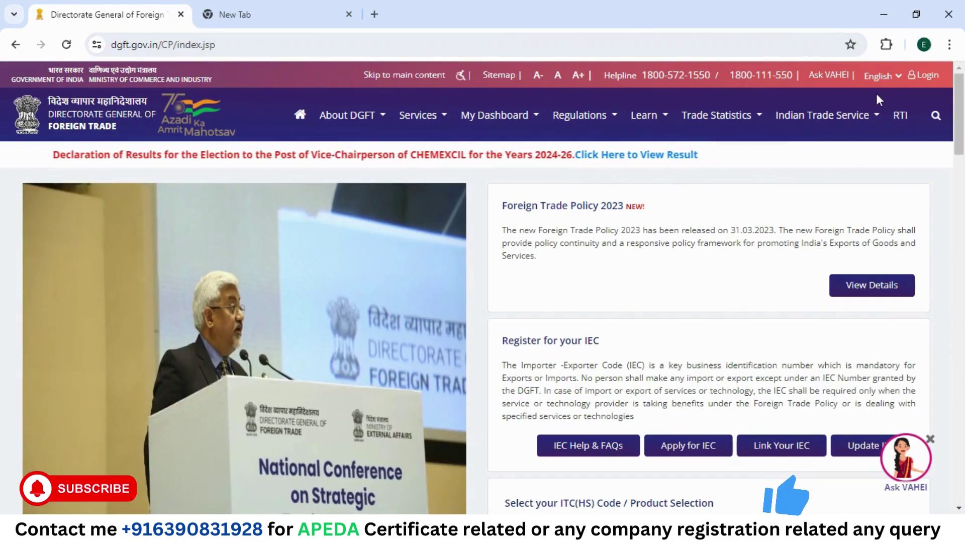
# Step: Open the login form and submit the account e-mail, password and CAPTCHA
pyautogui.click(927, 79)
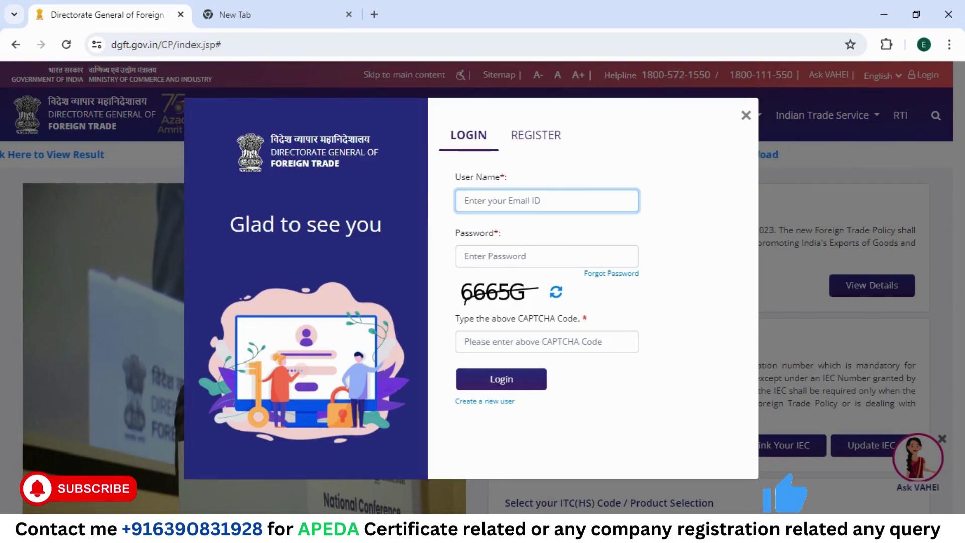
pyautogui.hotkey('ctrl', 'v')
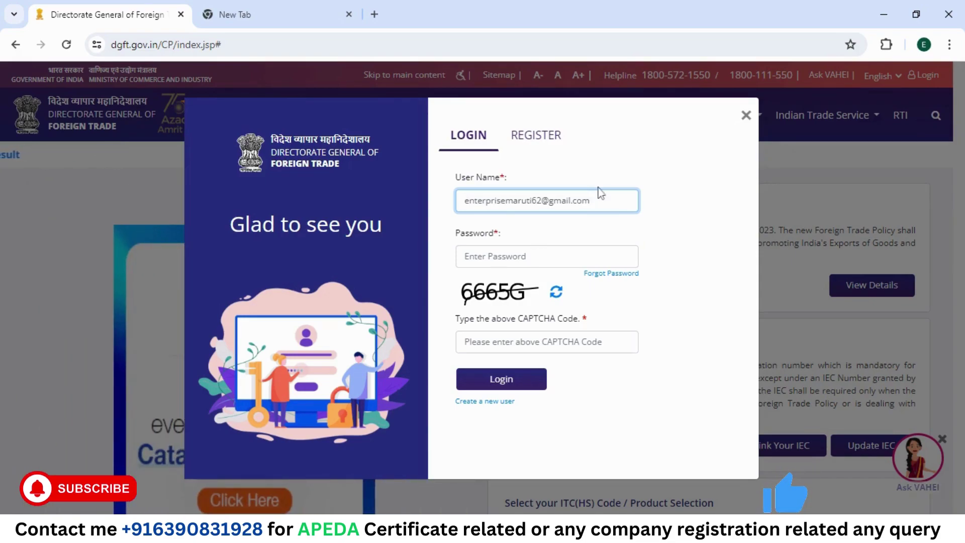
pyautogui.press('Tab')
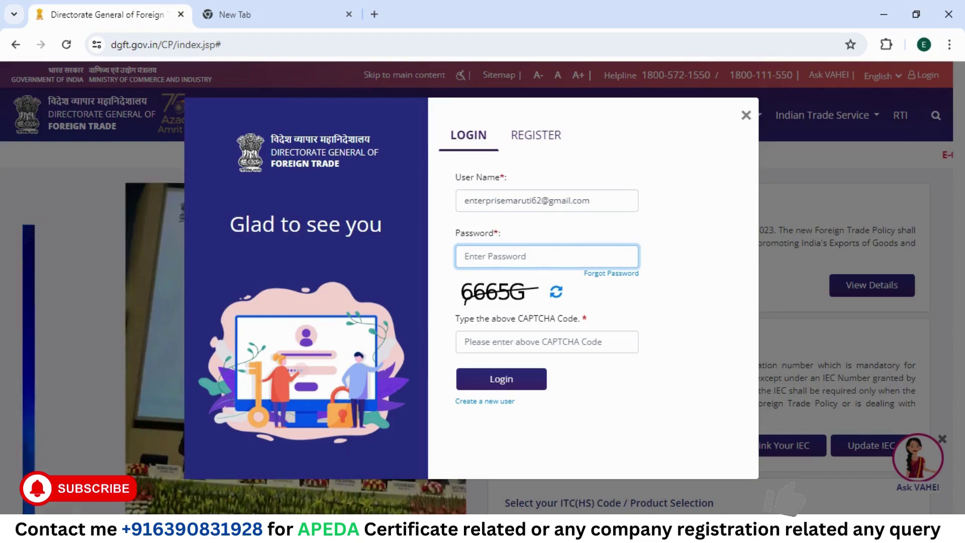
pyautogui.write('aaaa')
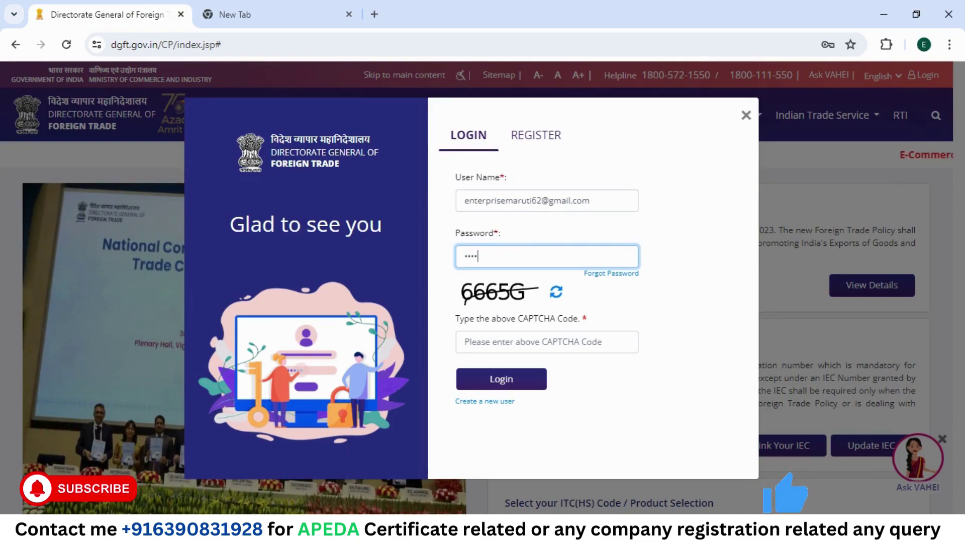
pyautogui.write('aaaa')
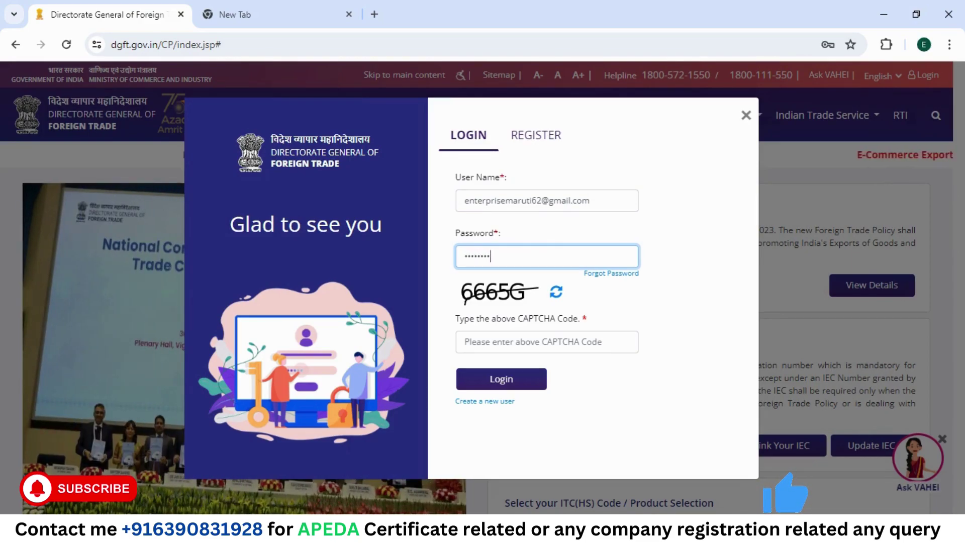
pyautogui.click(547, 342)
pyautogui.write('66')
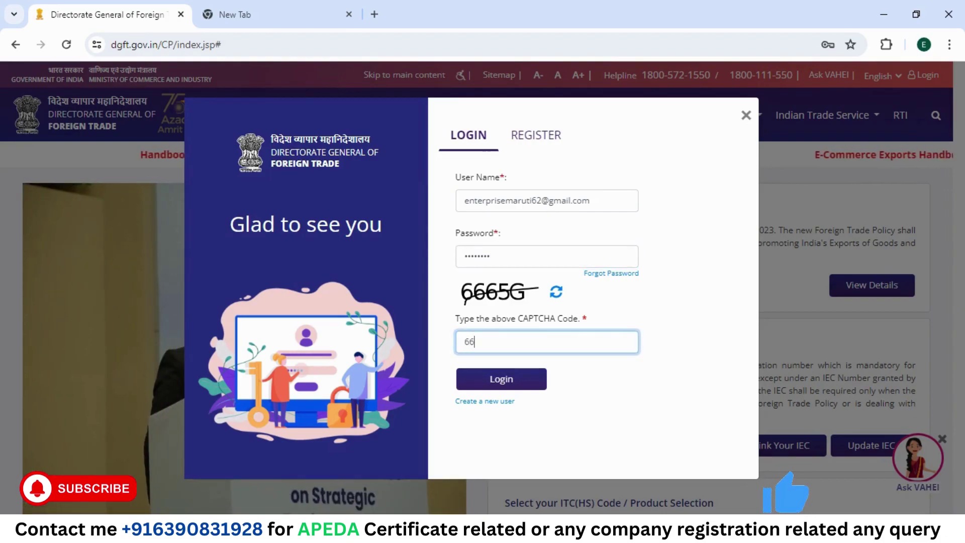
pyautogui.write('65G')
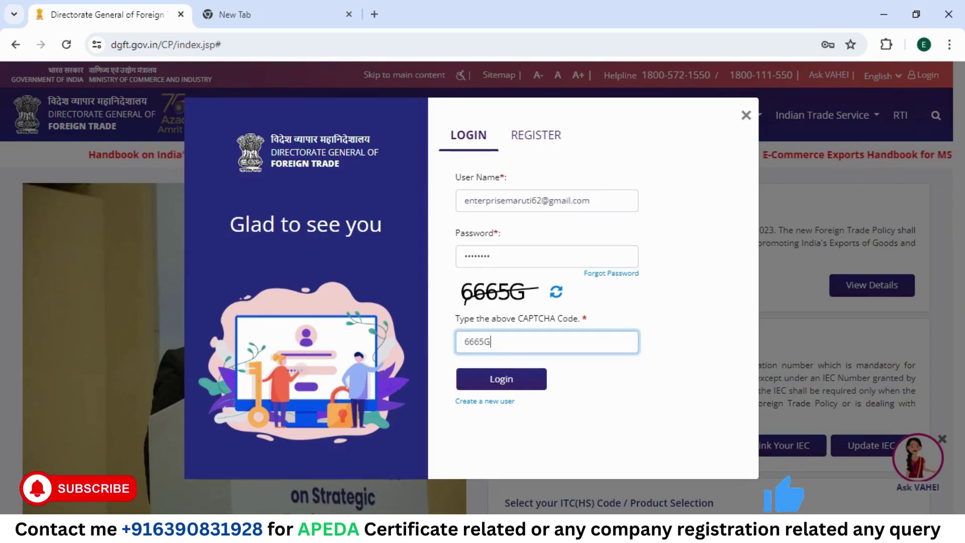
pyautogui.click(513, 380)
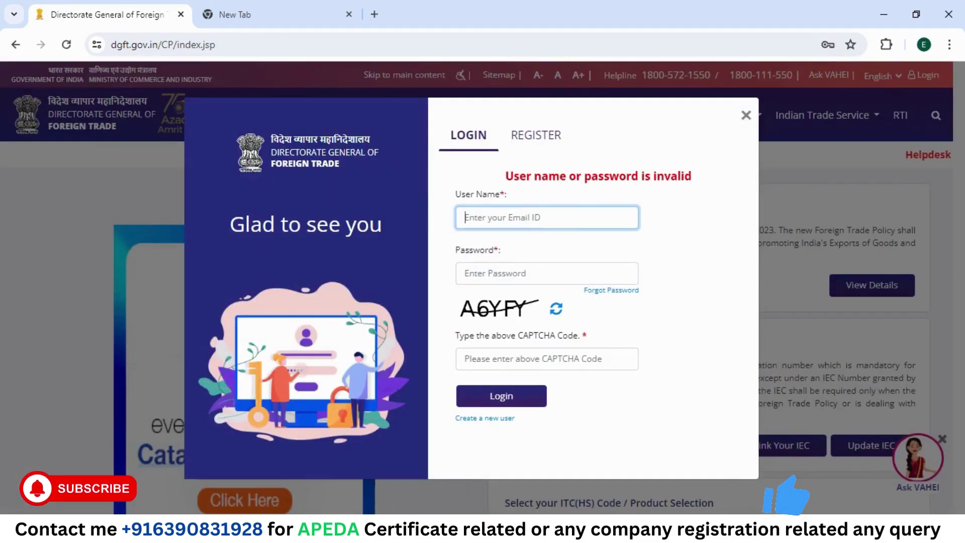
# Step: After the invalid-login message, re-enter the e-mail, password and new CAPTCHA, and sign in
pyautogui.hotkey('ctrl', 'v')
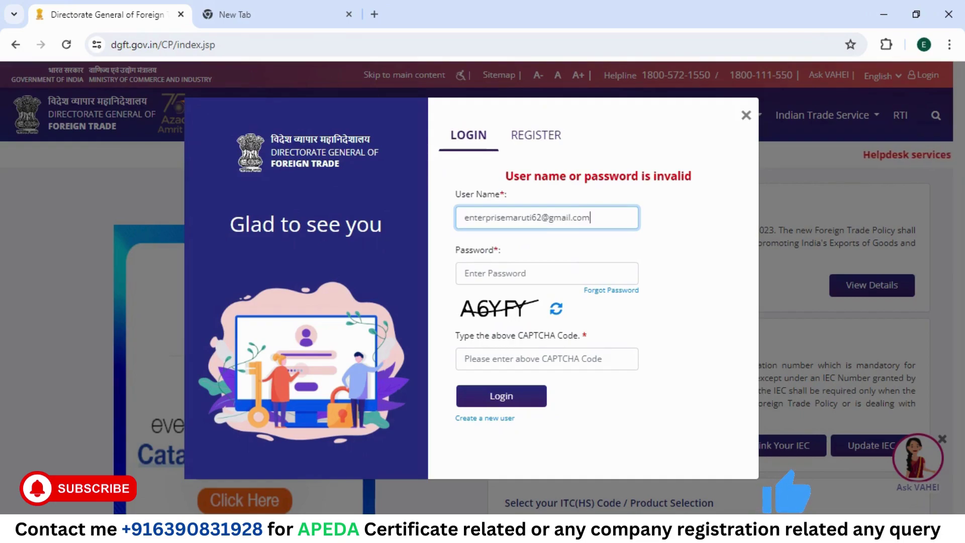
pyautogui.click(541, 269)
pyautogui.write('Enter')
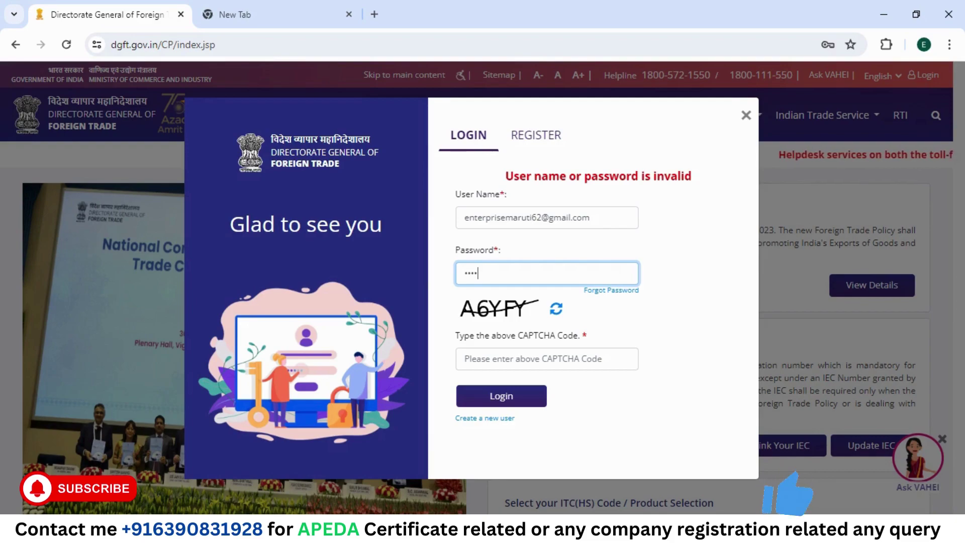
pyautogui.write('pri')
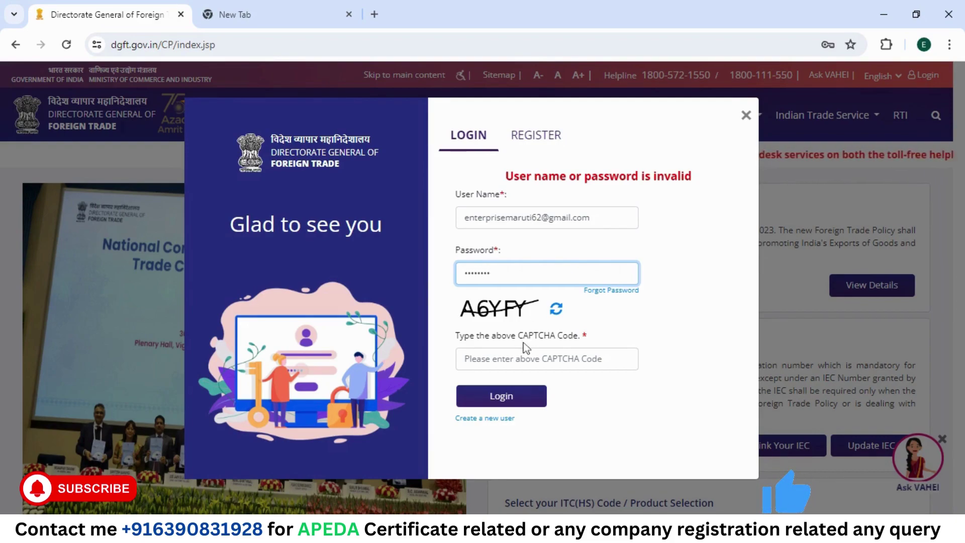
pyautogui.click(547, 359)
pyautogui.write('A')
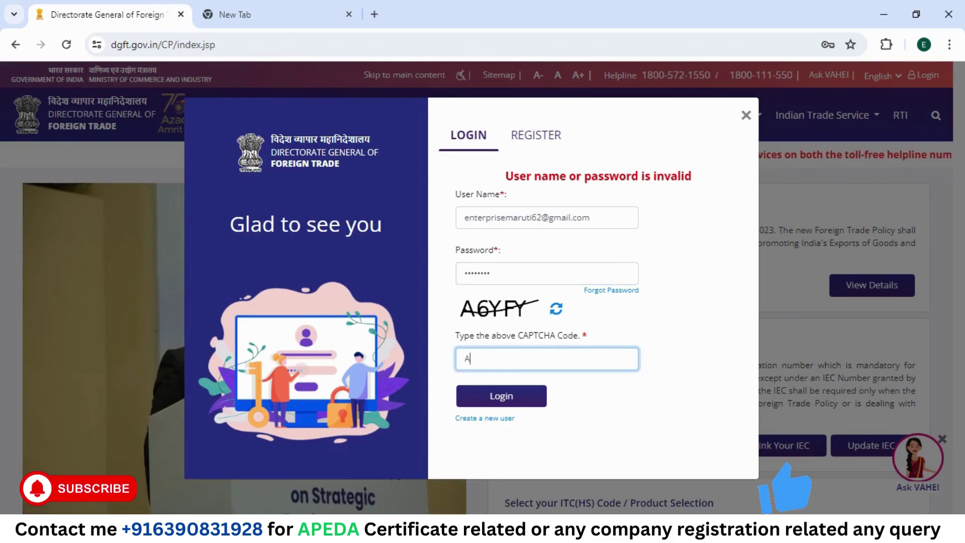
pyautogui.write('6Y')
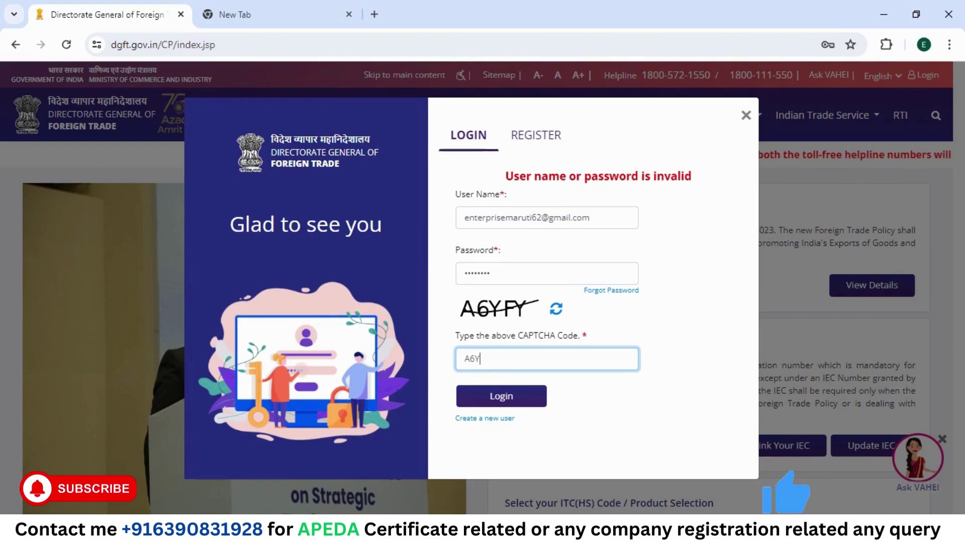
pyautogui.write('FY')
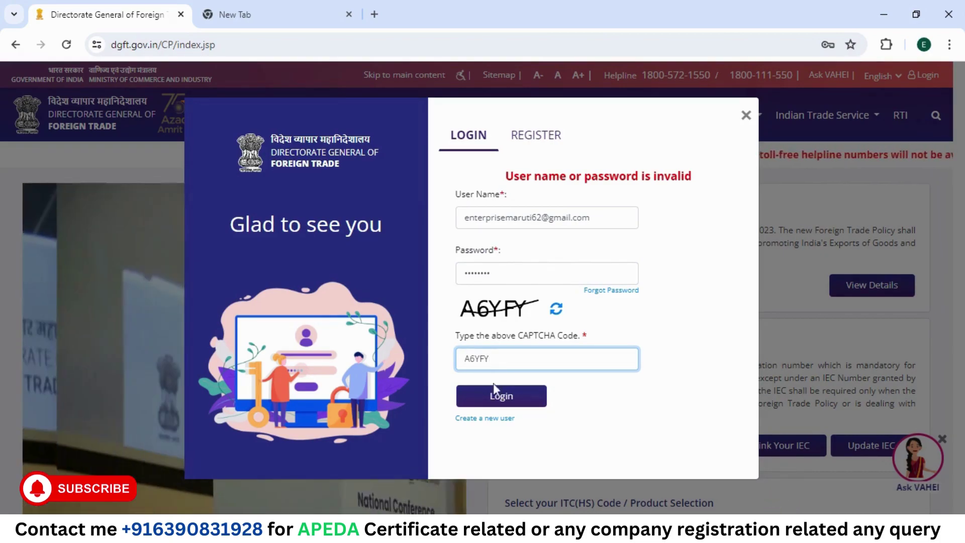
pyautogui.click(495, 397)
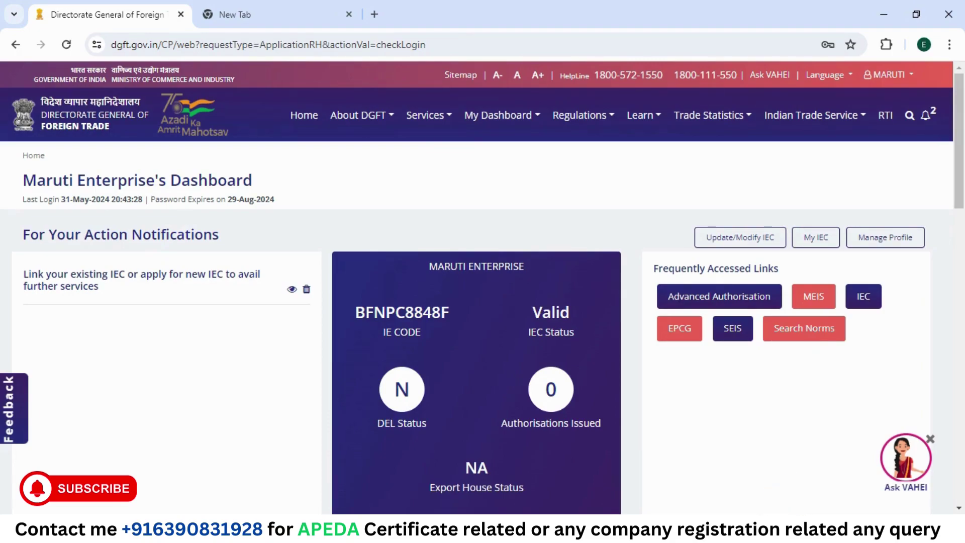
# Step: Go to Services > e-RCMC and scroll to the Apply for e-RCMC draft applications list
pyautogui.scroll(-8, 493, 402)
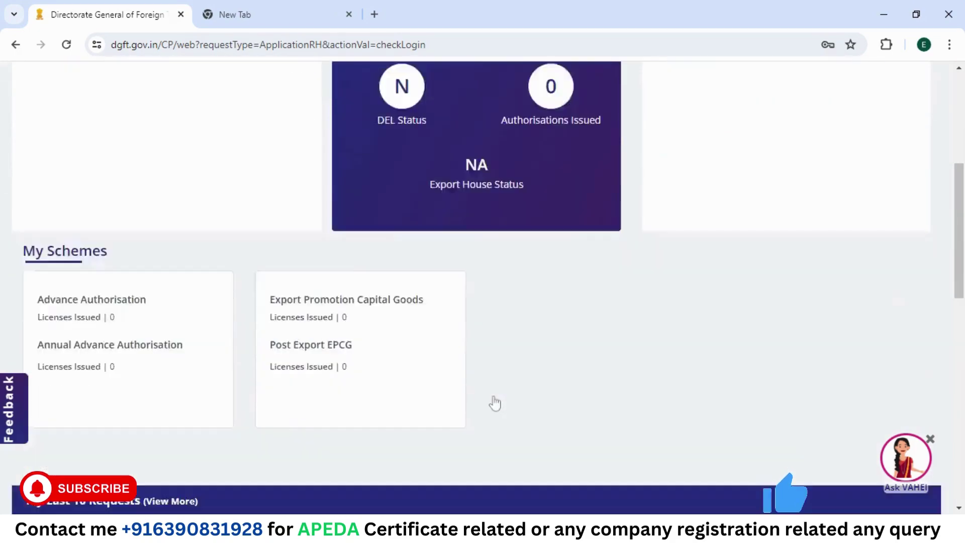
pyautogui.scroll(4, 495, 402)
pyautogui.scroll(4, 495, 402)
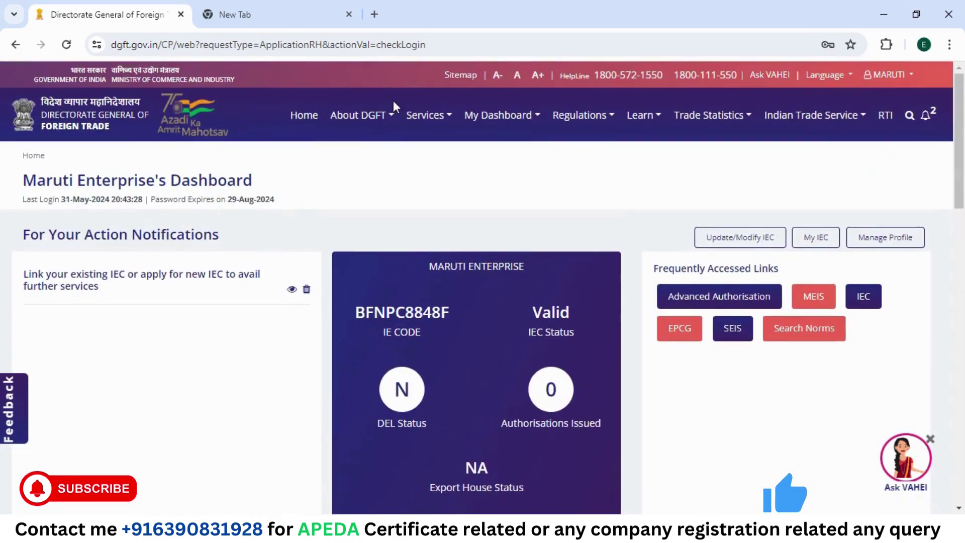
pyautogui.click(425, 116)
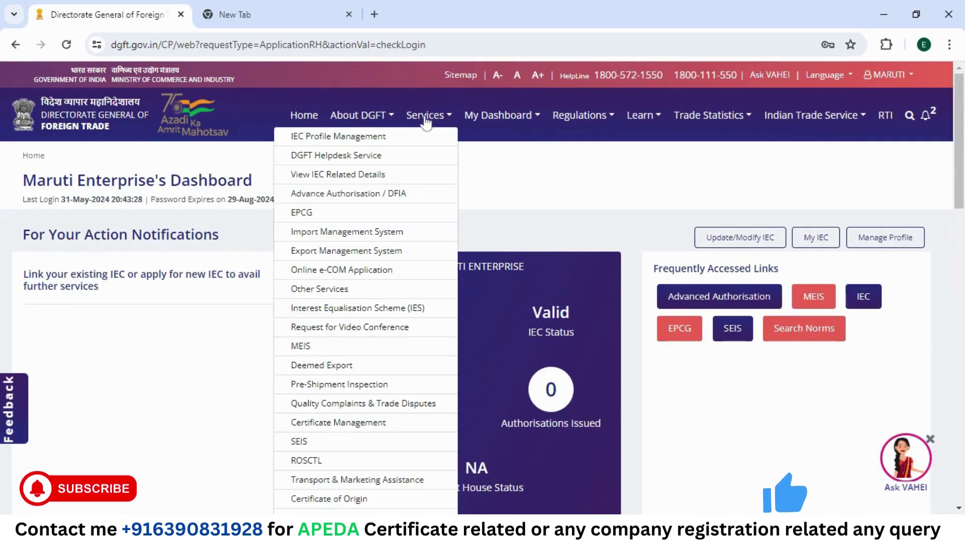
pyautogui.scroll(-10, 367, 307)
pyautogui.scroll(3, 365, 304)
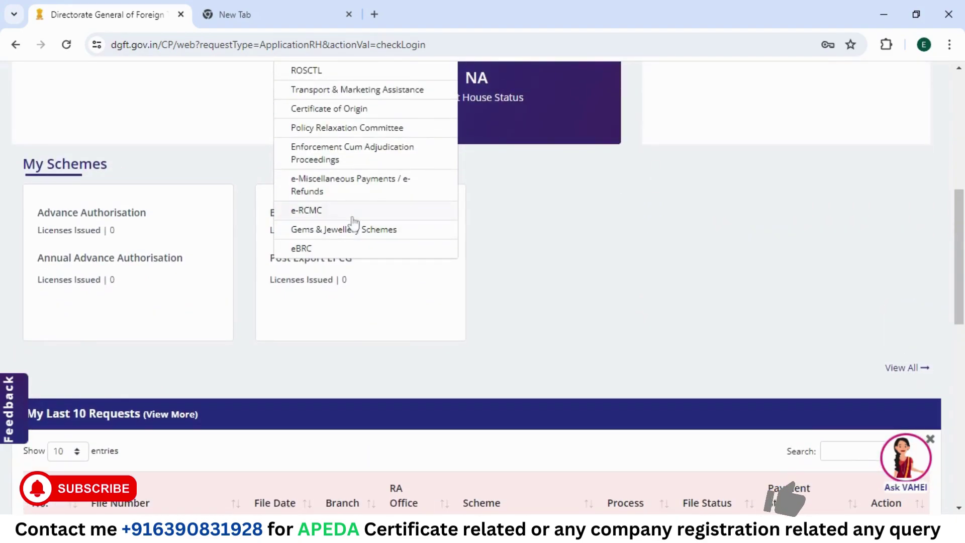
pyautogui.click(352, 211)
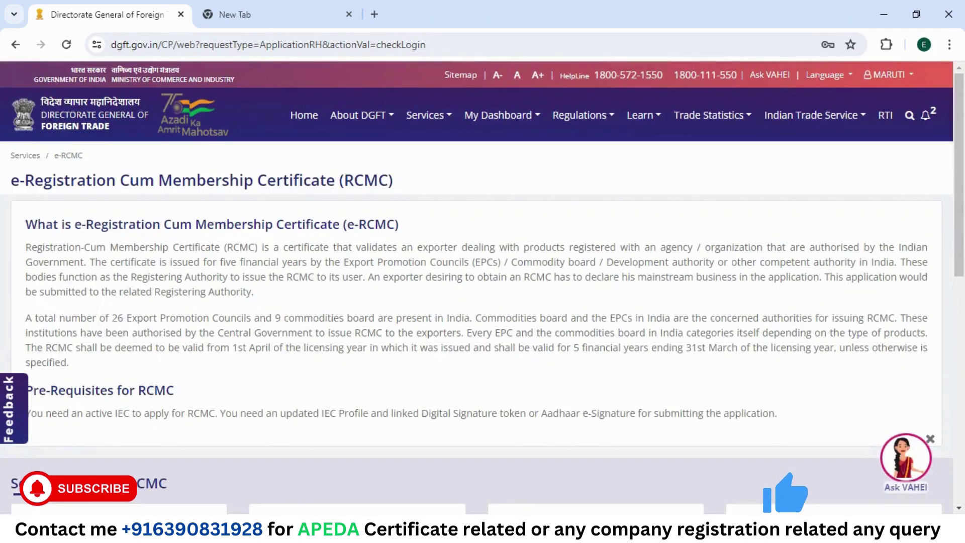
pyautogui.scroll(-5, 354, 222)
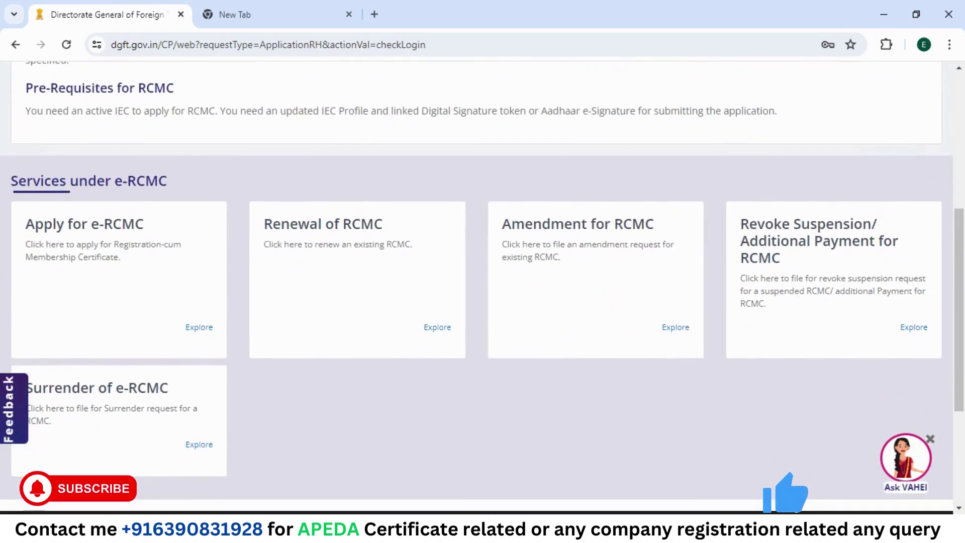
pyautogui.scroll(3, 353, 223)
pyautogui.scroll(-4, 353, 222)
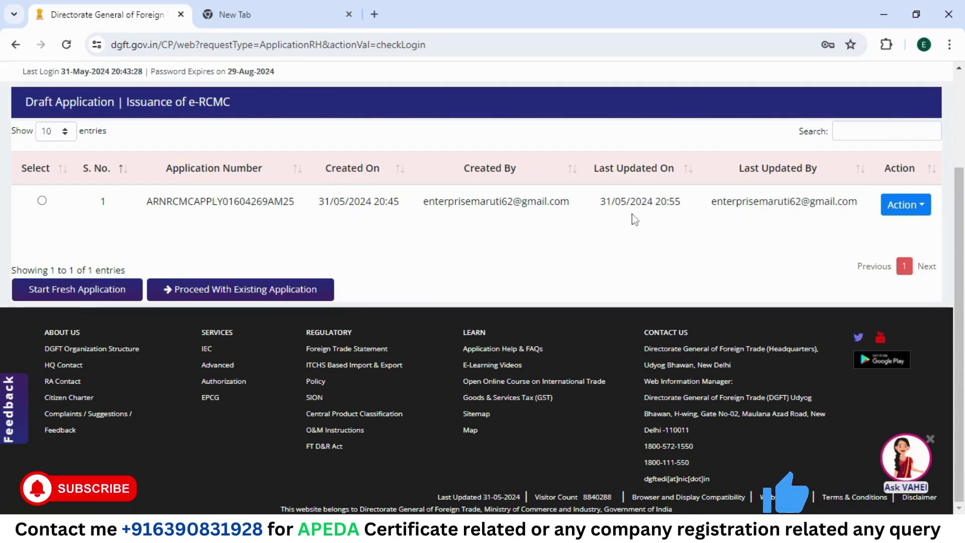
# Step: Delete the saved 31/05/2024 draft from its Action menu and dismiss the success message
pyautogui.click(922, 207)
pyautogui.click(877, 206)
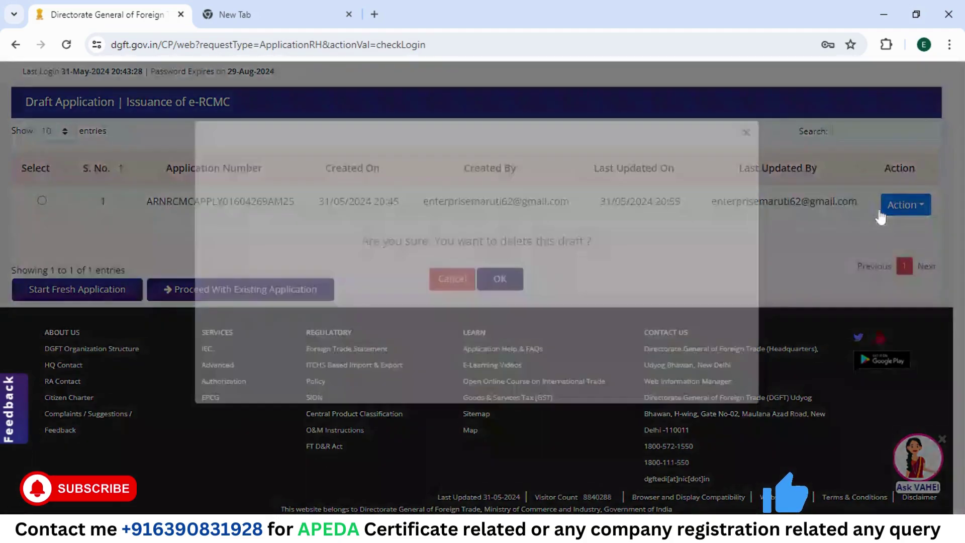
pyautogui.click(493, 307)
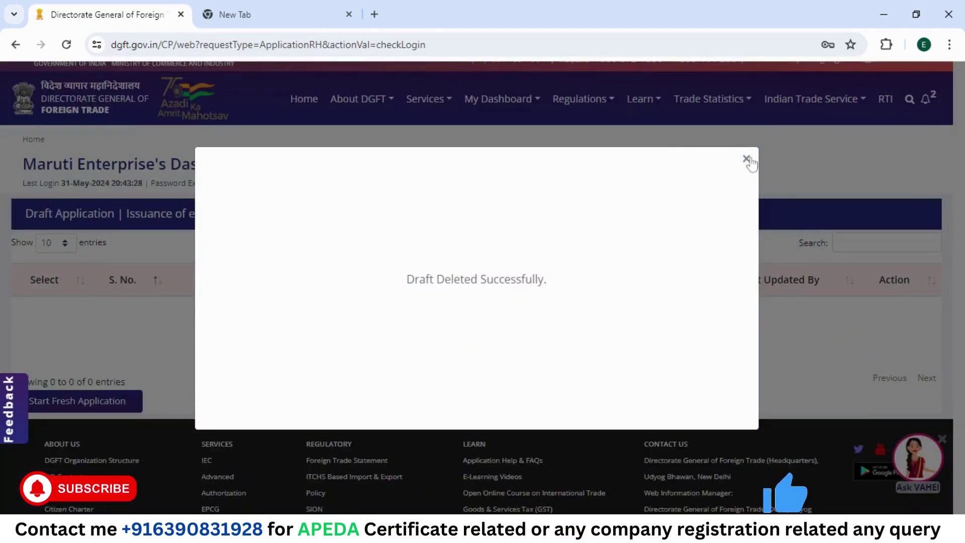
pyautogui.click(746, 159)
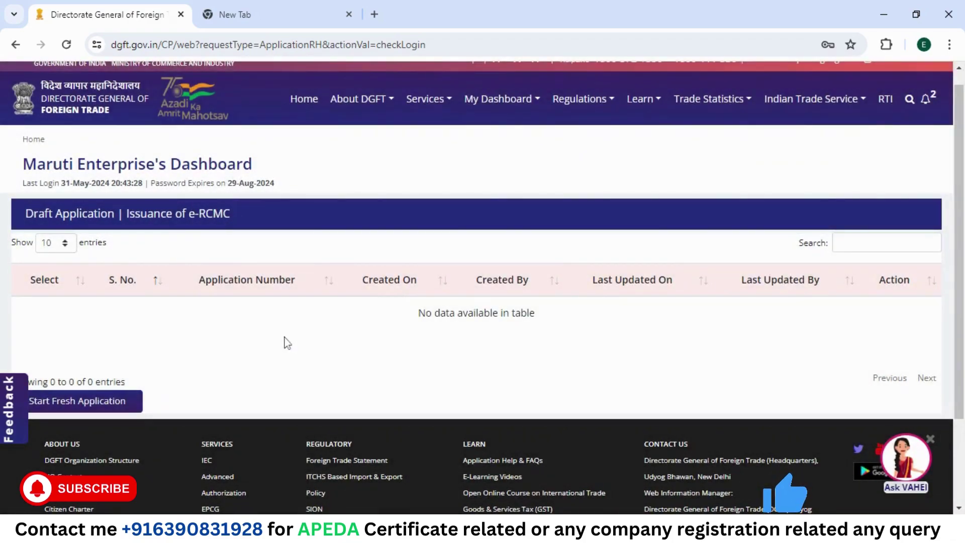
pyautogui.scroll(-1, 284, 338)
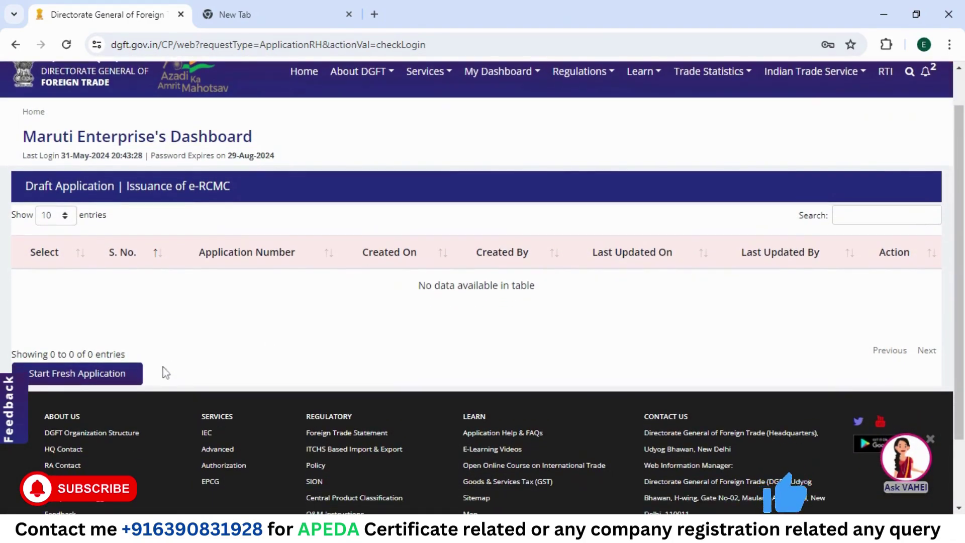
pyautogui.scroll(-1, 135, 372)
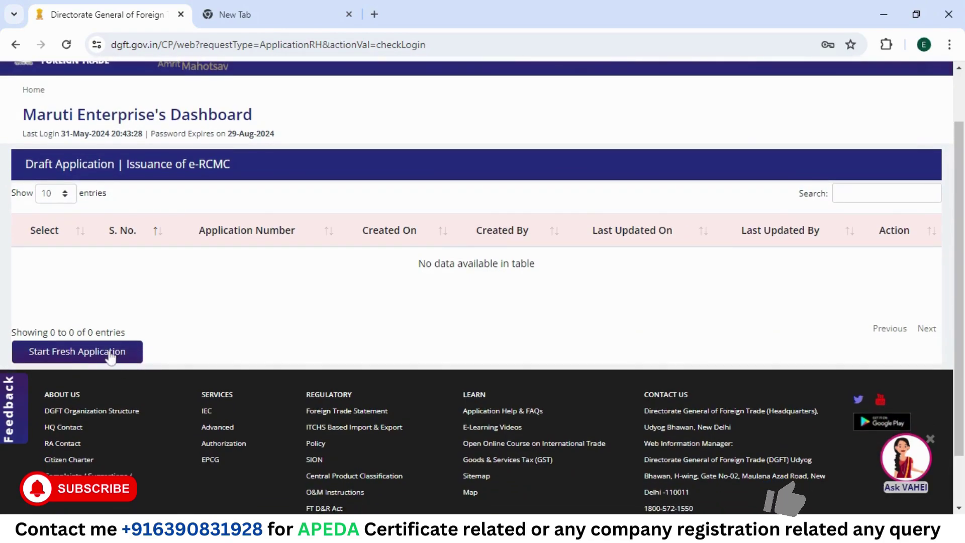
# Step: Start a new e-RCMC application and scroll down the Basic Details form
pyautogui.click(110, 353)
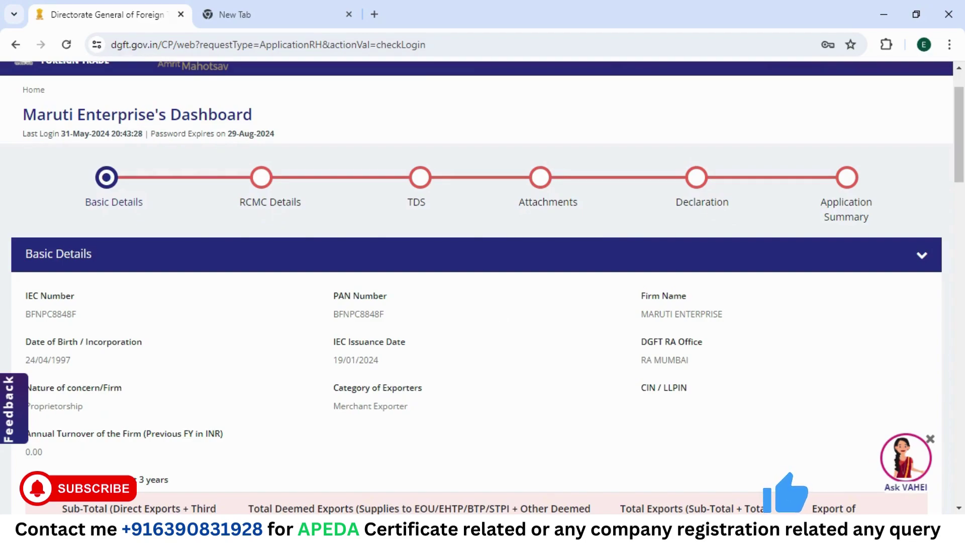
pyautogui.scroll(-2, 495, 325)
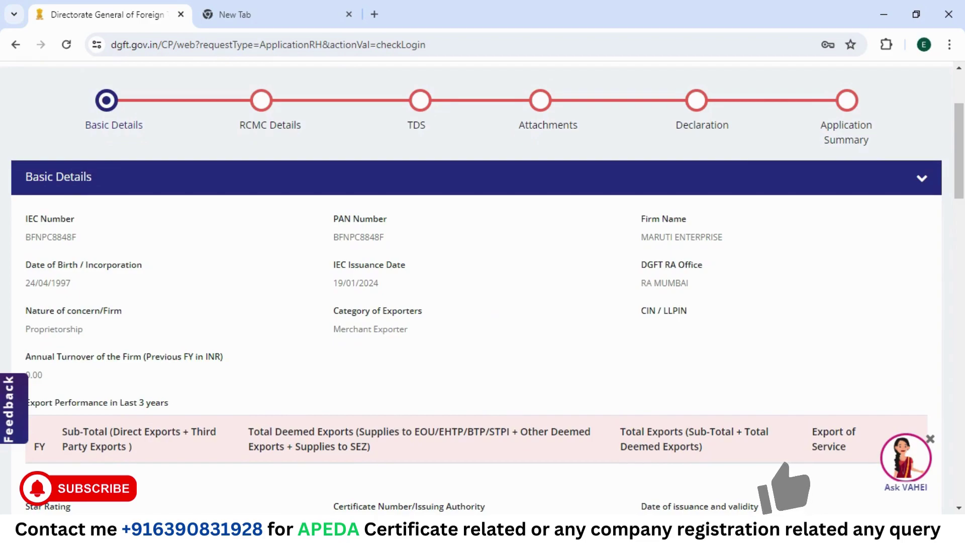
pyautogui.scroll(-3, 495, 326)
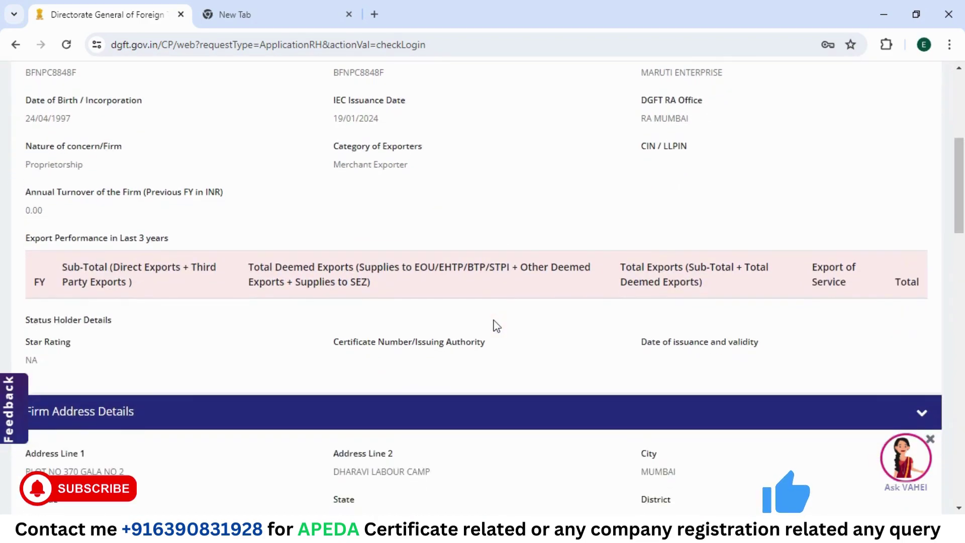
pyautogui.scroll(-2, 496, 325)
pyautogui.scroll(-3, 497, 326)
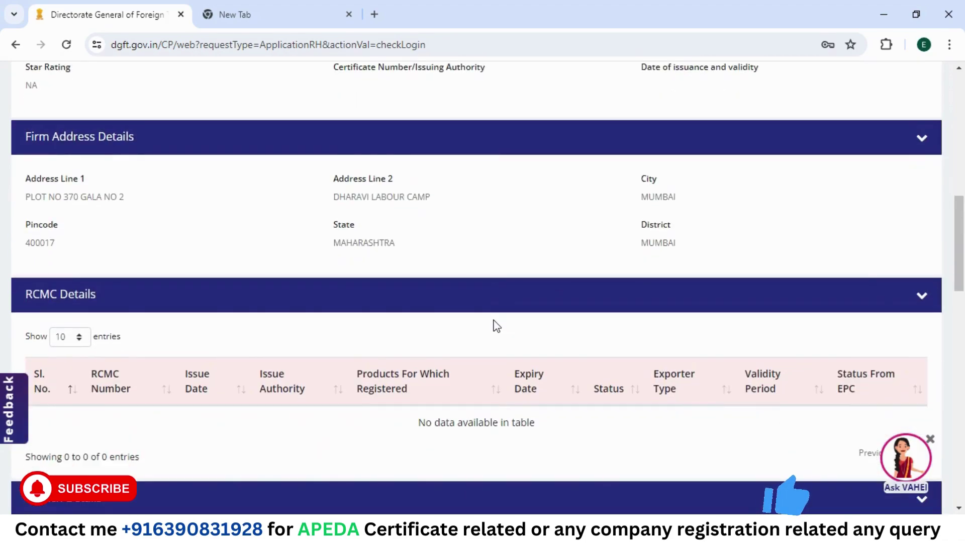
pyautogui.scroll(-4, 496, 326)
pyautogui.scroll(-2, 497, 326)
pyautogui.scroll(-13, 493, 324)
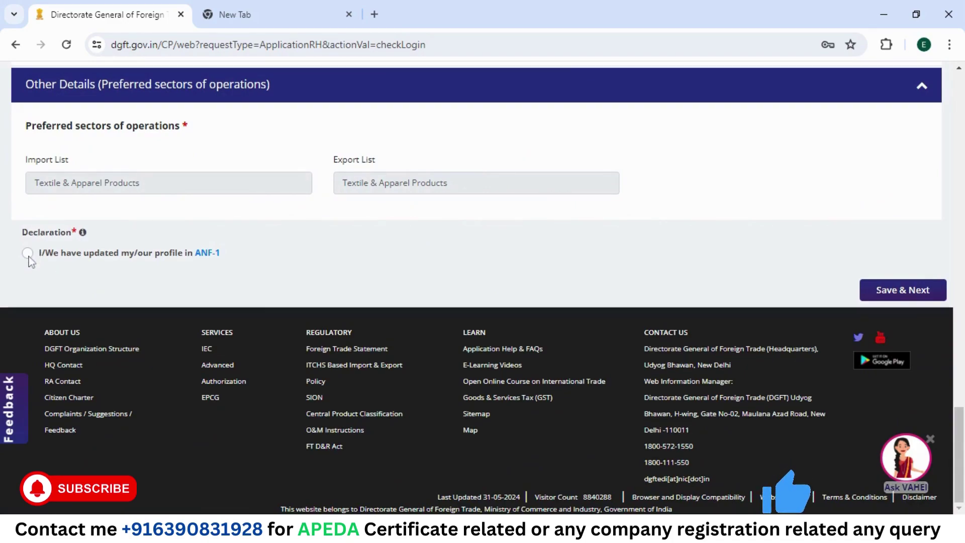
# Step: Declare the profile updated in ANF-1, confirm Yes, and Save & Next
pyautogui.click(28, 255)
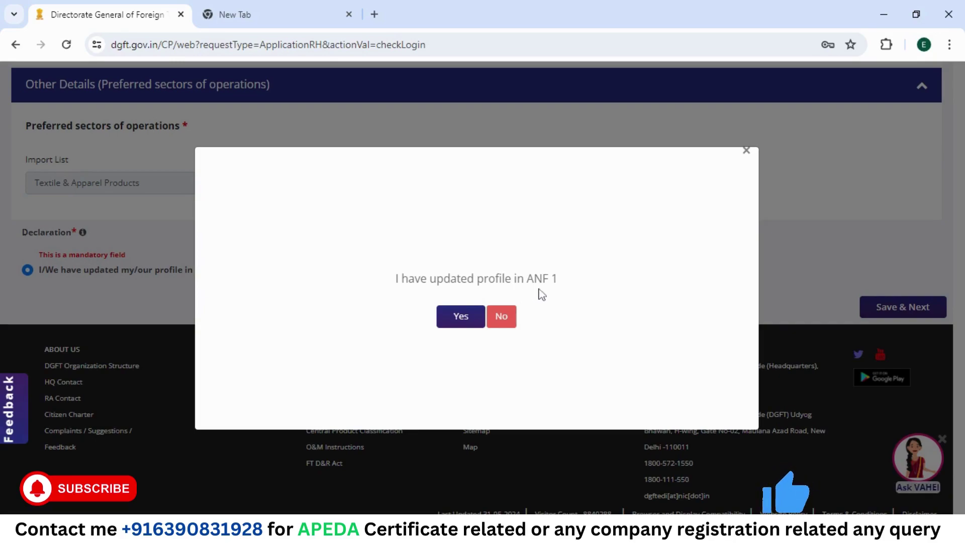
pyautogui.click(468, 316)
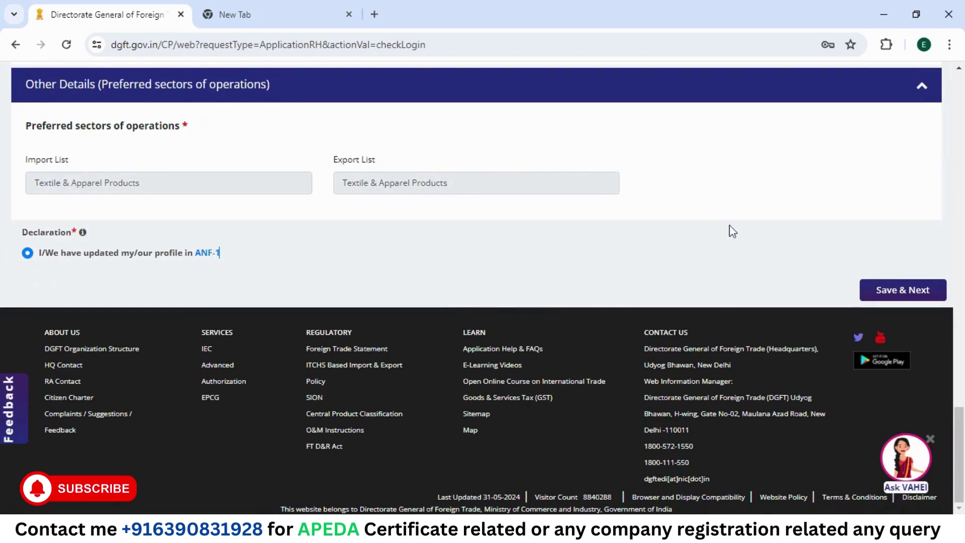
pyautogui.click(887, 297)
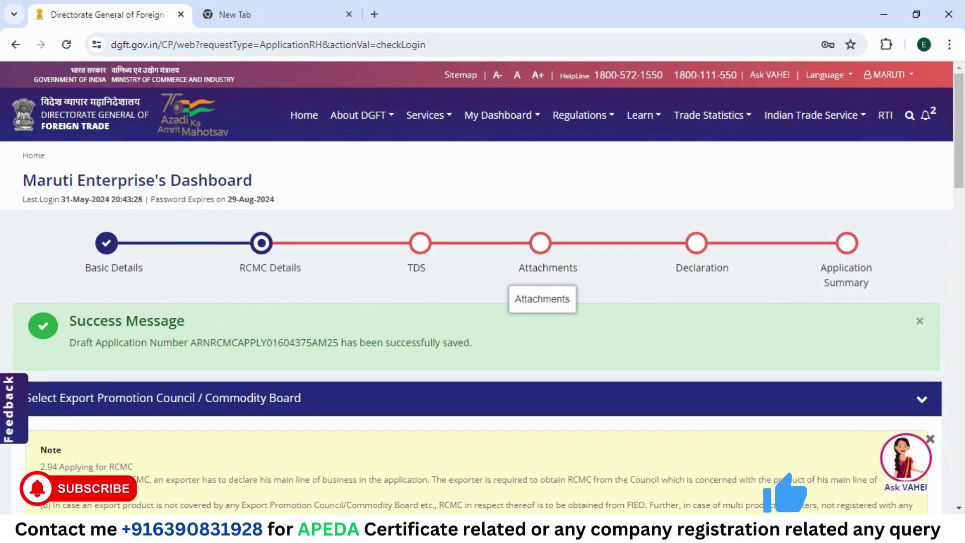
# Step: Search 'AGR', select APEDA as the export promotion council, and accept the TDS warning
pyautogui.scroll(-5, 515, 270)
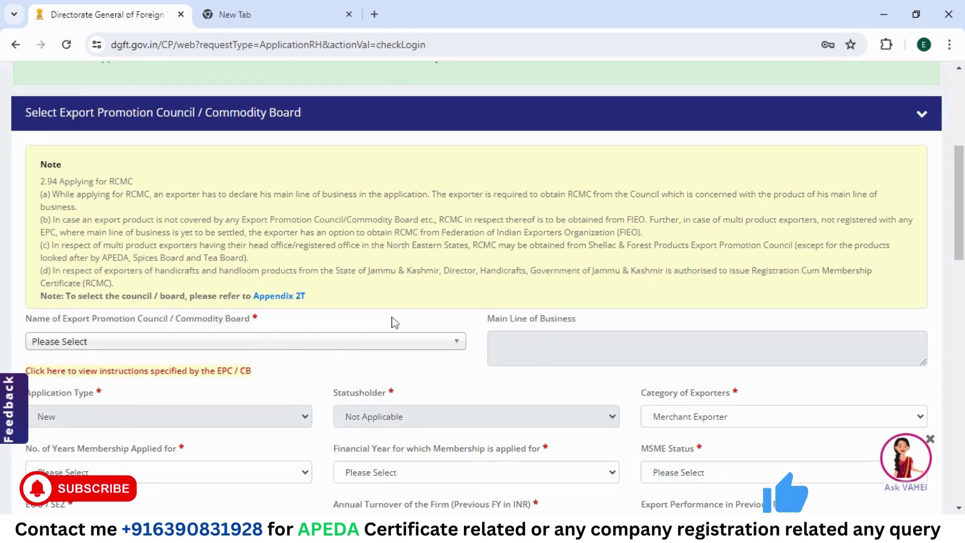
pyautogui.click(296, 342)
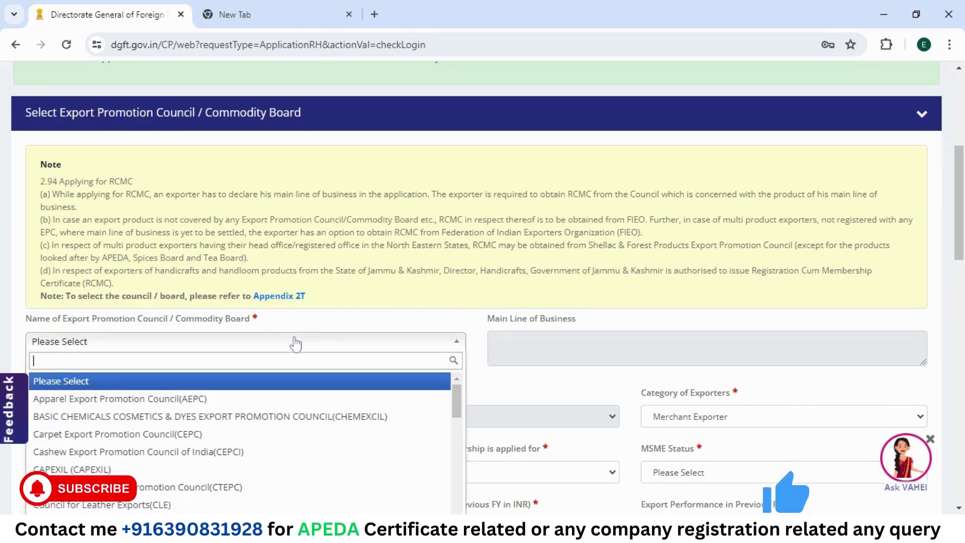
pyautogui.write('AGR')
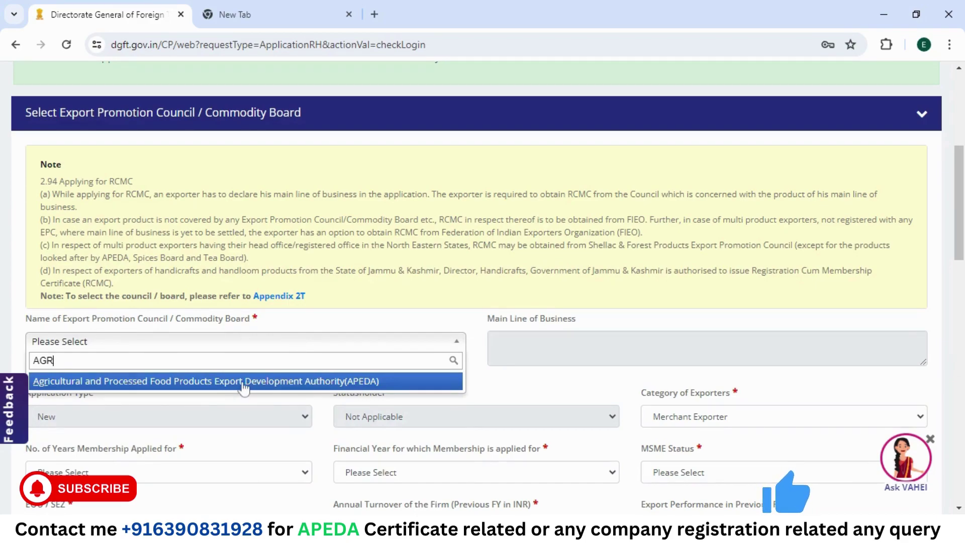
pyautogui.click(309, 388)
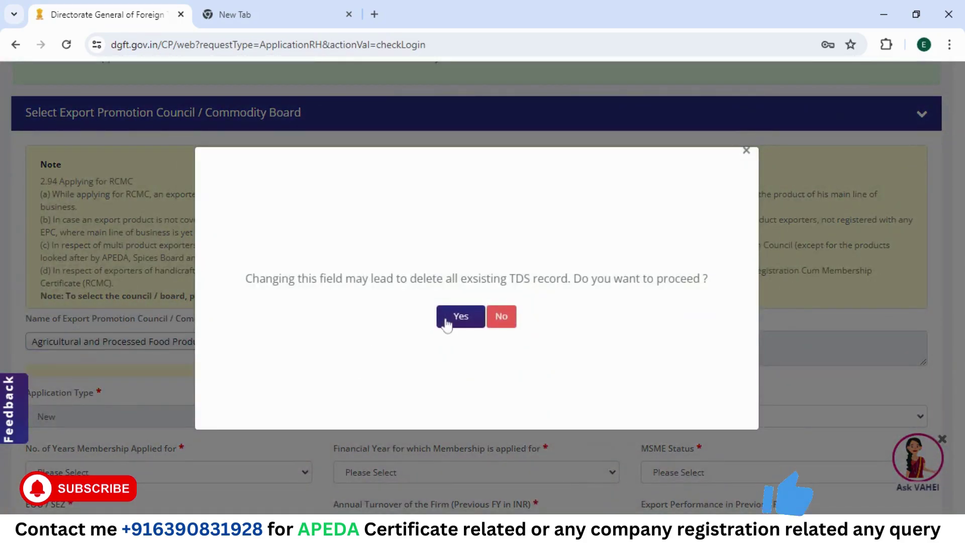
pyautogui.click(446, 324)
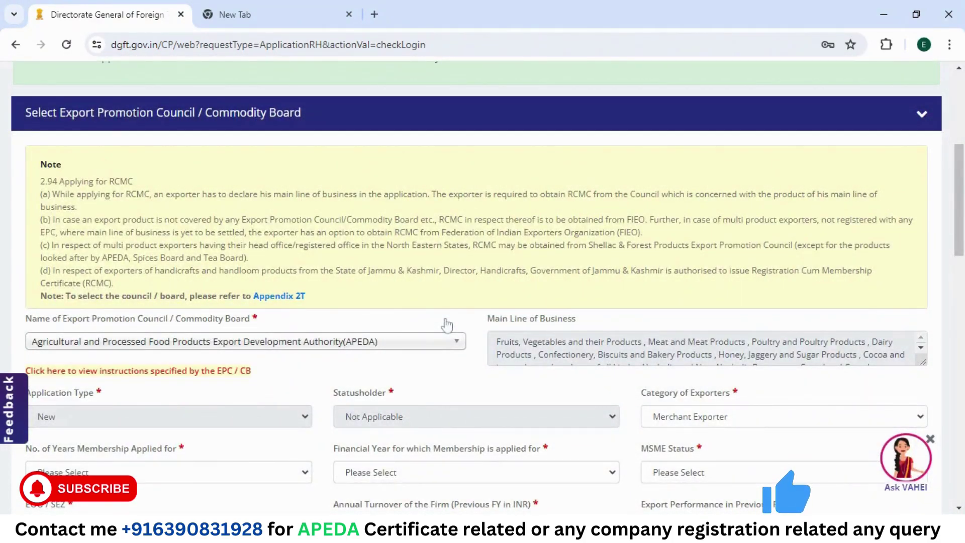
pyautogui.click(430, 345)
pyautogui.click(431, 349)
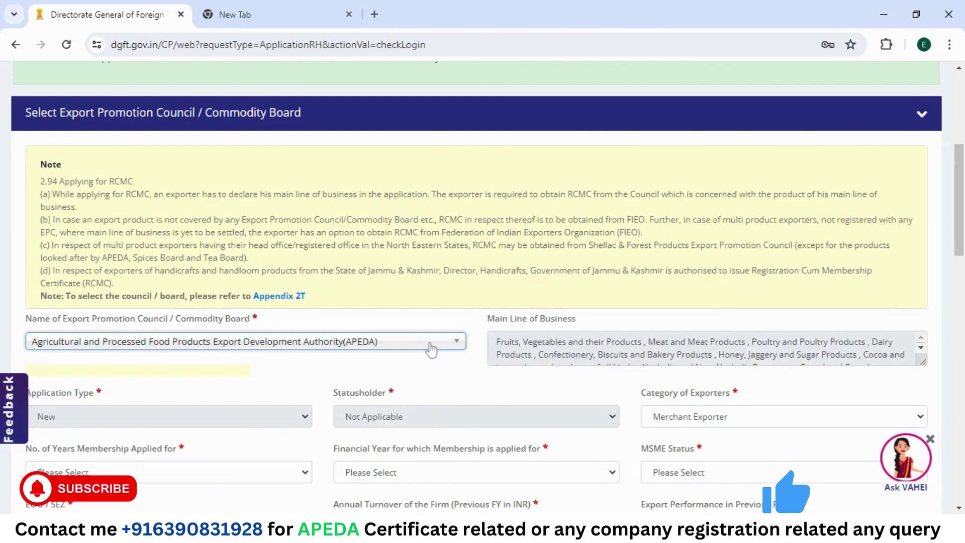
# Step: Scroll through the RCMC Details form and review the fields below the council selection
pyautogui.scroll(-2, 430, 349)
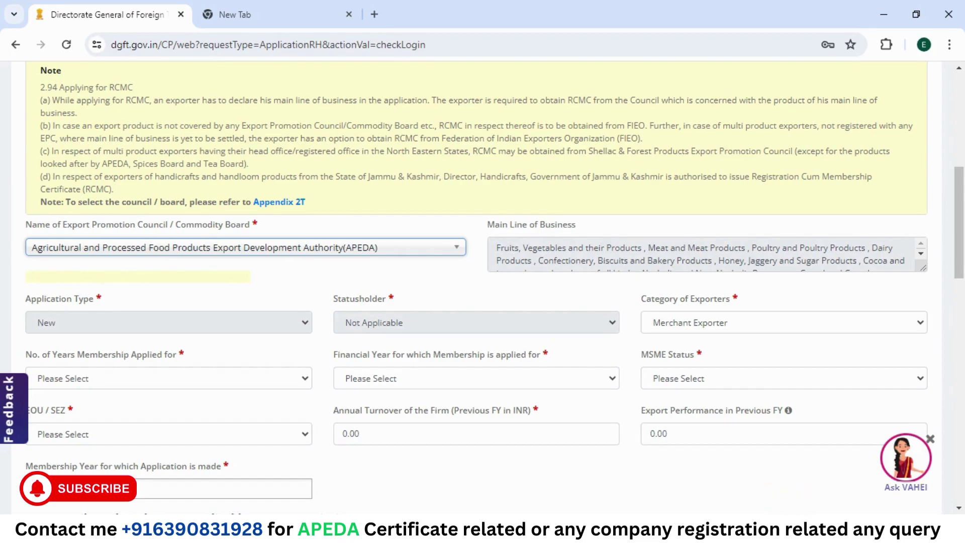
pyautogui.scroll(-2, 704, 255)
pyautogui.scroll(1, 703, 255)
pyautogui.scroll(2, 704, 255)
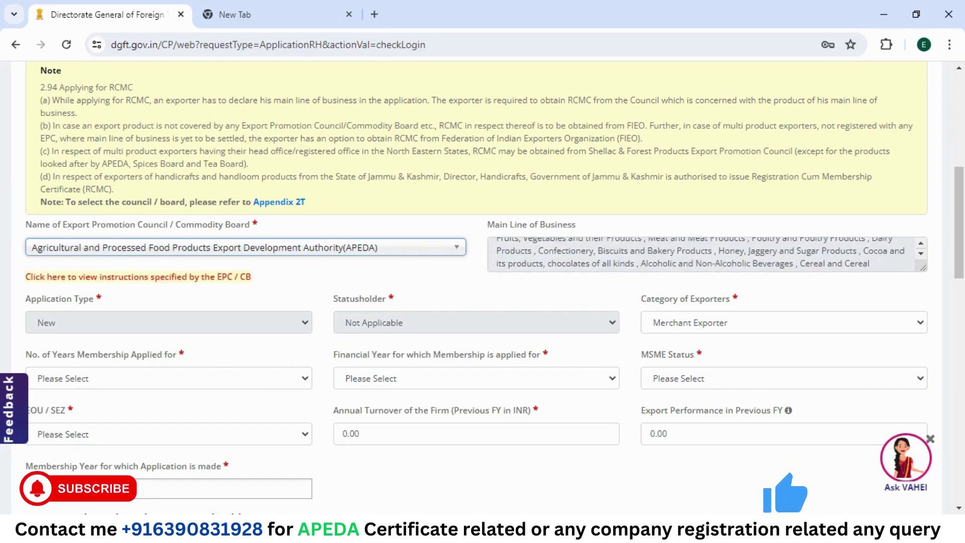
pyautogui.scroll(-3, 704, 255)
pyautogui.scroll(-2, 520, 281)
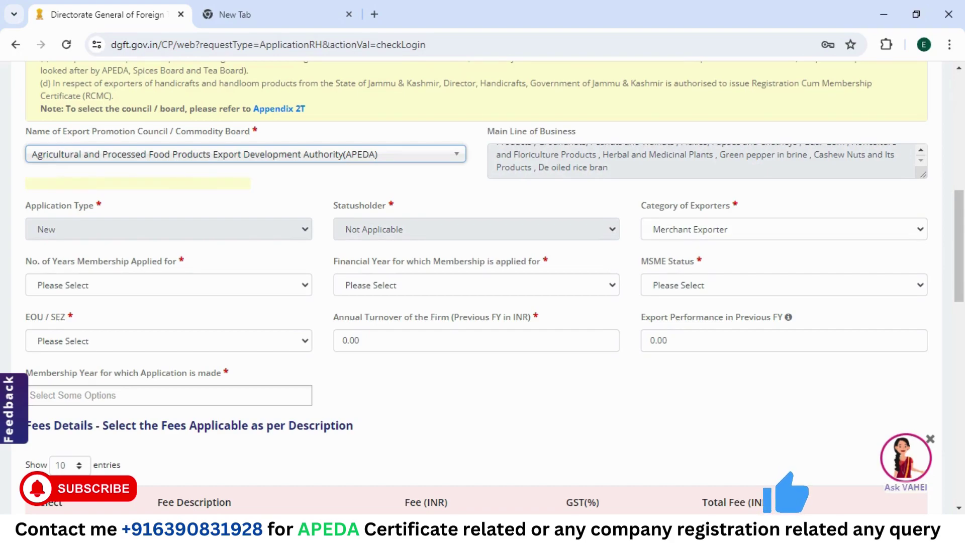
pyautogui.click(691, 235)
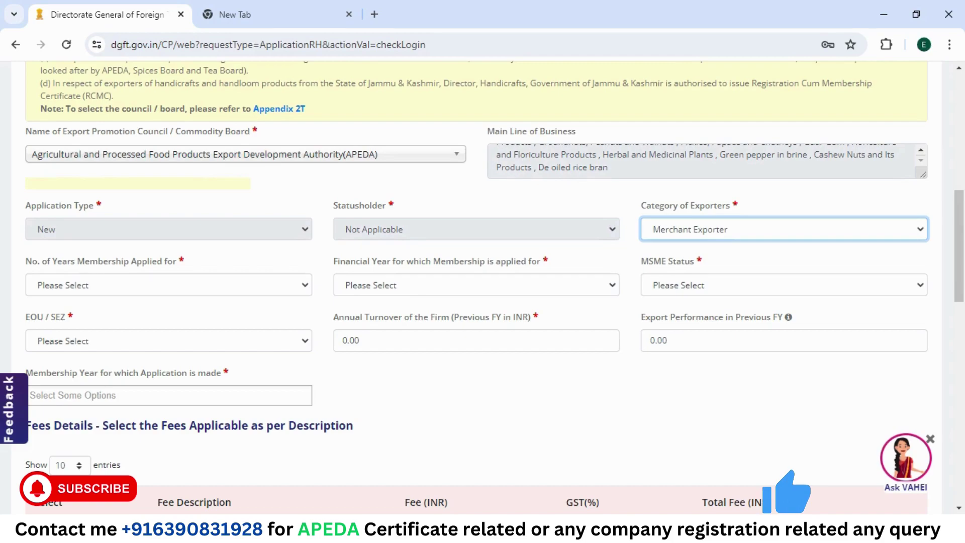
pyautogui.click(748, 215)
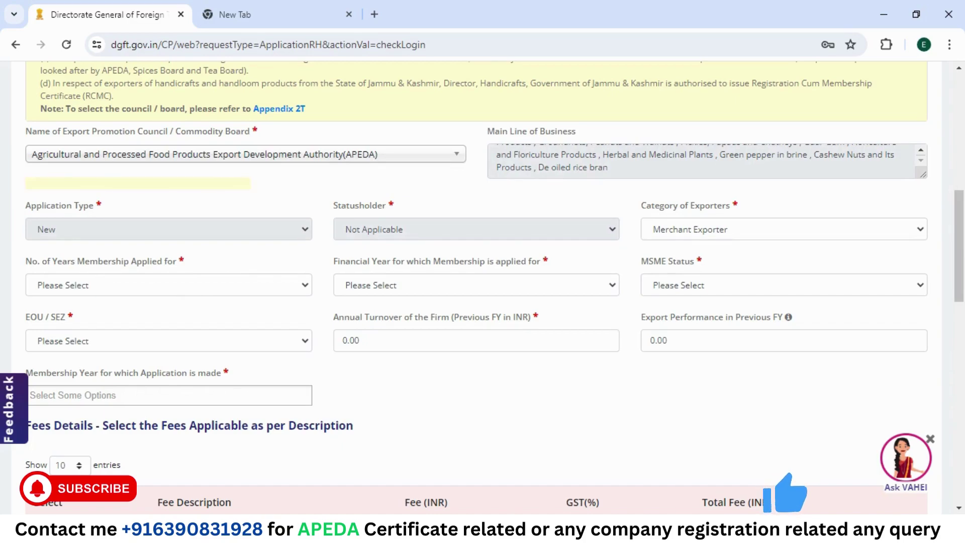
# Step: Choose 5 Years and Current Financial Year; mark MSME Status and EOU / SEZ Not Applicable
pyautogui.click(159, 289)
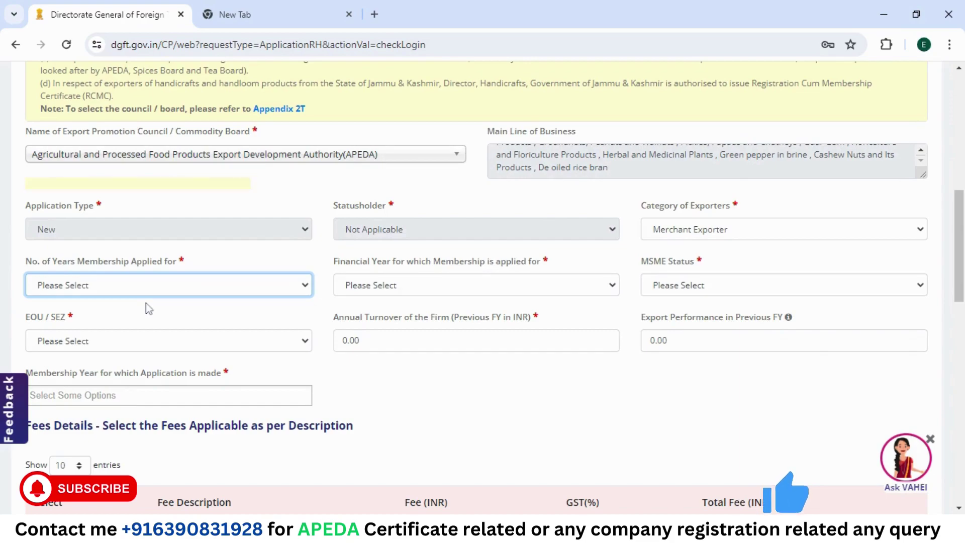
pyautogui.press('Down')
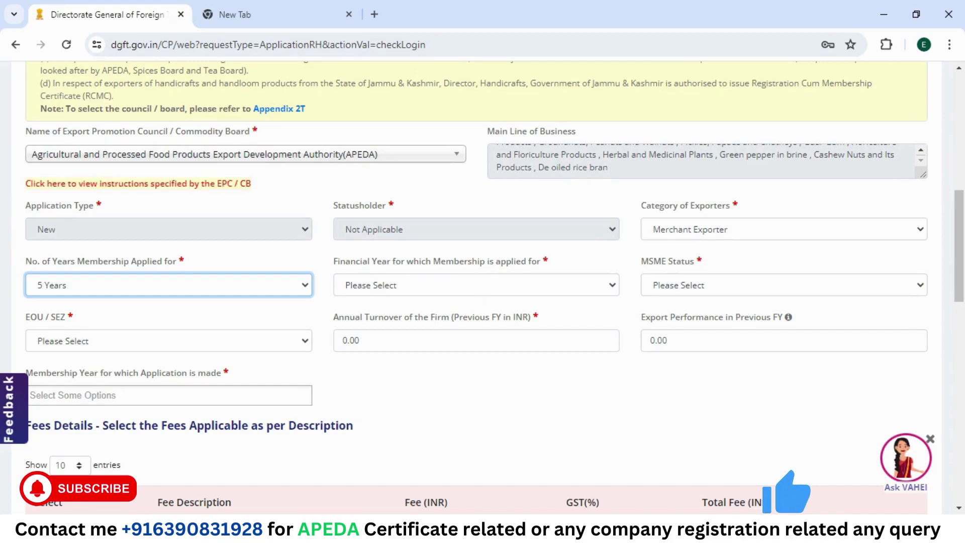
pyautogui.press('Tab')
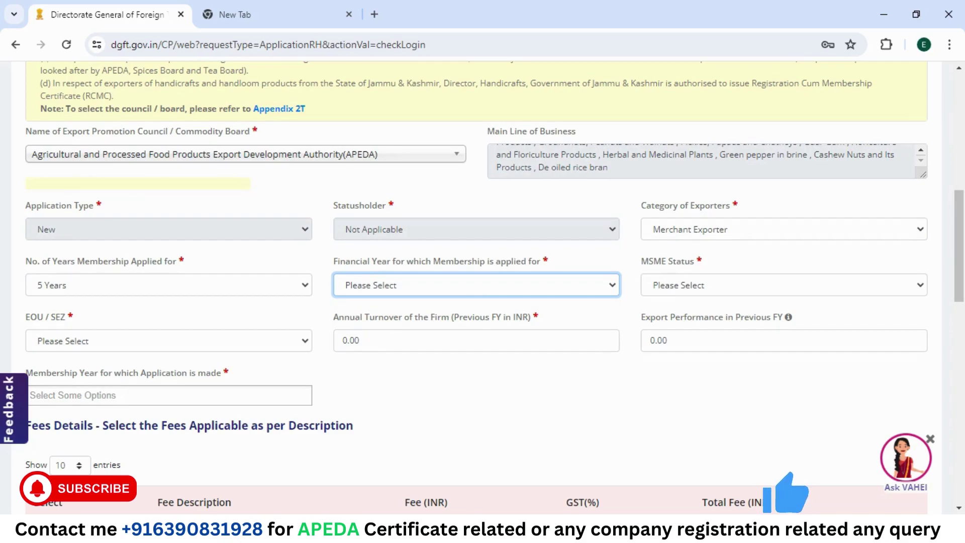
pyautogui.press('Down')
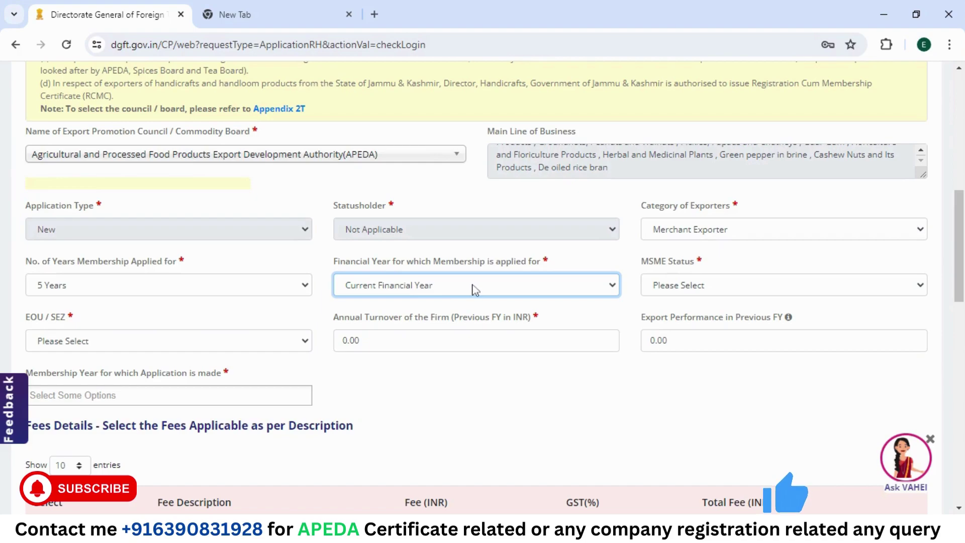
pyautogui.click(714, 292)
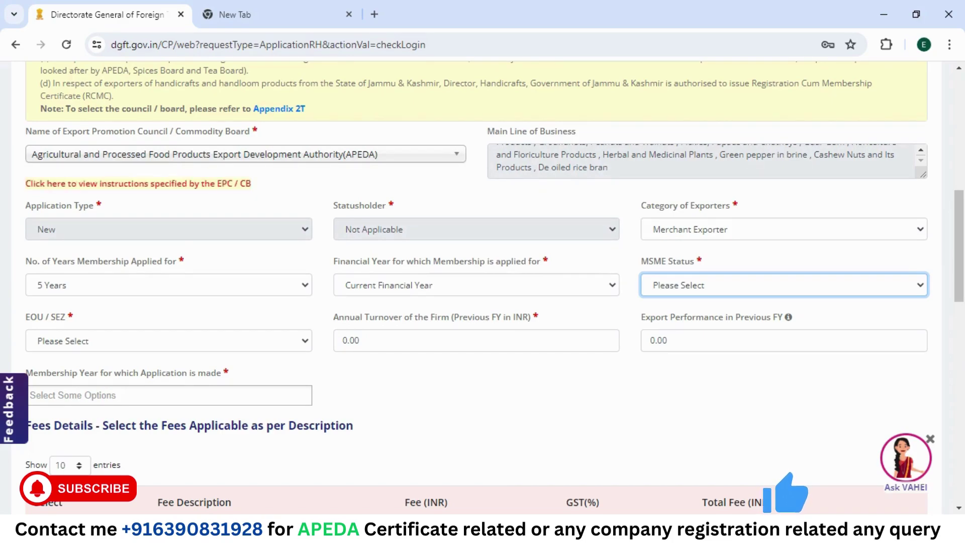
pyautogui.press('Down')
pyautogui.scroll(-2, 701, 324)
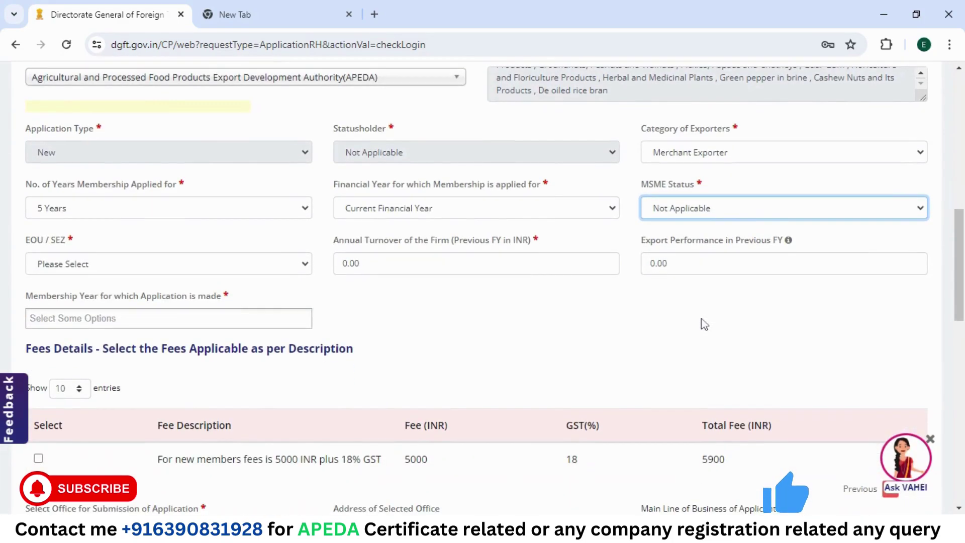
pyautogui.click(131, 270)
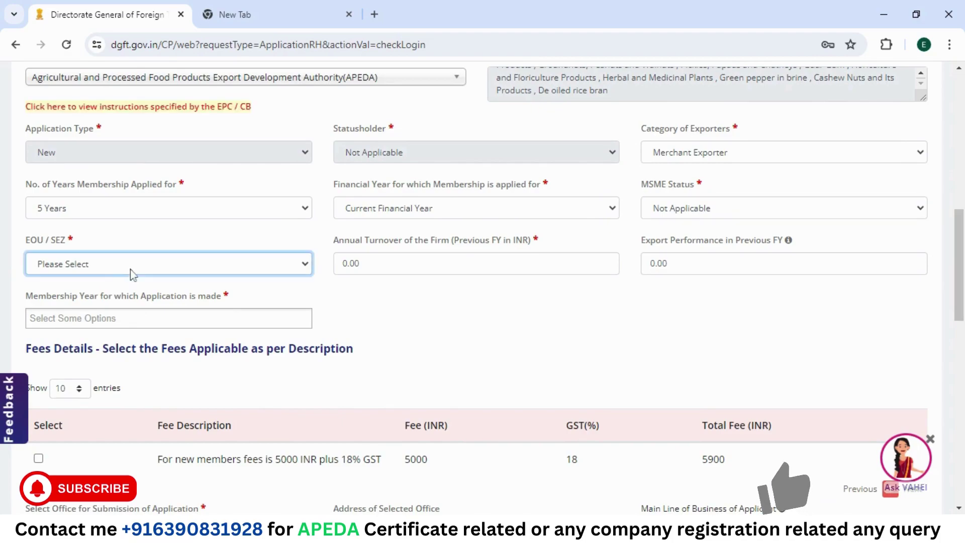
pyautogui.click(86, 297)
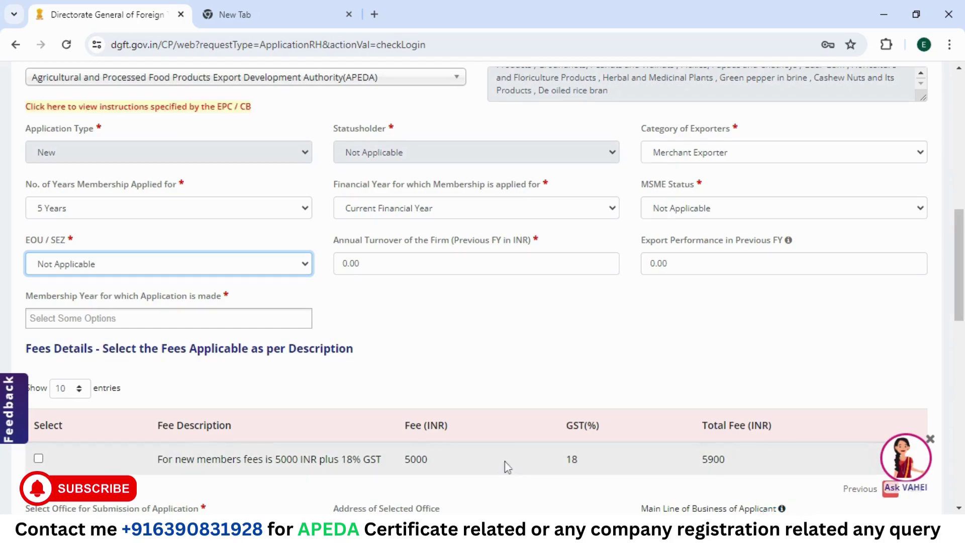
pyautogui.click(484, 475)
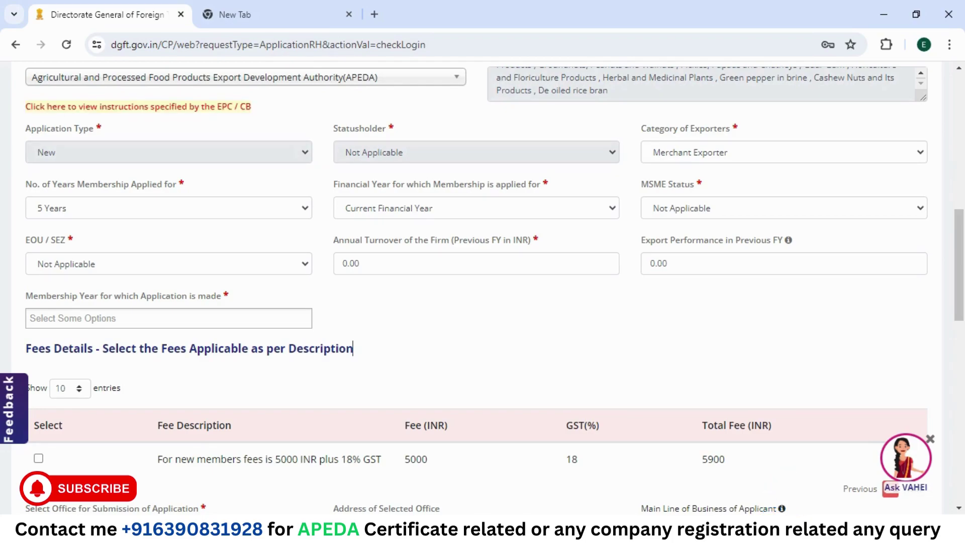
# Step: Change the annual turnover value by typing '00' into it
pyautogui.doubleClick(350, 263)
pyautogui.write('00')
pyautogui.click(580, 346)
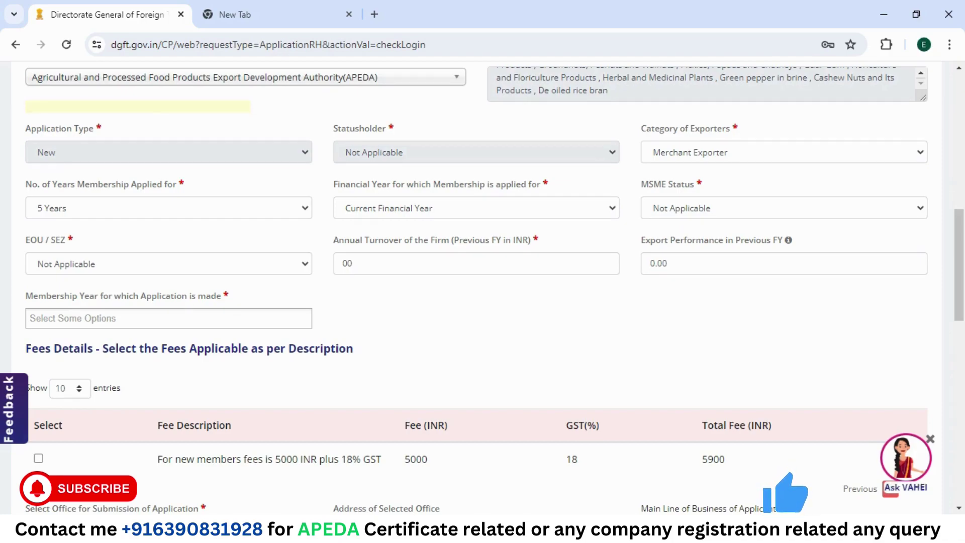
# Step: Add membership years 2024-25, 2025-26, 2026-27, 2027-28 and 2028-29 from the multi-select list
pyautogui.click(168, 317)
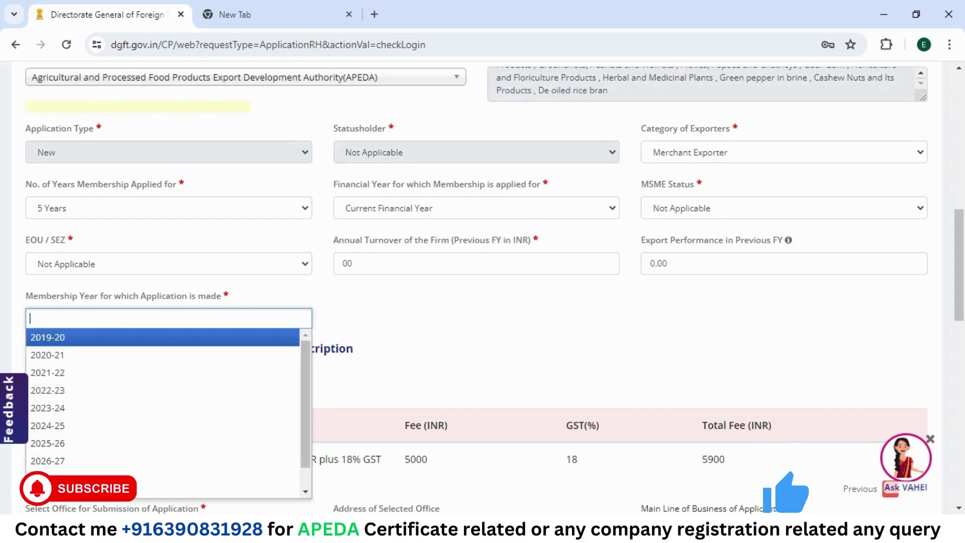
pyautogui.scroll(-2, 493, 286)
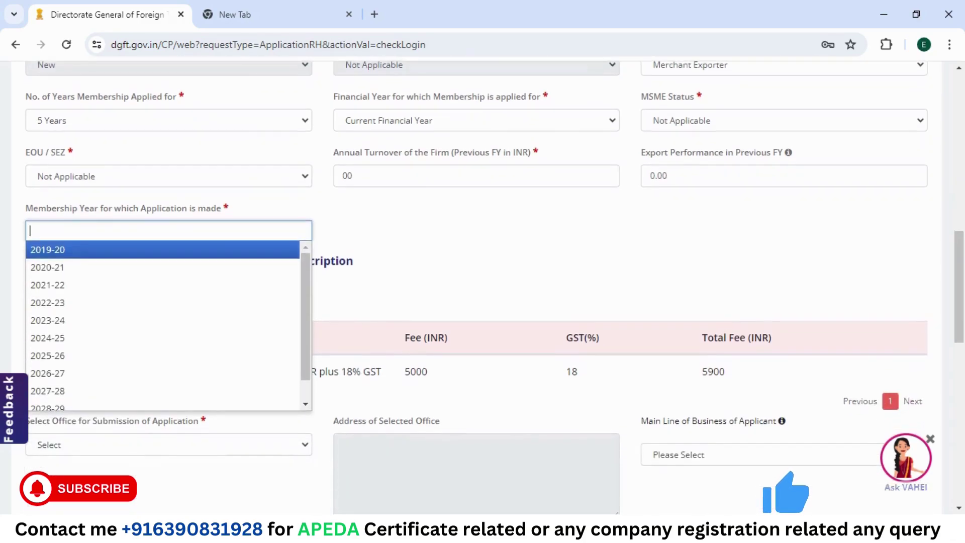
pyautogui.scroll(-1, 493, 286)
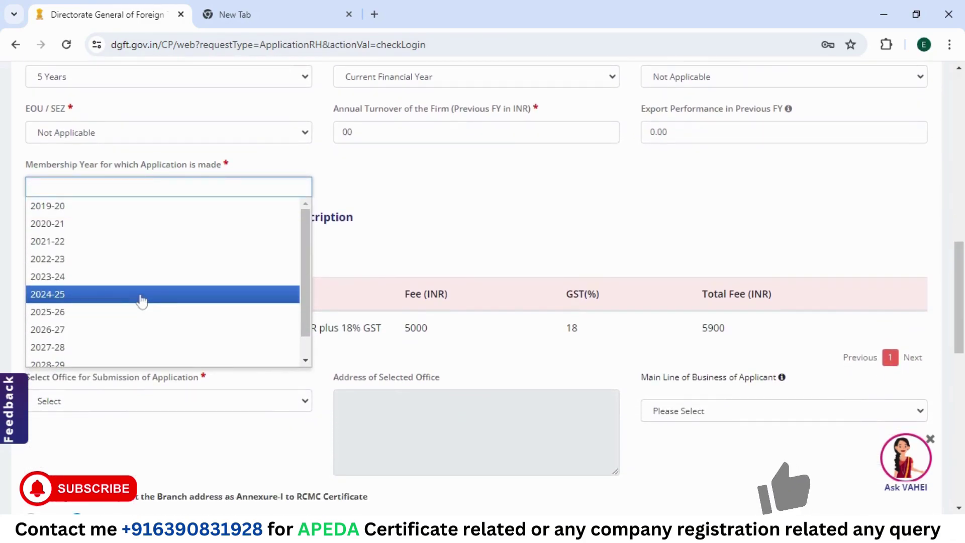
pyautogui.click(141, 300)
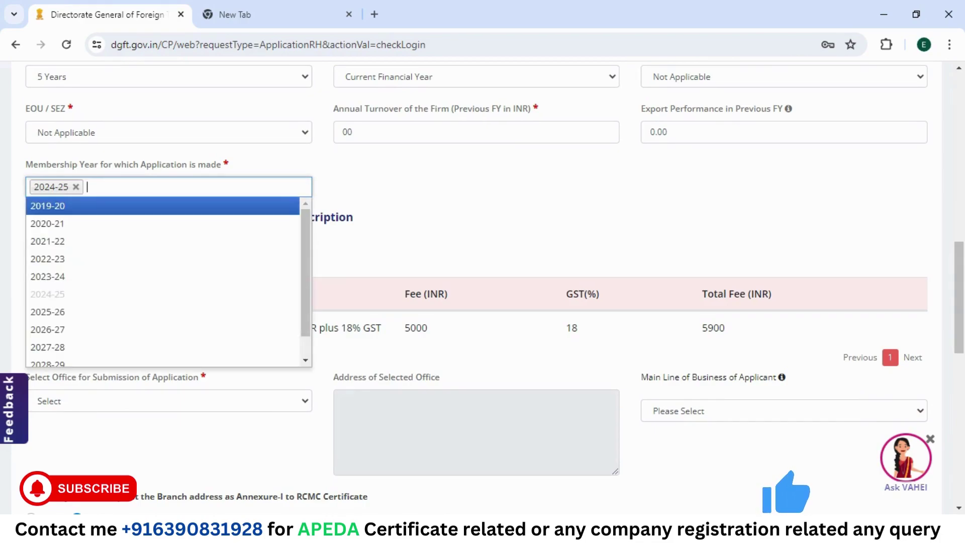
pyautogui.click(99, 316)
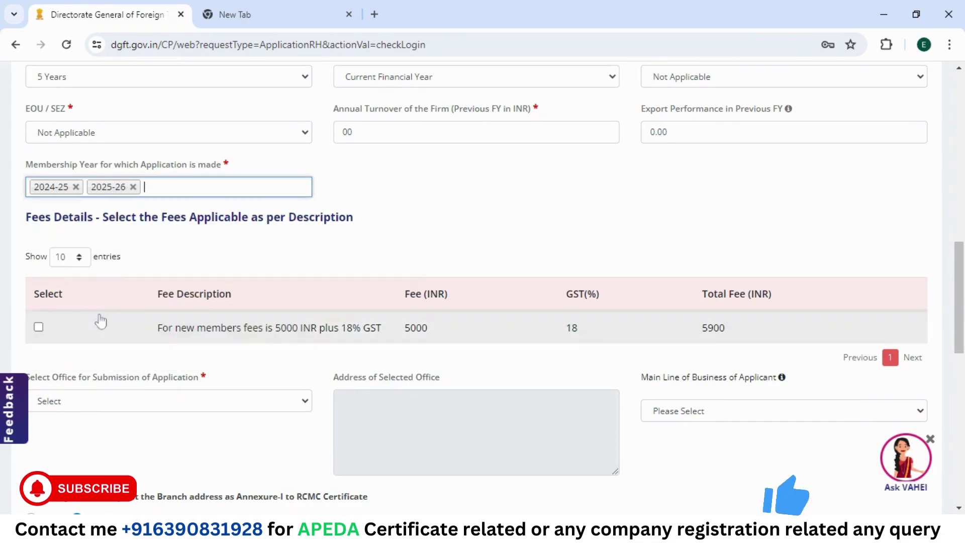
pyautogui.click(166, 186)
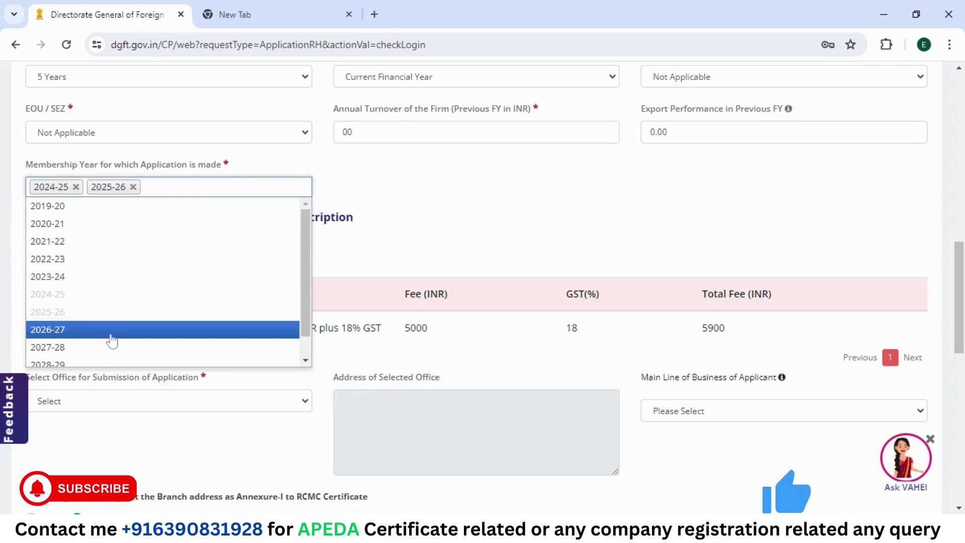
pyautogui.click(110, 332)
pyautogui.click(243, 187)
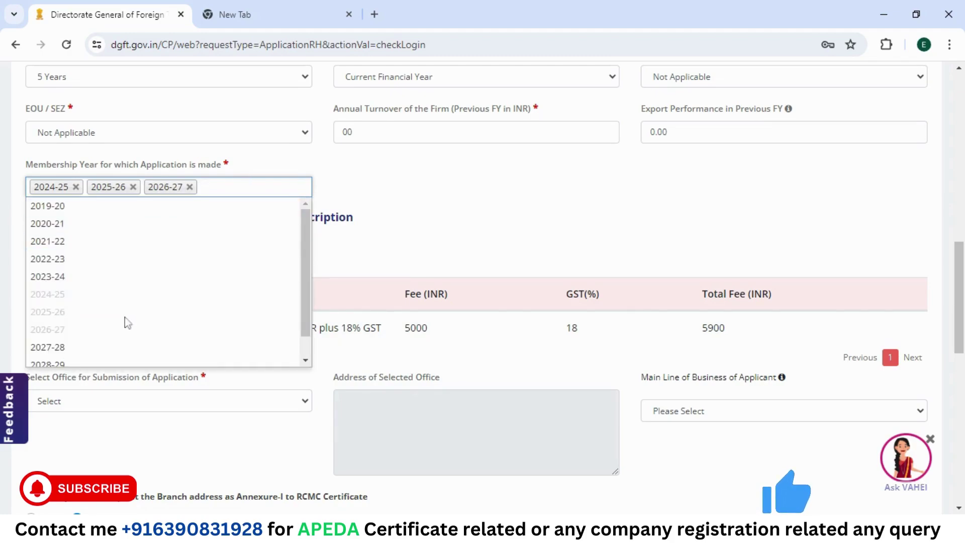
pyautogui.click(103, 350)
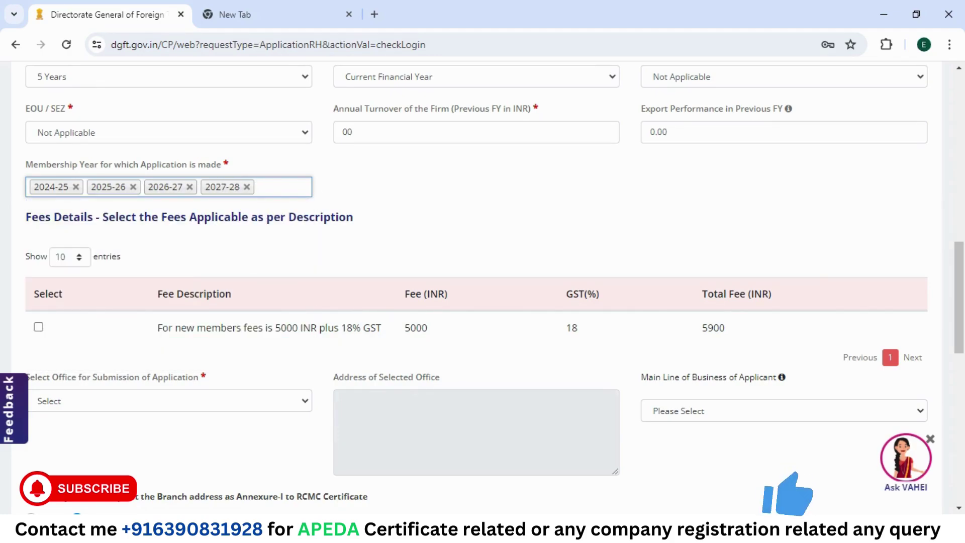
pyautogui.click(281, 186)
pyautogui.scroll(-1, 161, 306)
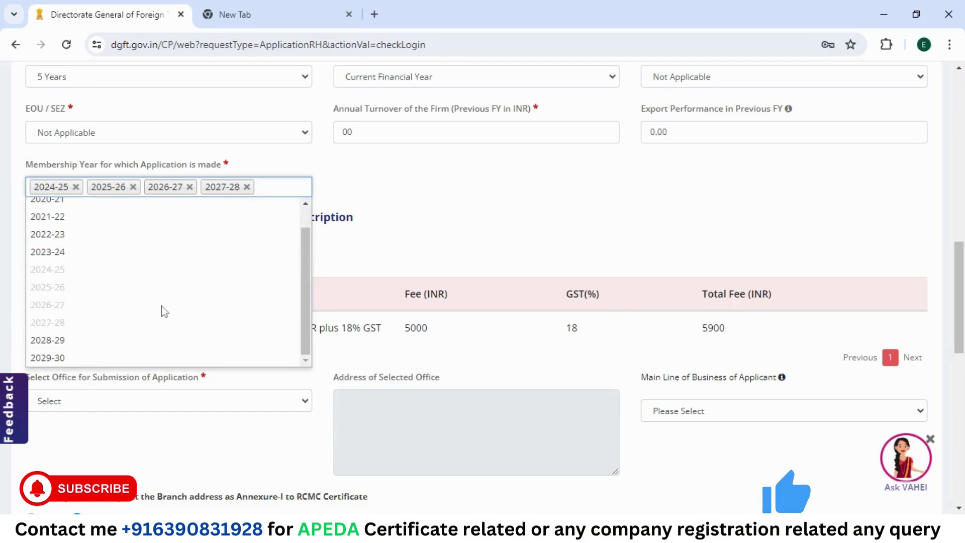
pyautogui.click(99, 339)
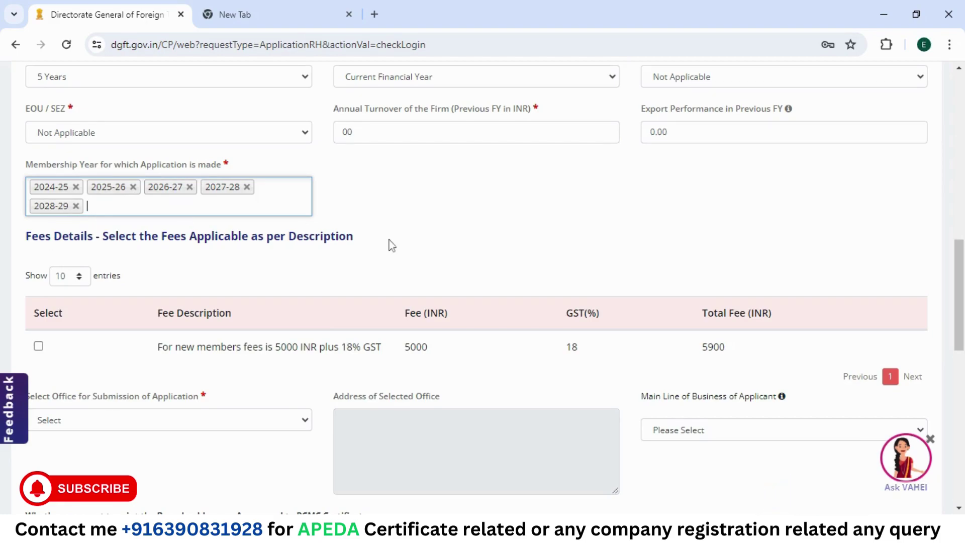
pyautogui.scroll(-2, 392, 245)
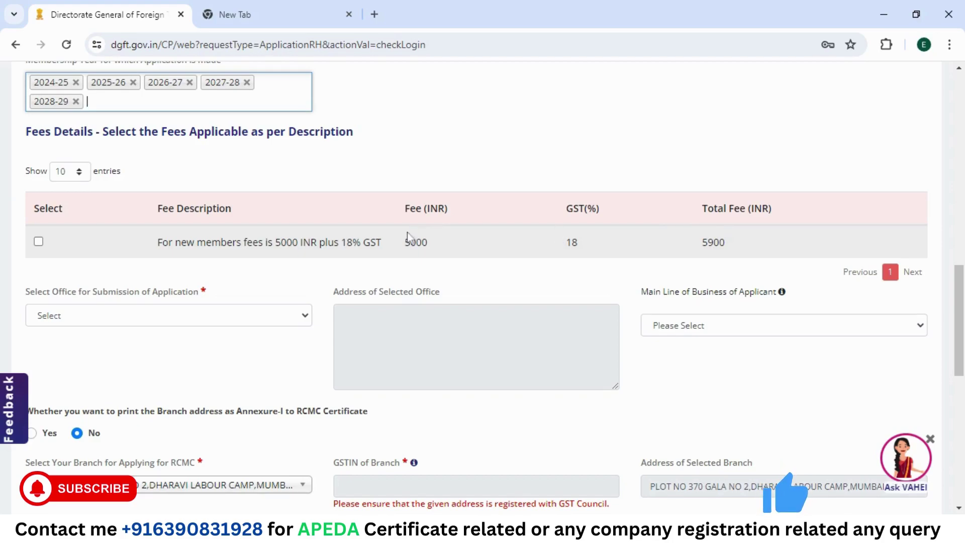
# Step: Tick the 5000 INR + 18% GST fee row and accept the TDS records warning
pyautogui.click(38, 243)
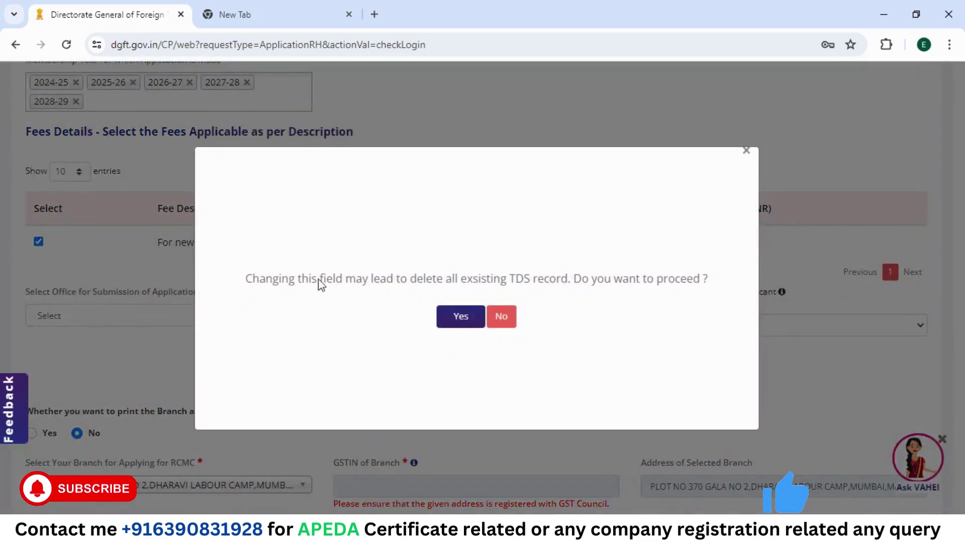
pyautogui.click(461, 317)
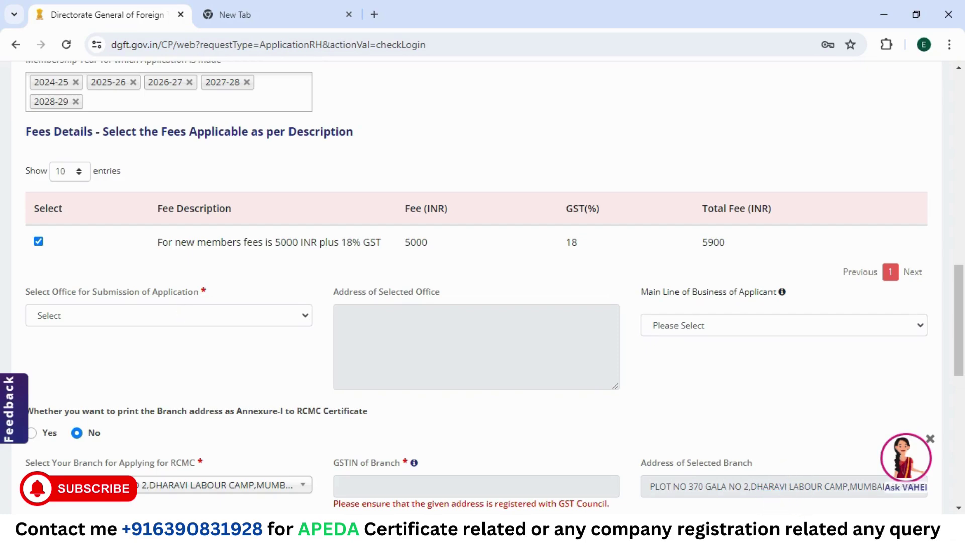
pyautogui.click(180, 313)
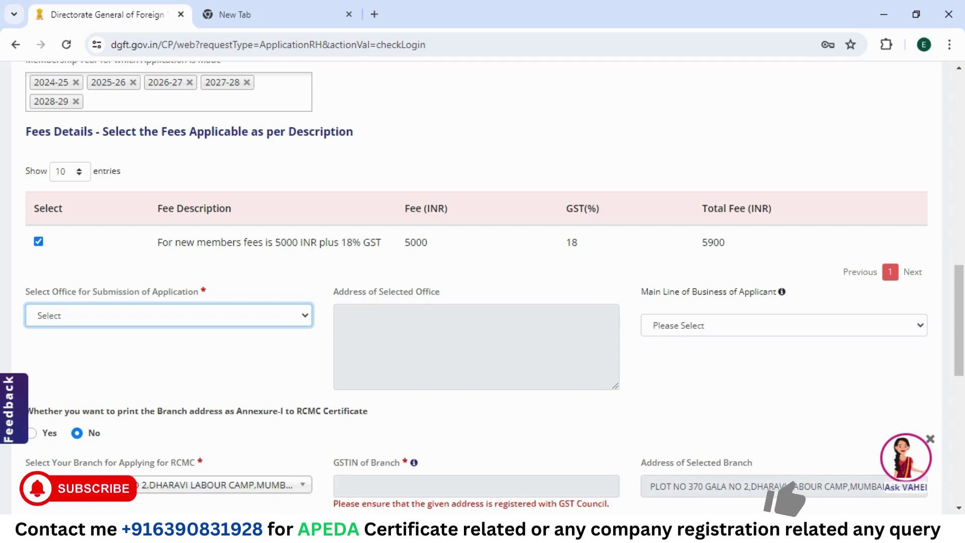
# Step: Pick APEDA MUMBAI in Select Office and Textile & Apparel Products as Main Line of Business
pyautogui.click(217, 221)
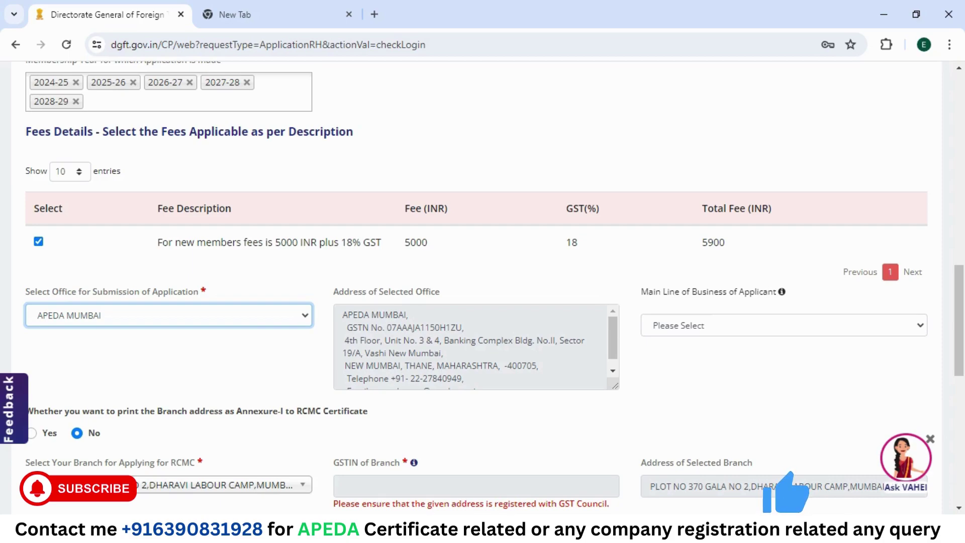
pyautogui.scroll(-1, 476, 347)
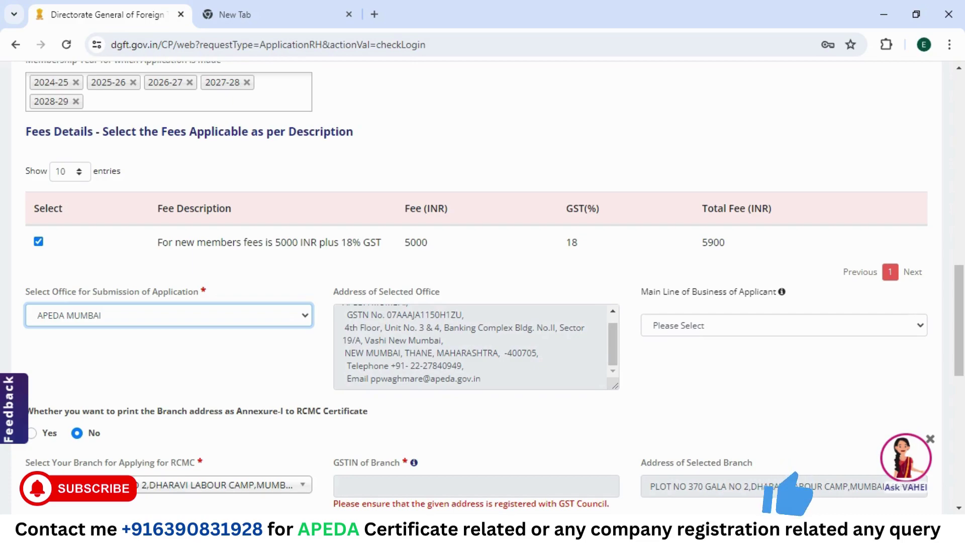
pyautogui.click(693, 327)
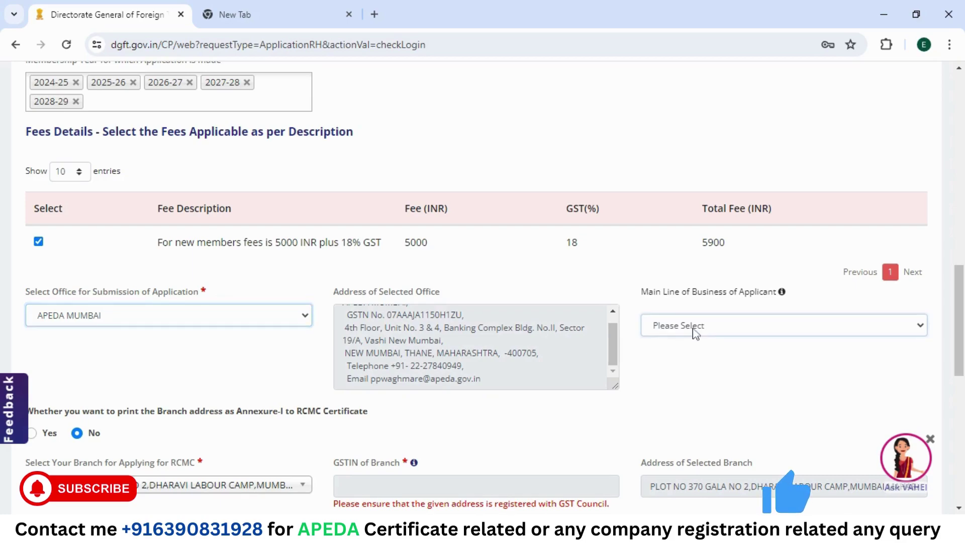
pyautogui.click(693, 360)
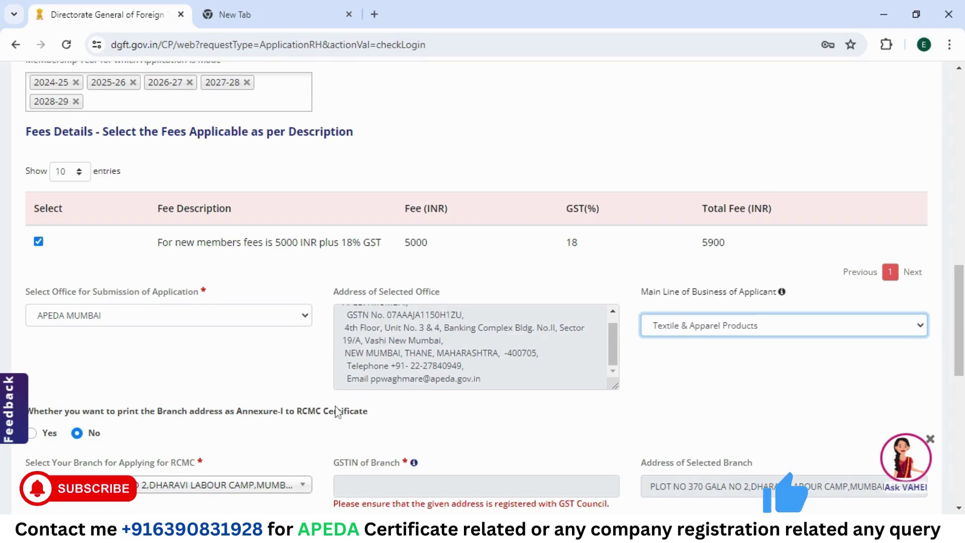
# Step: Enter 'GAREMENTS ITEMS' as the description of goods/services below the branch GSTIN entry
pyautogui.scroll(-4, 335, 409)
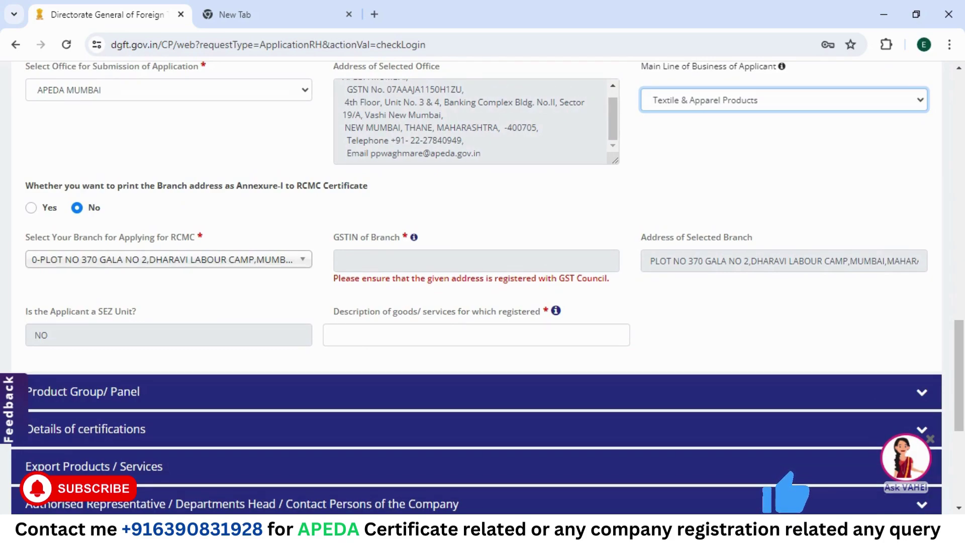
pyautogui.click(476, 260)
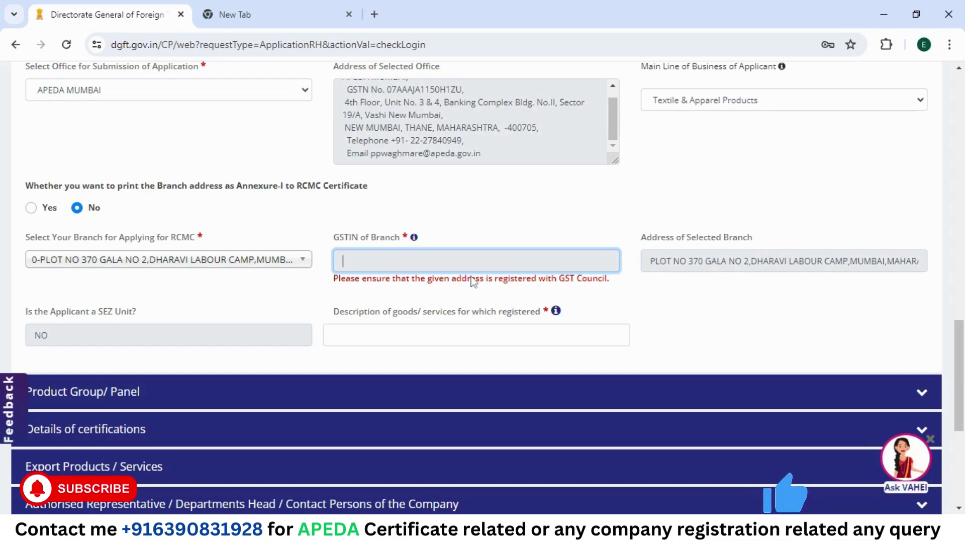
pyautogui.scroll(-2, 472, 281)
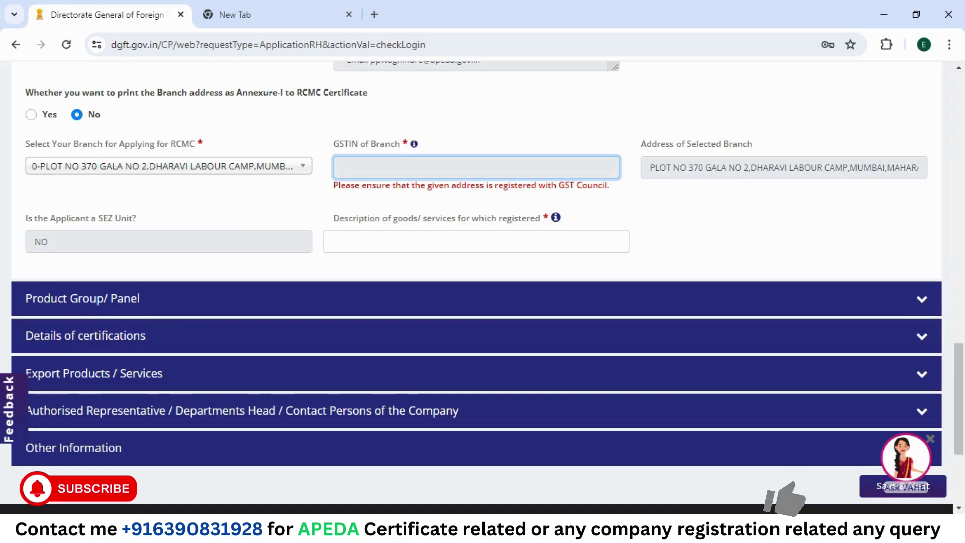
pyautogui.click(476, 242)
pyautogui.write('GAREMENT')
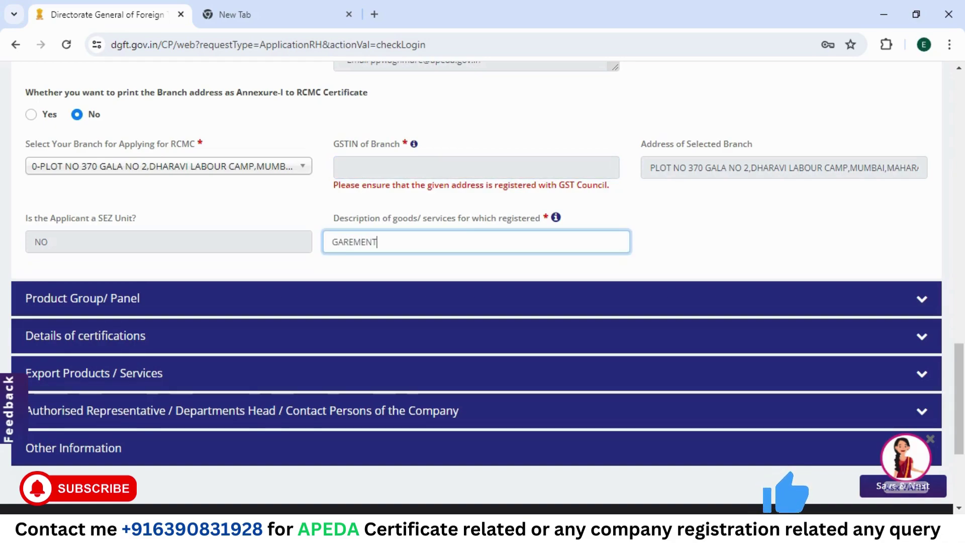
pyautogui.write('S ITE')
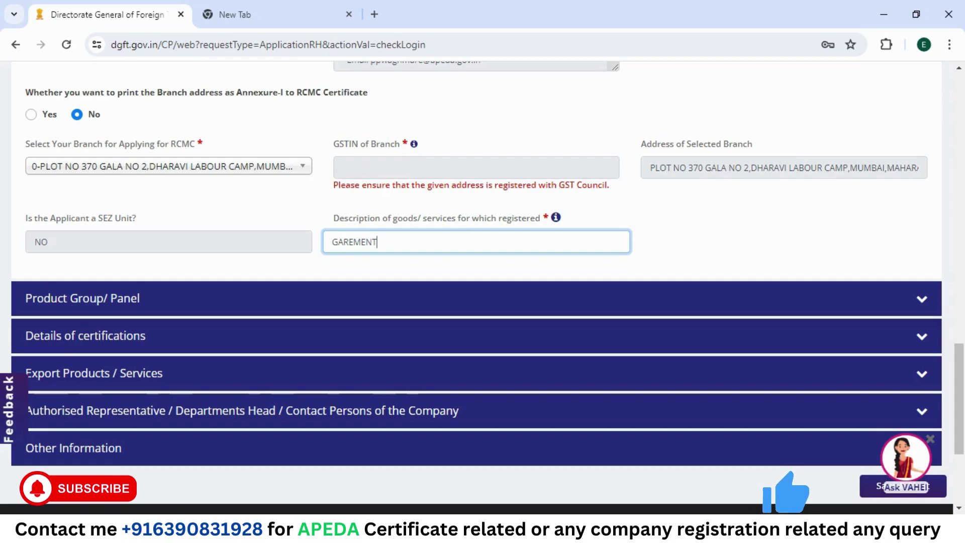
pyautogui.write('MS')
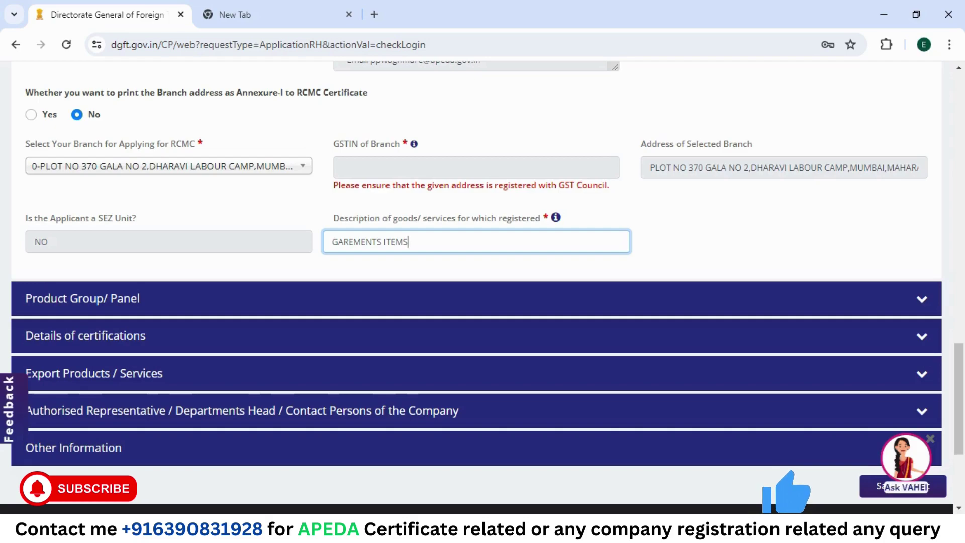
# Step: Expand the Product Group / Panel section of the form
pyautogui.click(146, 307)
pyautogui.scroll(-5, 146, 308)
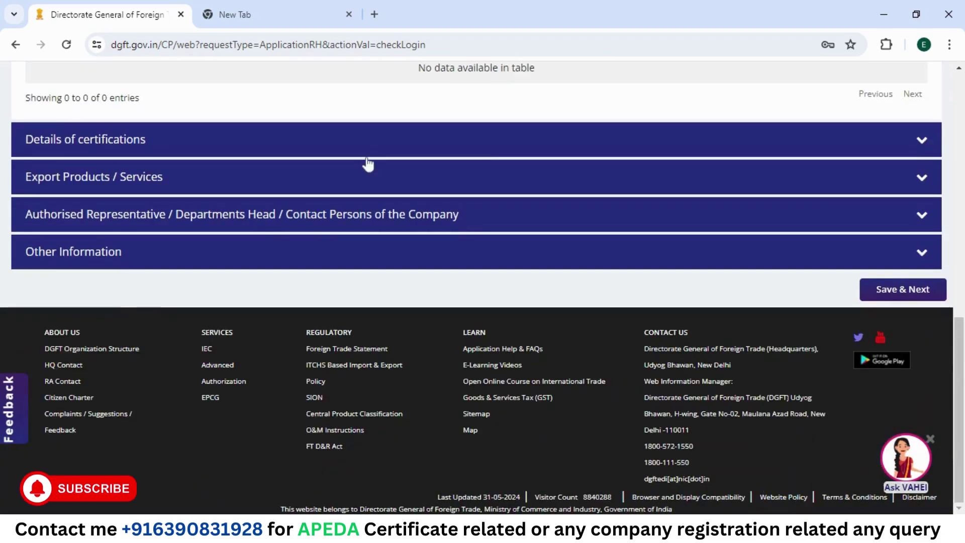
pyautogui.scroll(4, 368, 163)
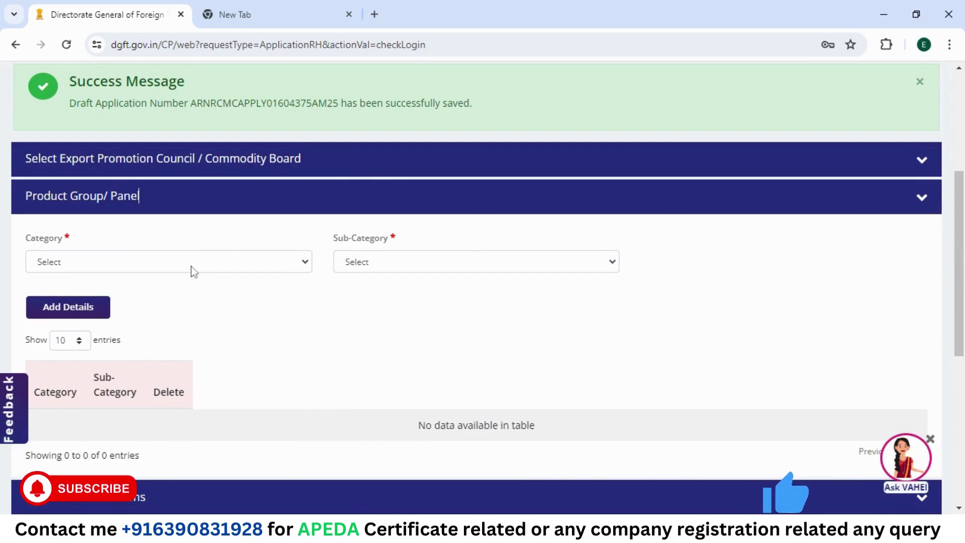
# Step: Add category 02 Fruits & Vegetables with sub-category 01 Fresh Onions to the product group table
pyautogui.click(99, 263)
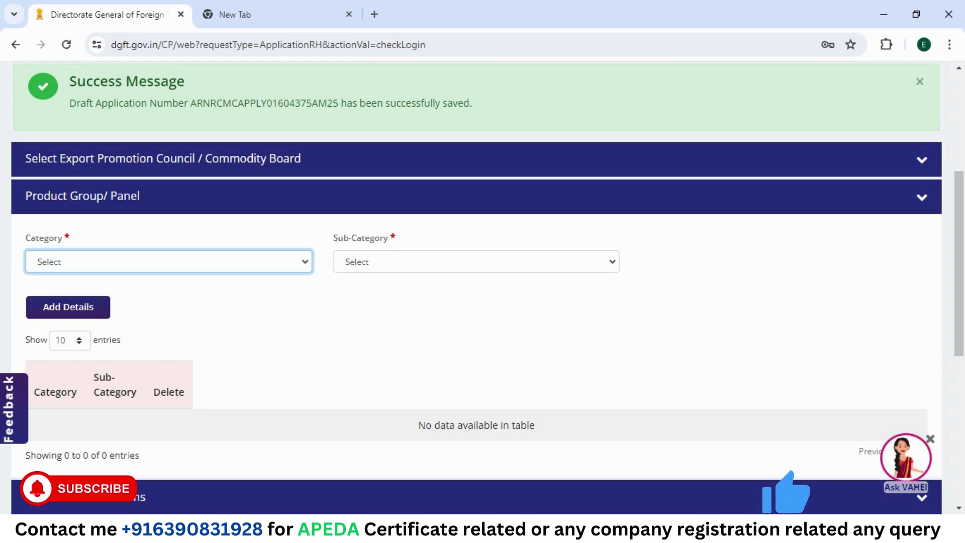
pyautogui.click(151, 304)
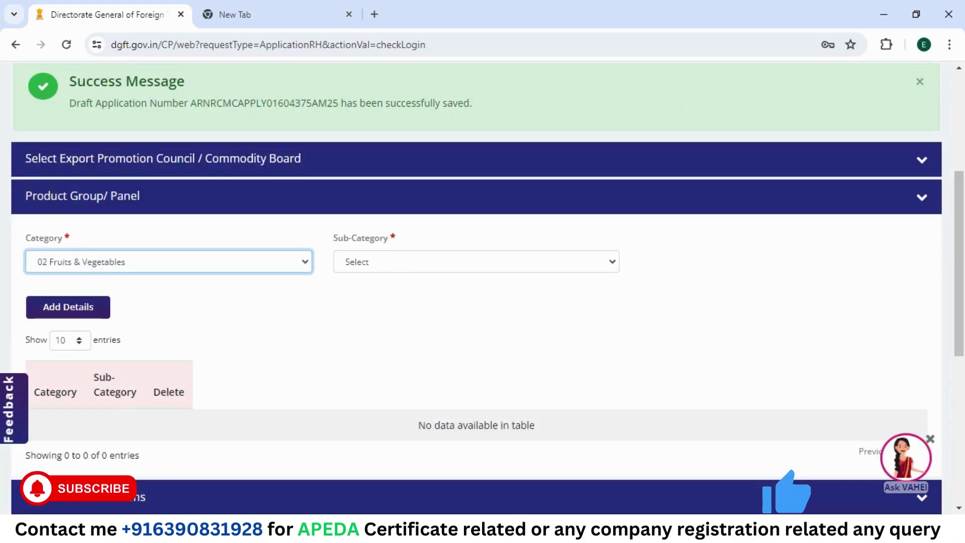
pyautogui.click(400, 261)
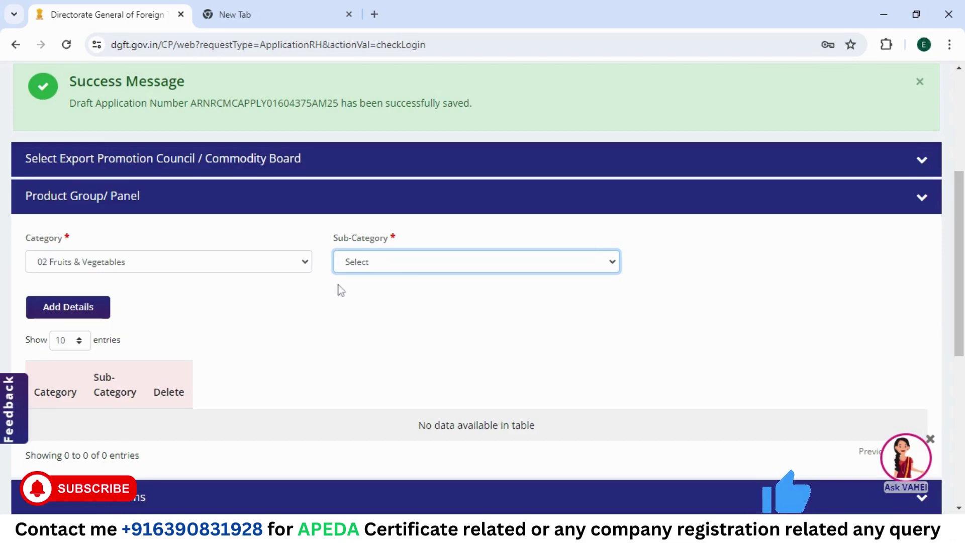
pyautogui.press('Down')
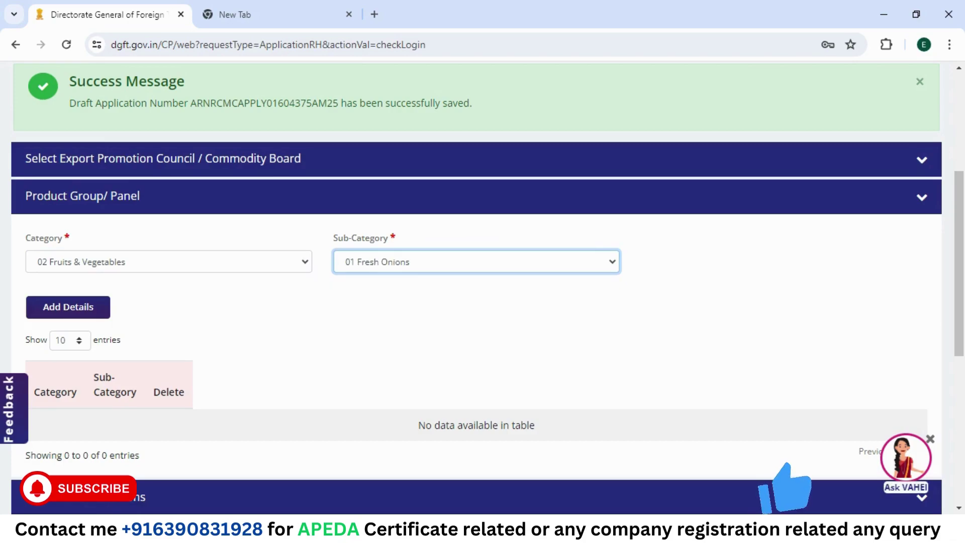
pyautogui.click(79, 314)
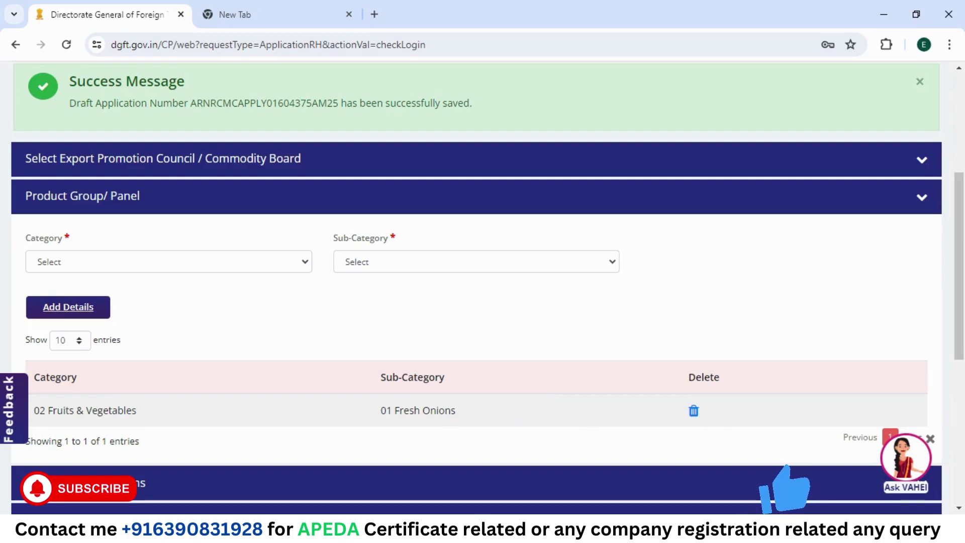
# Step: Add sub-category 02 Other Fresh Vegetables under 02 Fruits & Vegetables to the table
pyautogui.click(231, 260)
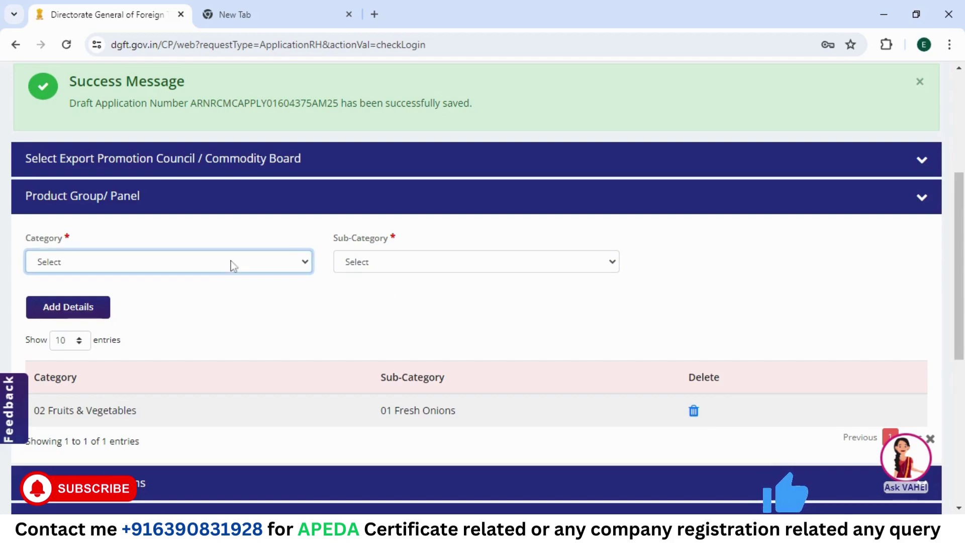
pyautogui.click(167, 301)
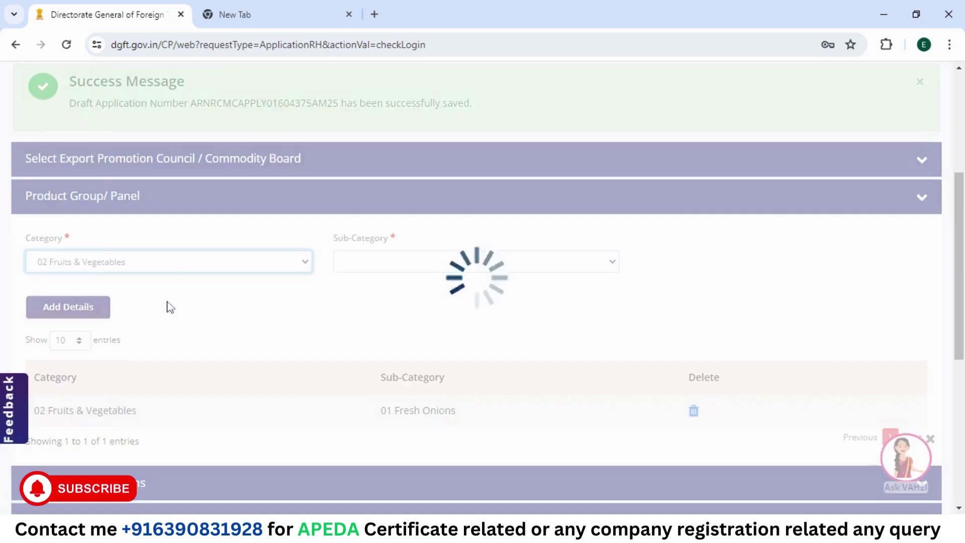
pyautogui.click(426, 262)
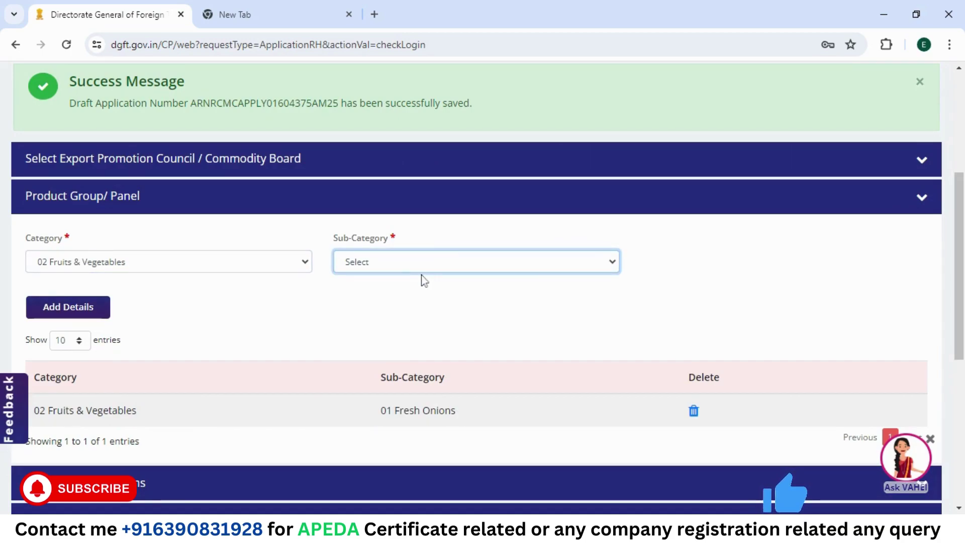
pyautogui.click(423, 303)
pyautogui.click(80, 307)
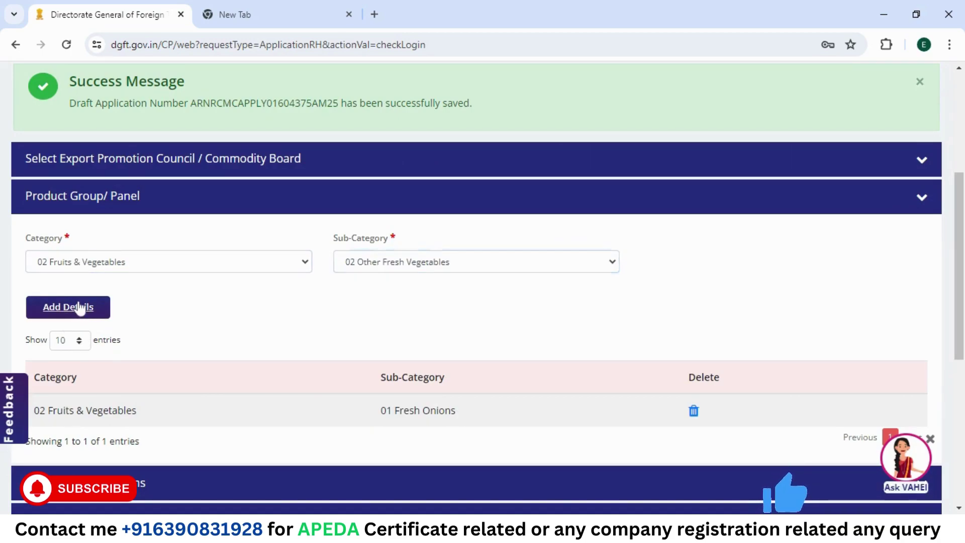
pyautogui.click(198, 266)
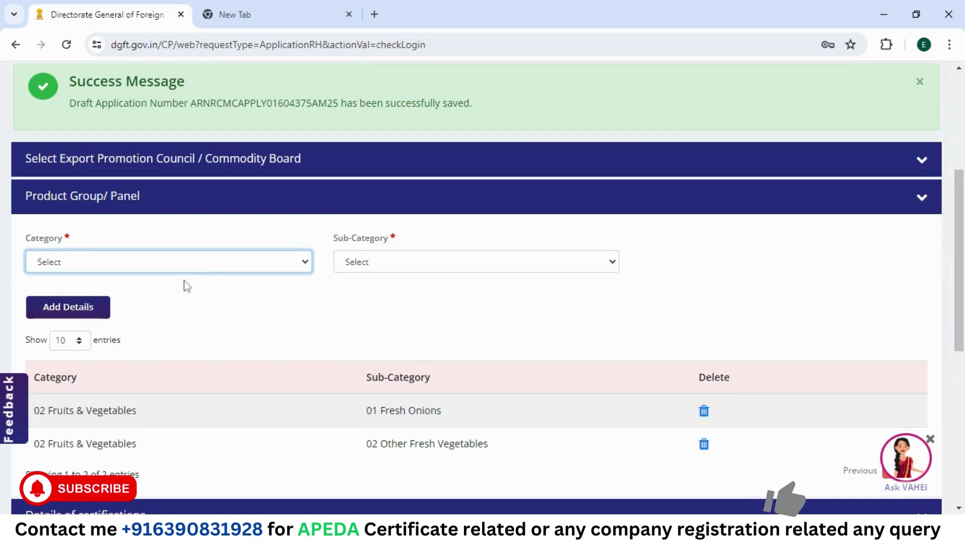
pyautogui.click(491, 316)
# Step: Set Details of certifications to Not Applicable
pyautogui.scroll(-5, 491, 317)
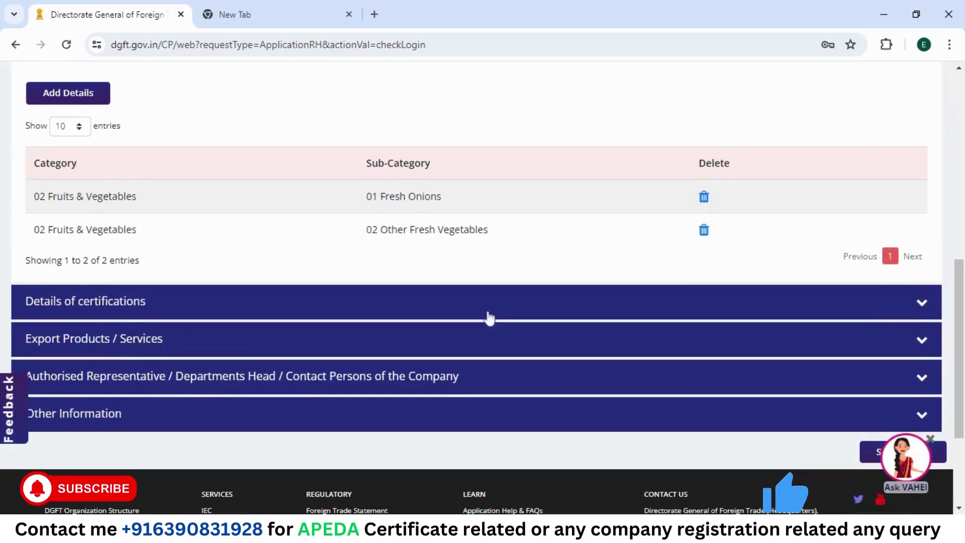
pyautogui.click(149, 310)
pyautogui.scroll(-3, 287, 353)
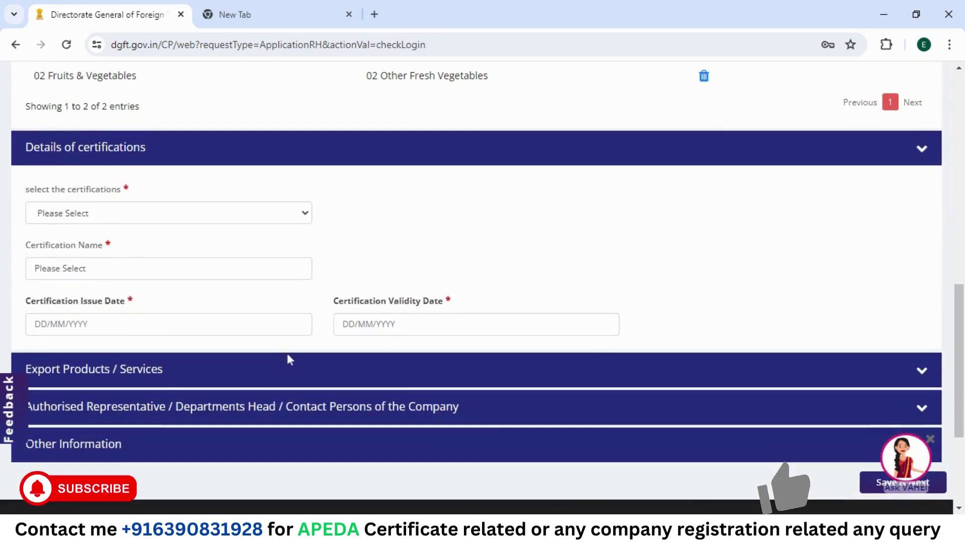
pyautogui.click(126, 215)
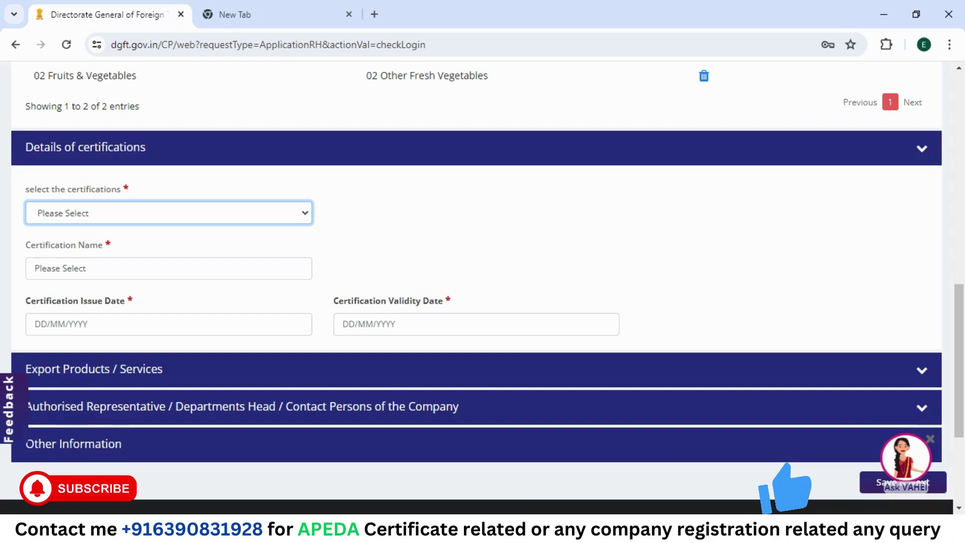
pyautogui.press('Down')
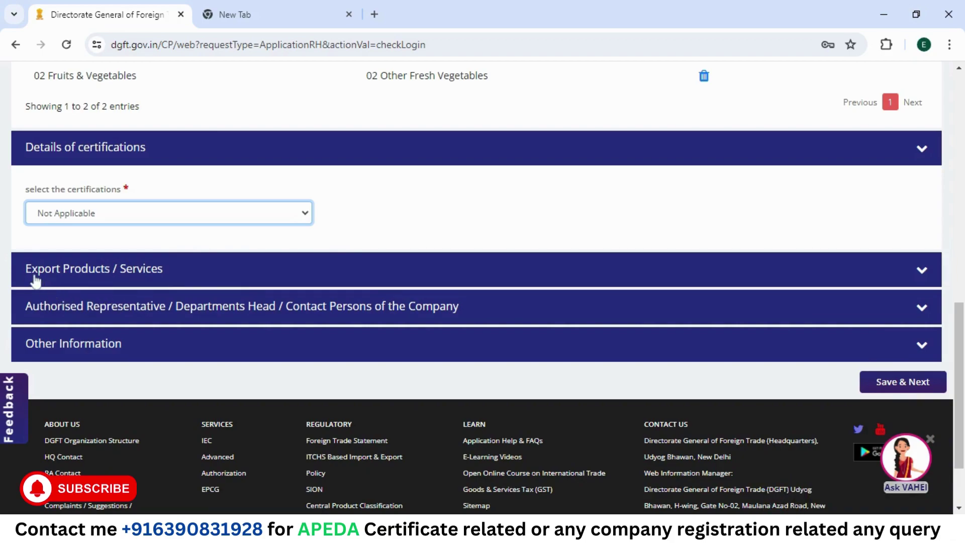
# Step: Expand Export Products / Services and bring up the ITC(HS) Code search list
pyautogui.click(145, 271)
pyautogui.scroll(-2, 145, 270)
pyautogui.scroll(-3, 144, 270)
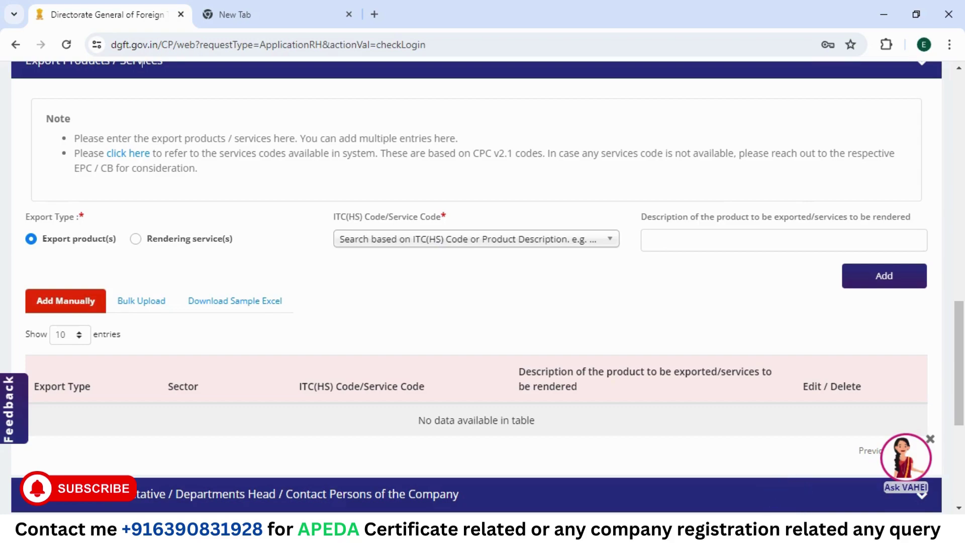
pyautogui.click(473, 239)
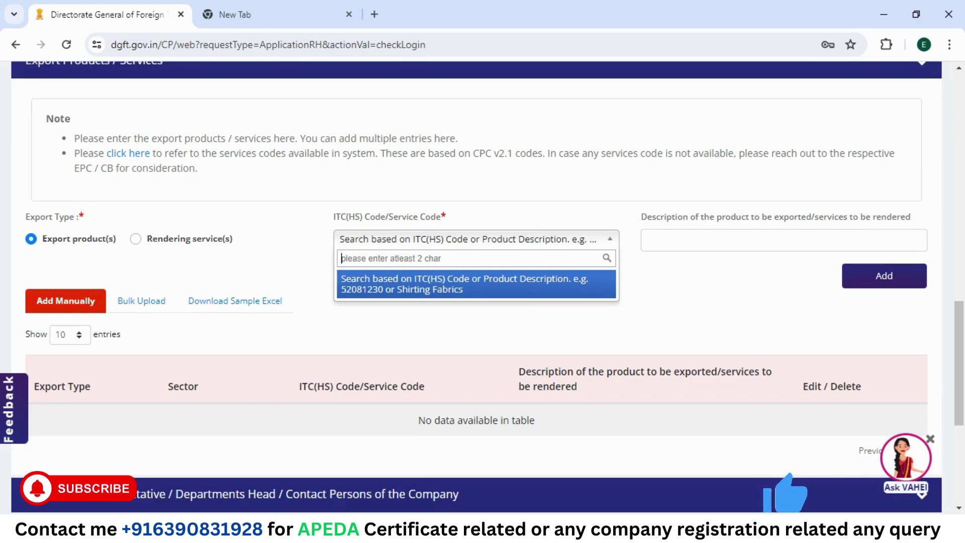
# Step: Search Google for APEDA in a new tab, open the official APEDA site, and show its Products menu
pyautogui.click(375, 15)
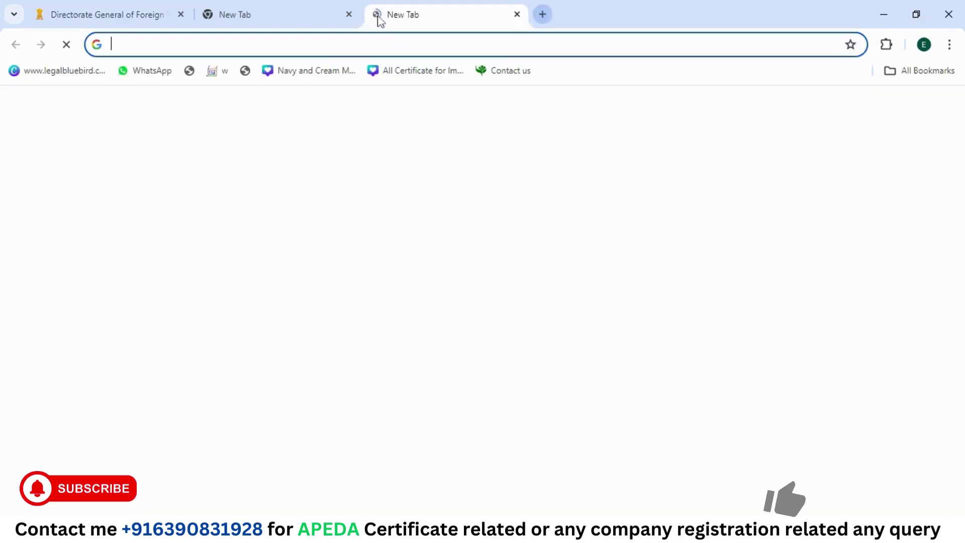
pyautogui.write('APE')
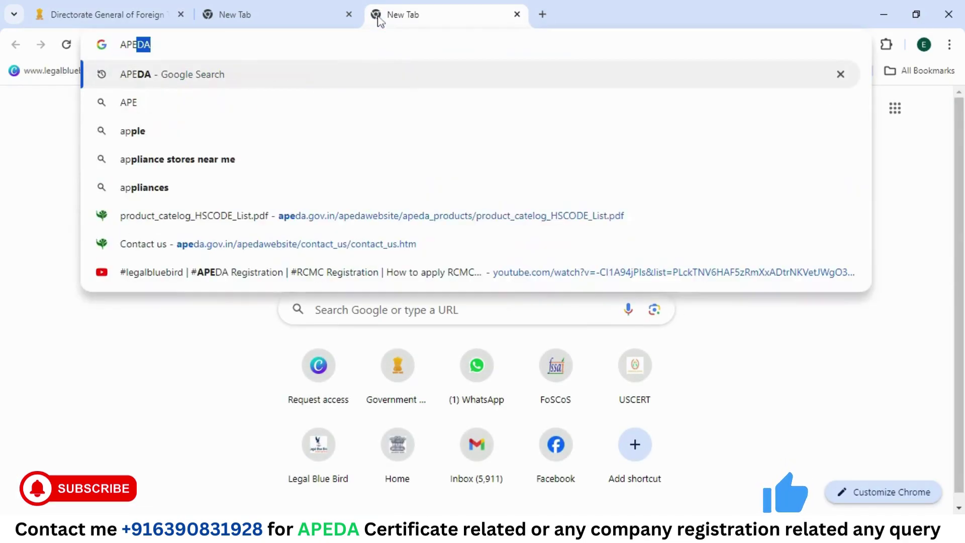
pyautogui.press('Return')
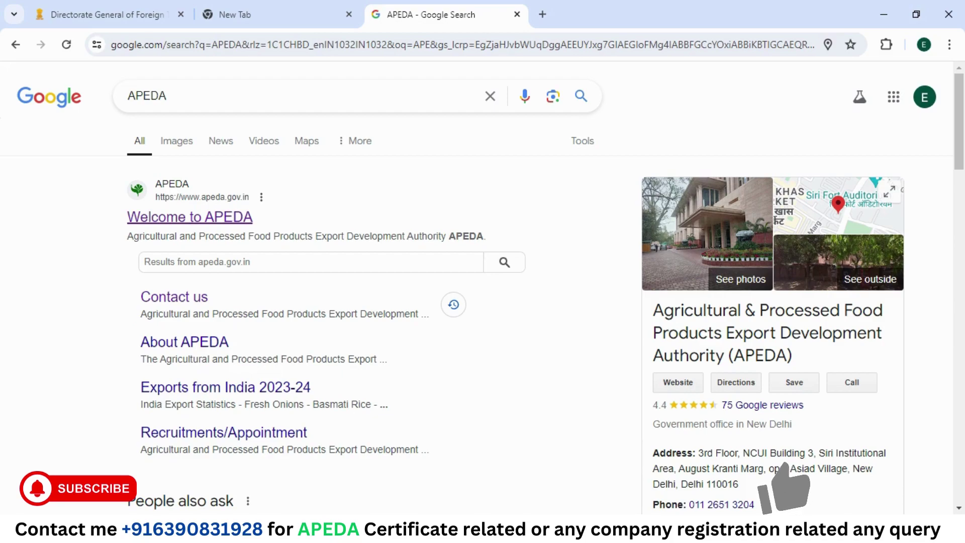
pyautogui.click(206, 218)
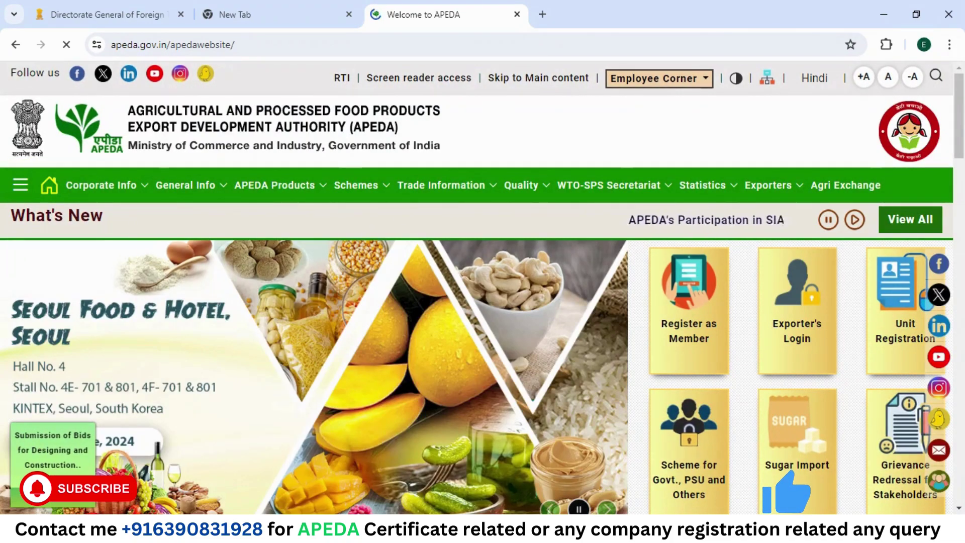
pyautogui.moveTo(264, 191)
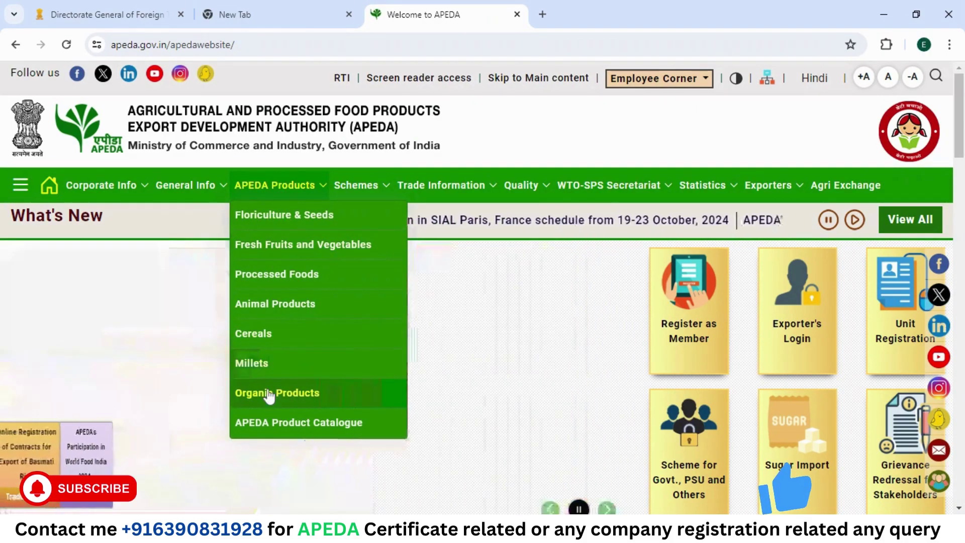
# Step: Open the APEDA Product Catalogue HS code PDF and select the Onion Seeds code 12099130
pyautogui.click(270, 423)
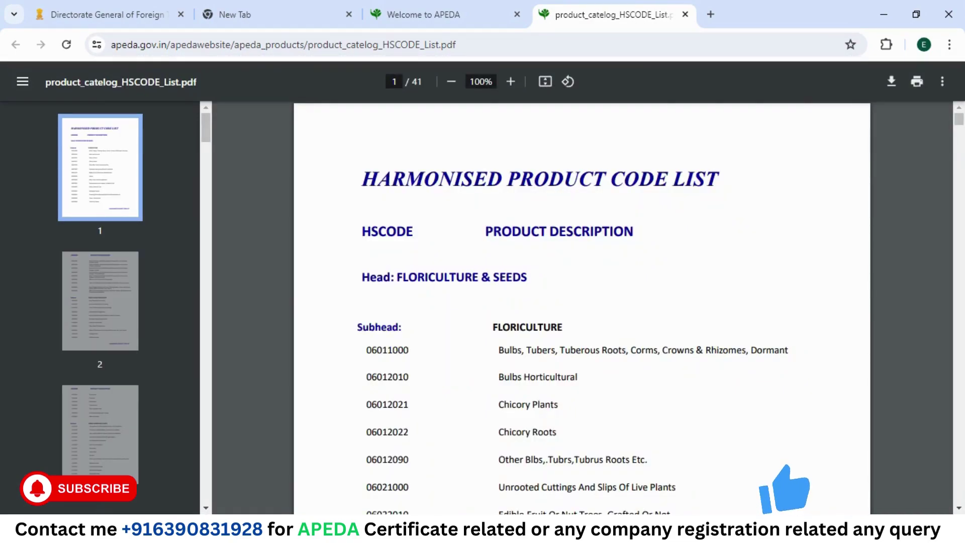
pyautogui.scroll(-1, 536, 391)
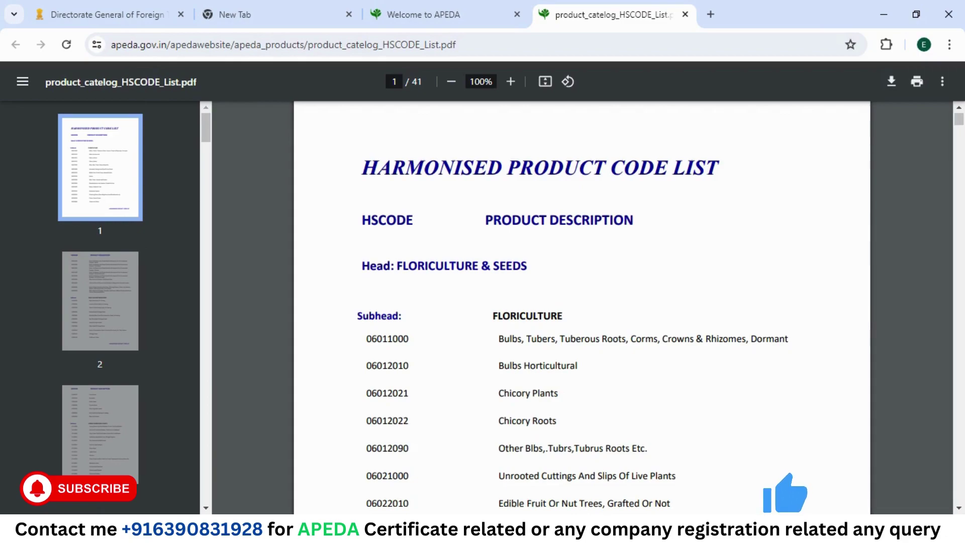
pyautogui.scroll(-10, 581, 307)
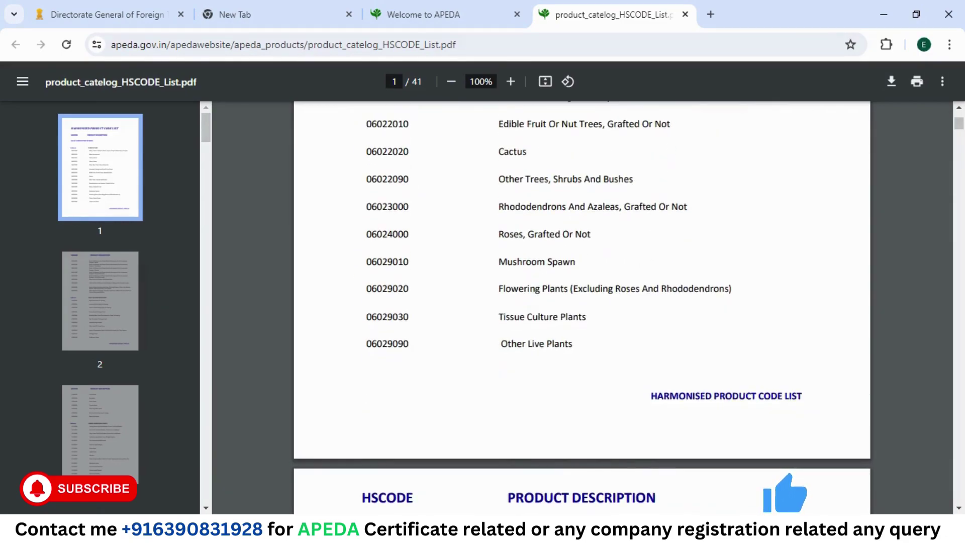
pyautogui.scroll(-9, 582, 307)
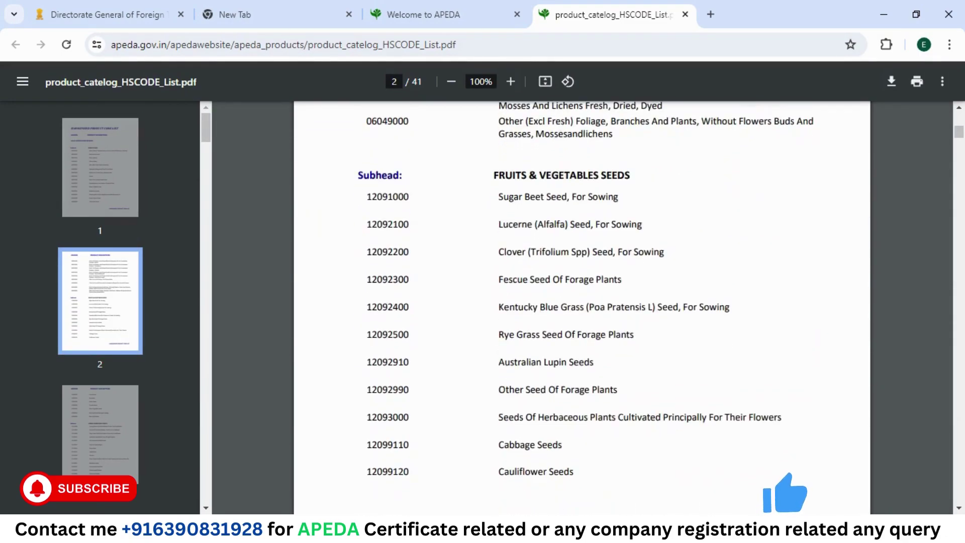
pyautogui.scroll(-9, 582, 307)
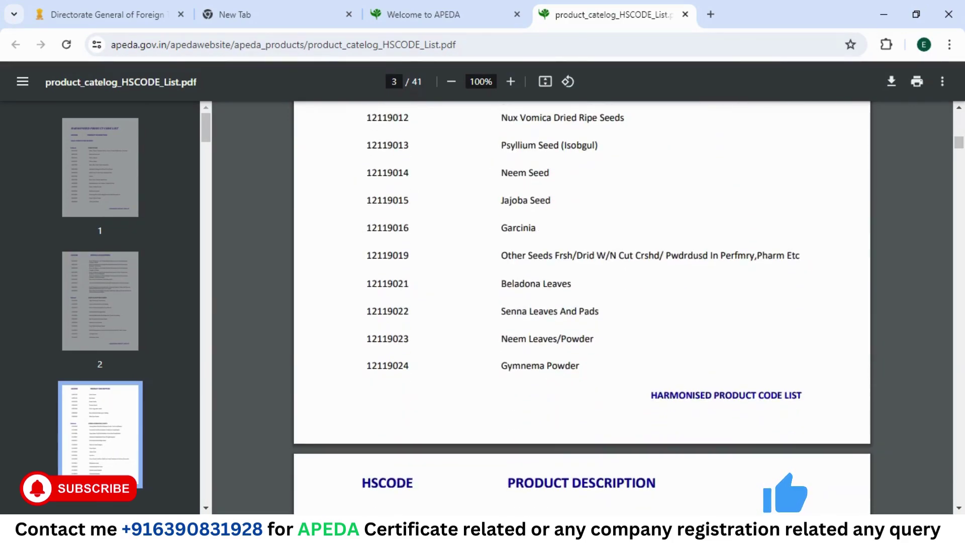
pyautogui.scroll(-8, 581, 306)
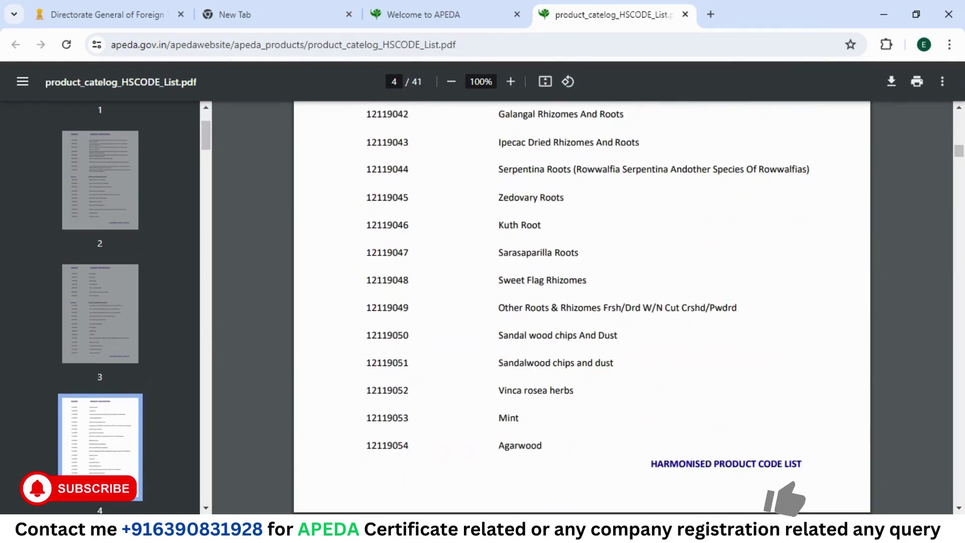
pyautogui.scroll(-6, 582, 306)
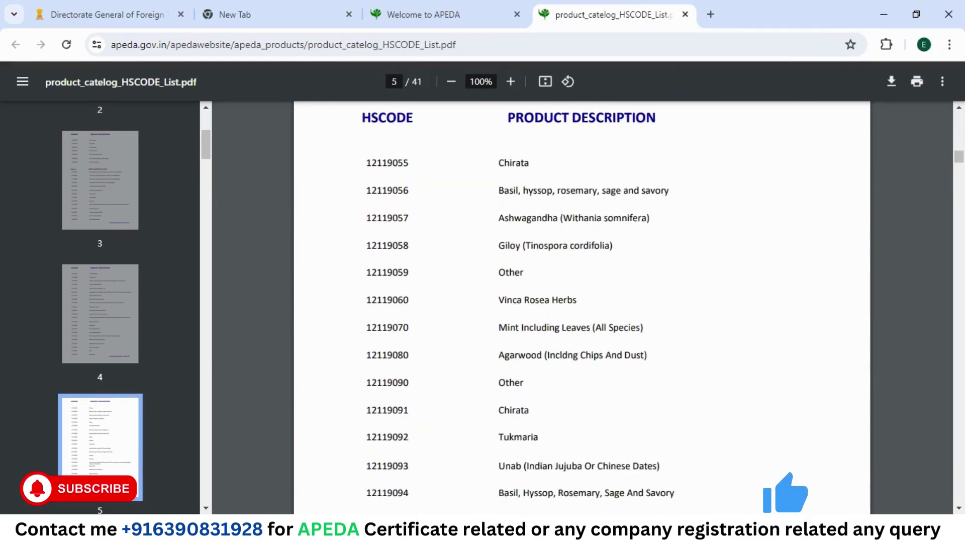
pyautogui.scroll(-5, 582, 306)
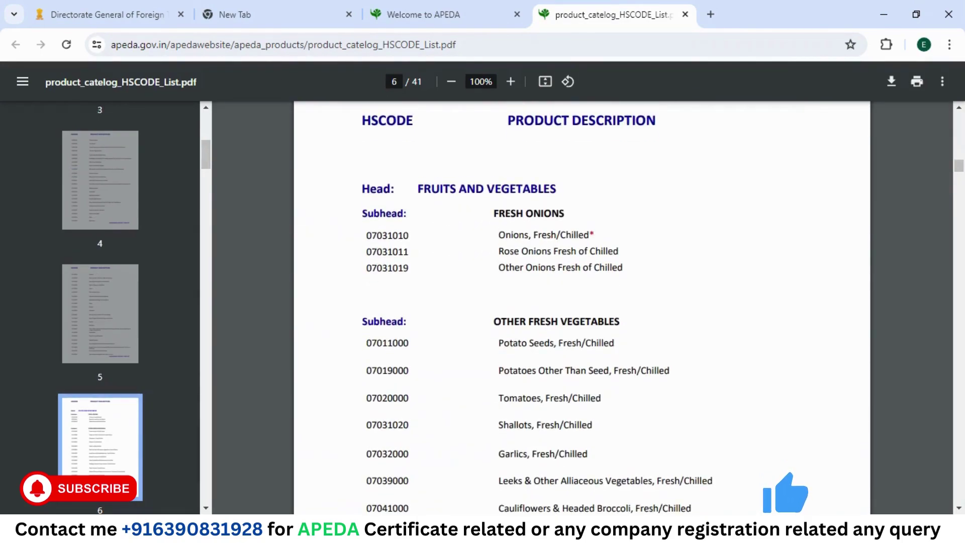
pyautogui.scroll(12, 581, 307)
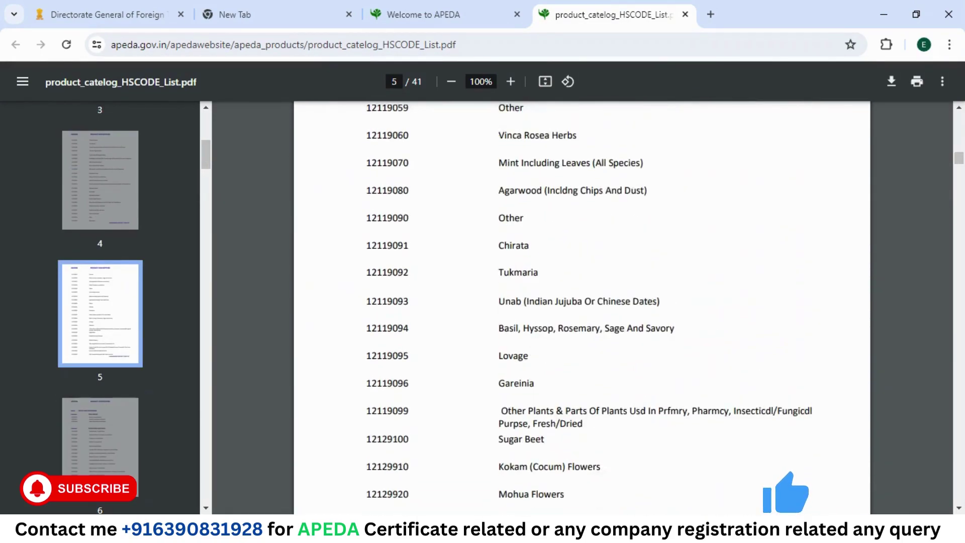
pyautogui.scroll(10, 582, 306)
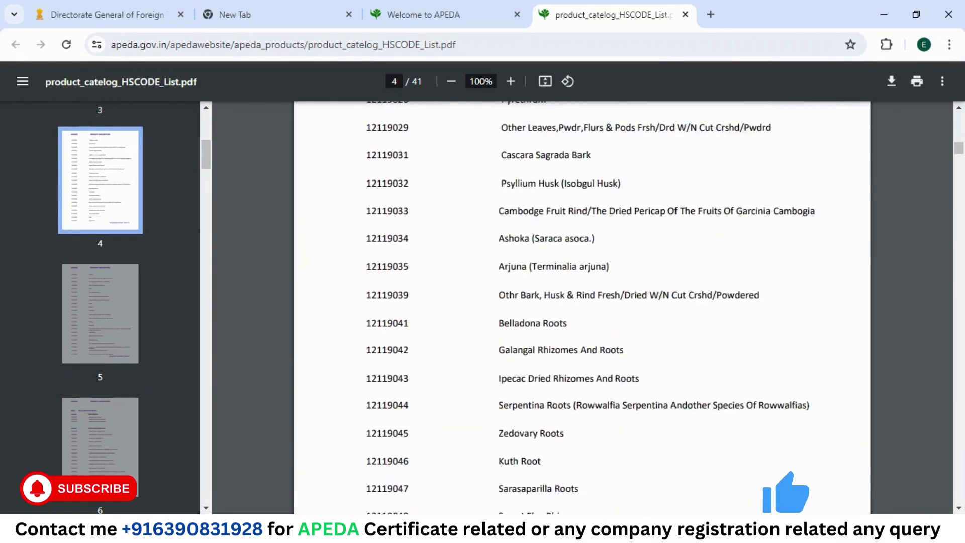
pyautogui.scroll(8, 582, 307)
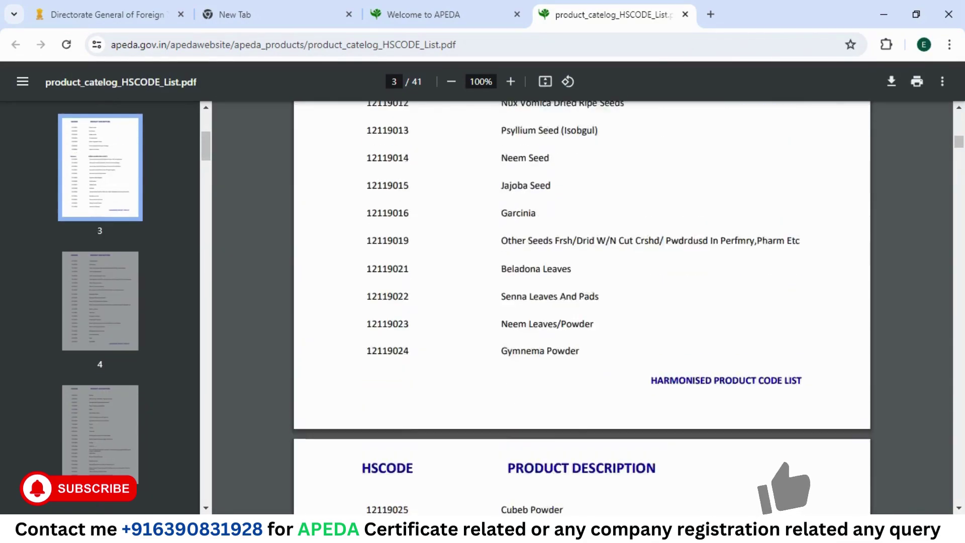
pyautogui.scroll(3, 582, 306)
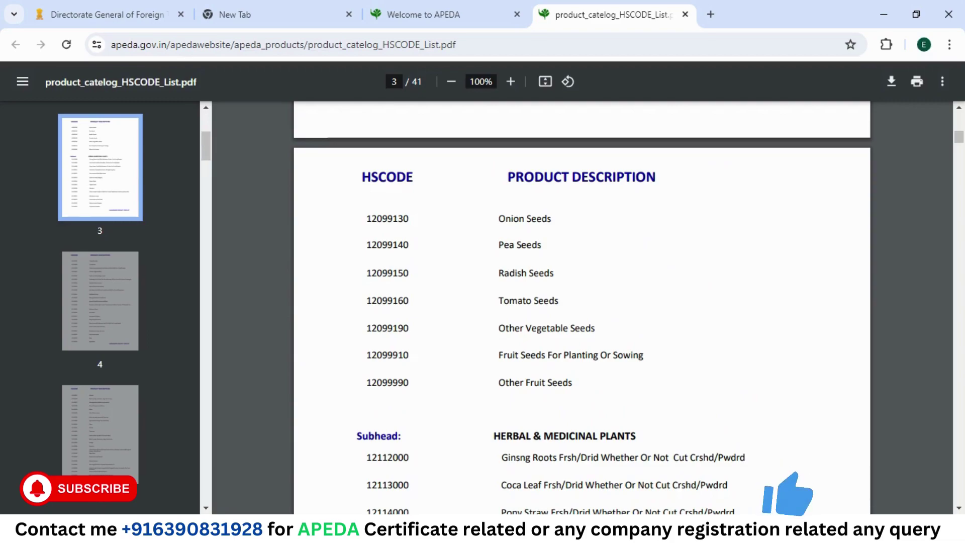
pyautogui.doubleClick(387, 219)
pyautogui.hotkey('ctrl', 'c')
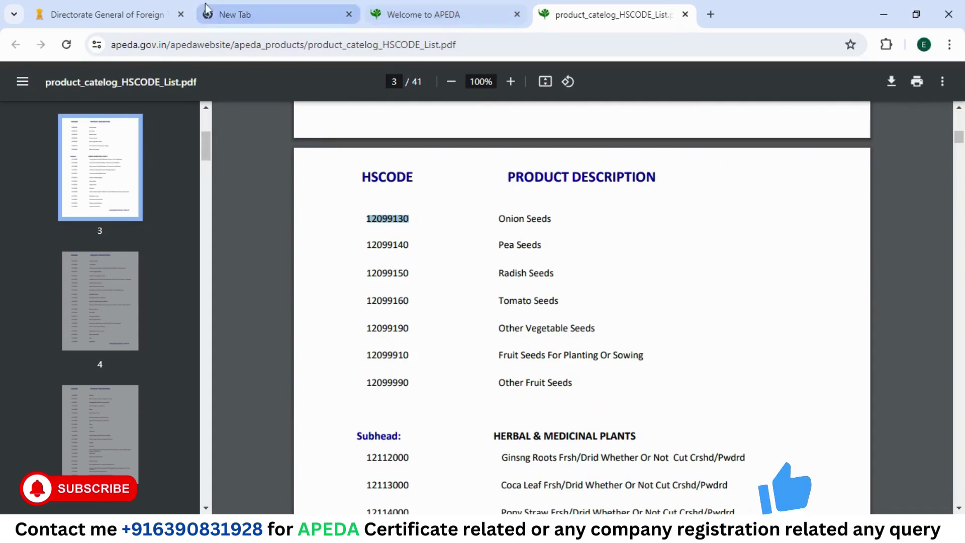
# Step: Add ITC(HS) code 12099130,Of Onion with description 'Onion Seeds' copied from the APEDA list
pyautogui.click(100, 3)
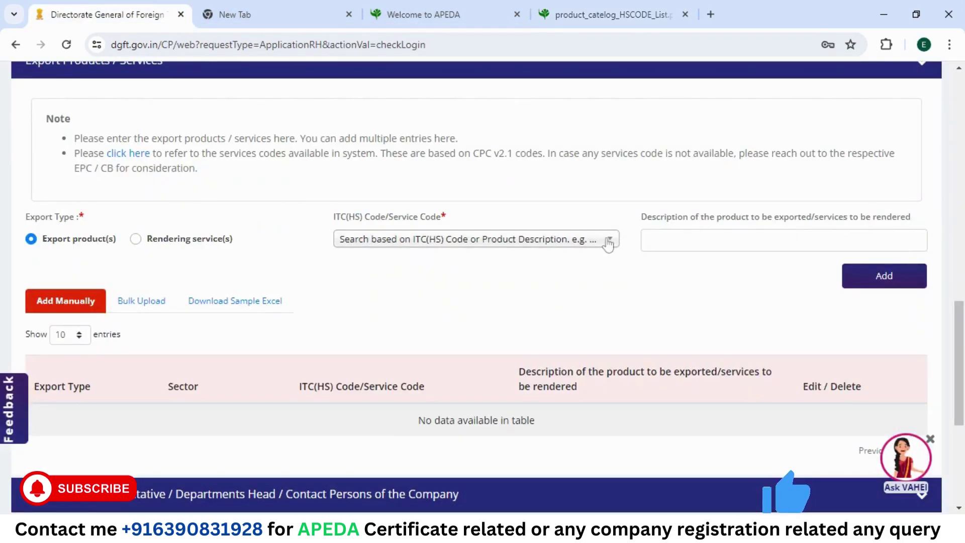
pyautogui.click(539, 243)
pyautogui.hotkey('ctrl', 'v')
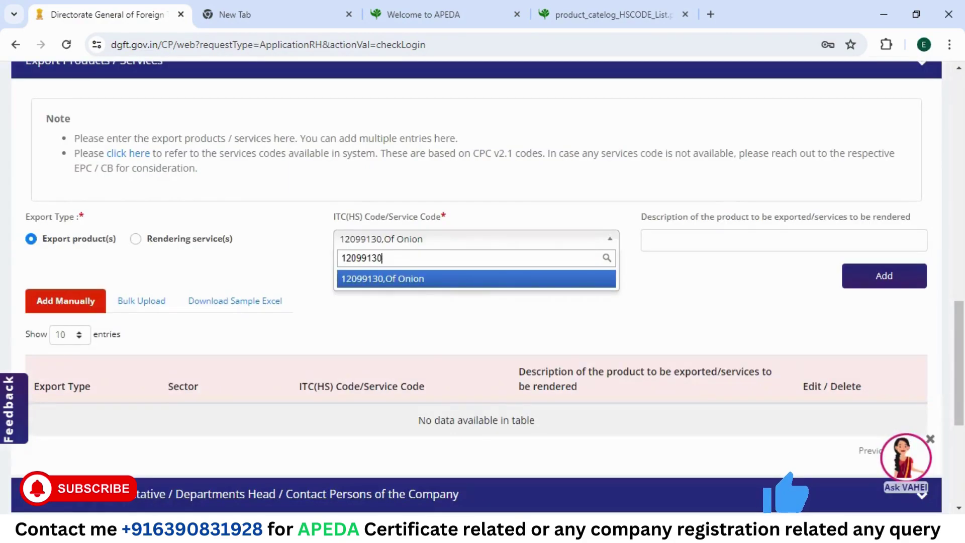
pyautogui.click(436, 279)
pyautogui.click(784, 240)
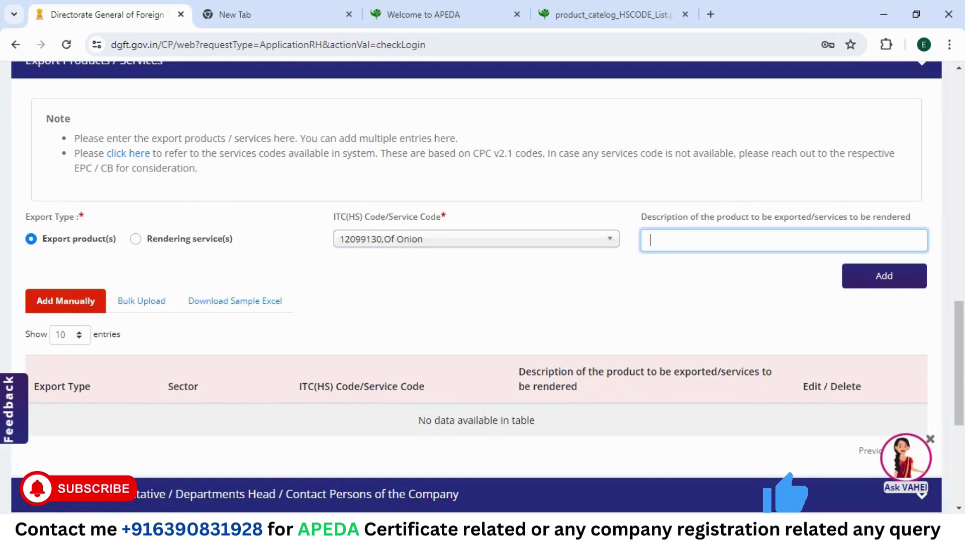
pyautogui.click(603, 15)
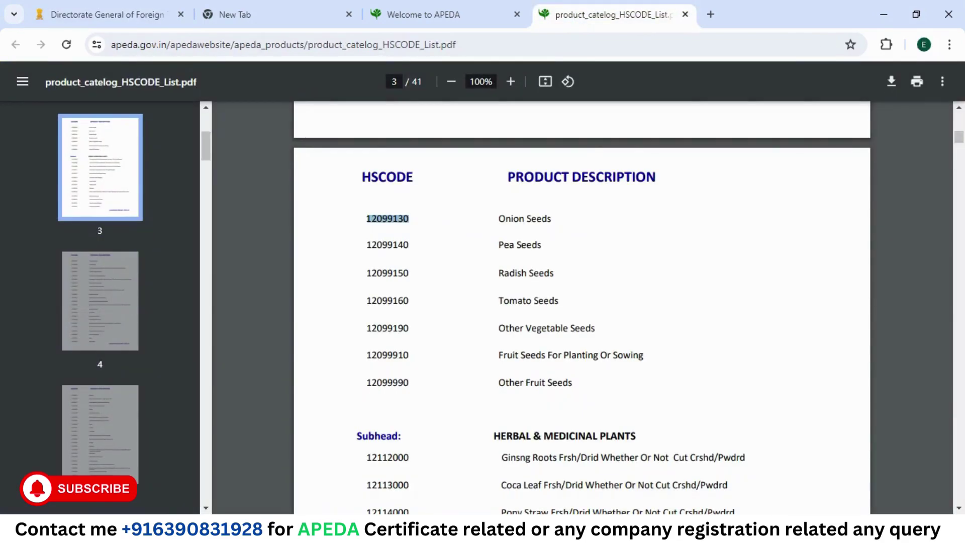
pyautogui.moveTo(498, 219); pyautogui.dragTo(551, 218)
pyautogui.hotkey('ctrl', 'c')
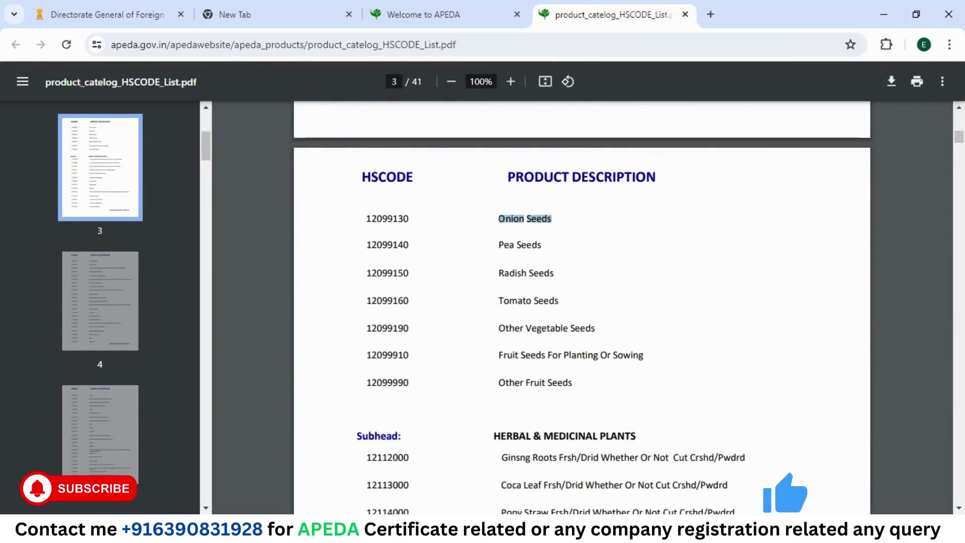
pyautogui.click(84, 10)
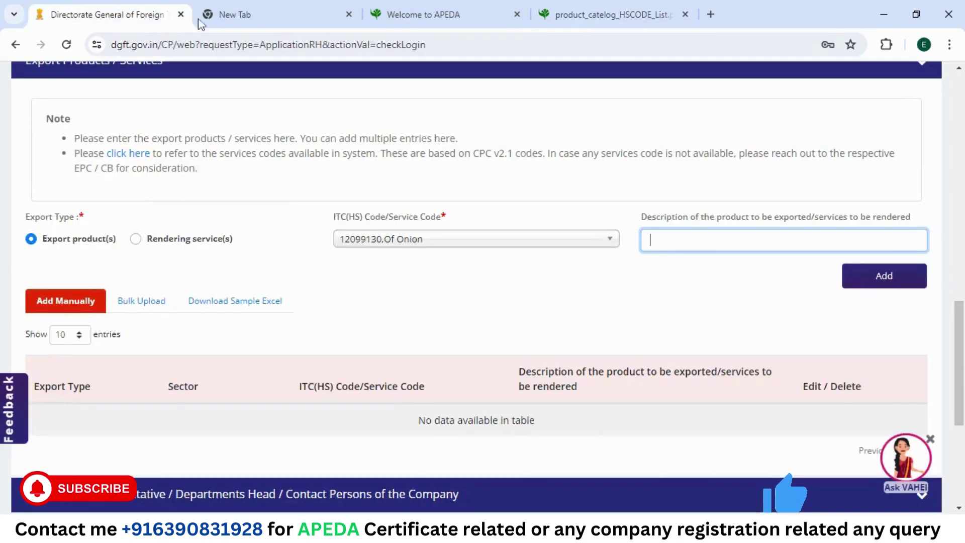
pyautogui.hotkey('ctrl', 'v')
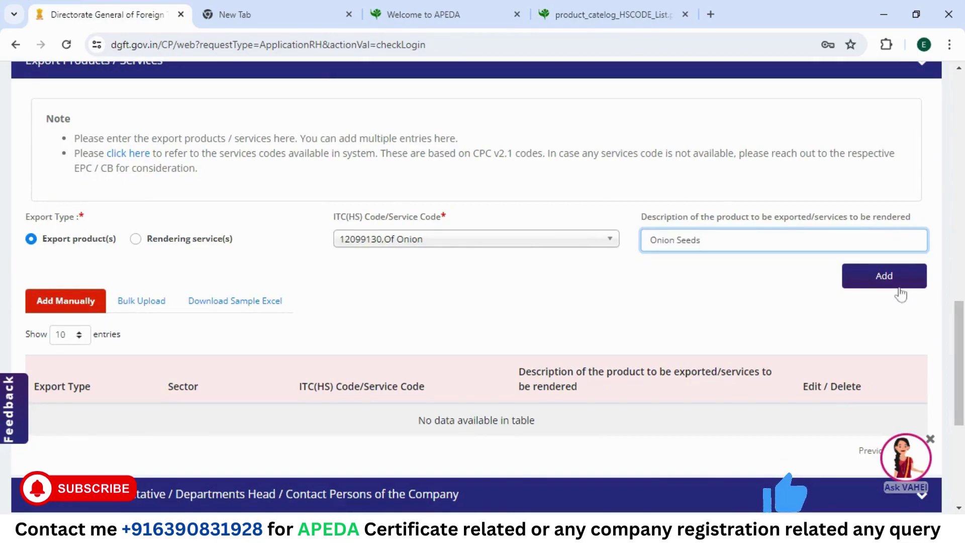
pyautogui.click(894, 287)
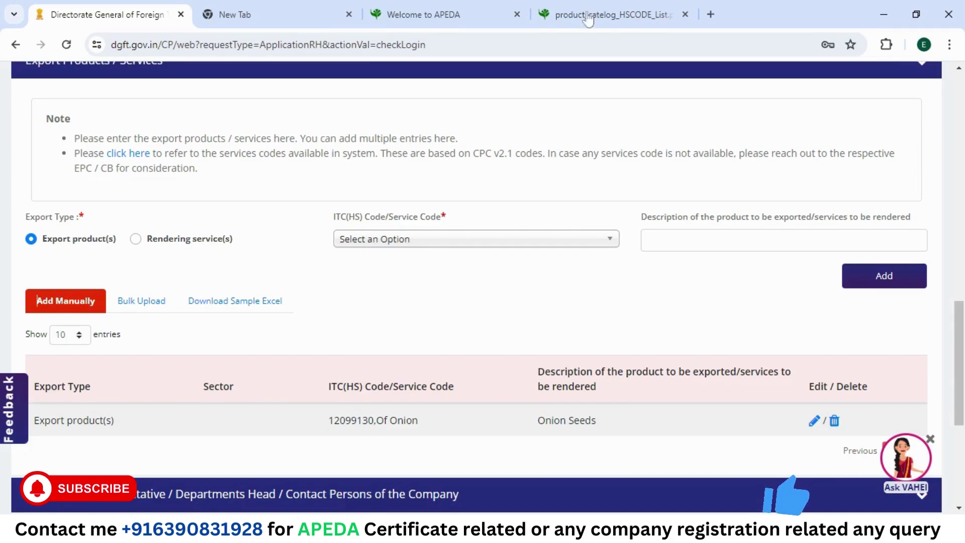
# Step: Add ITC(HS) code 12099190,Other with description 'Other Vegetable Seeds' copied from the APEDA list
pyautogui.click(616, 14)
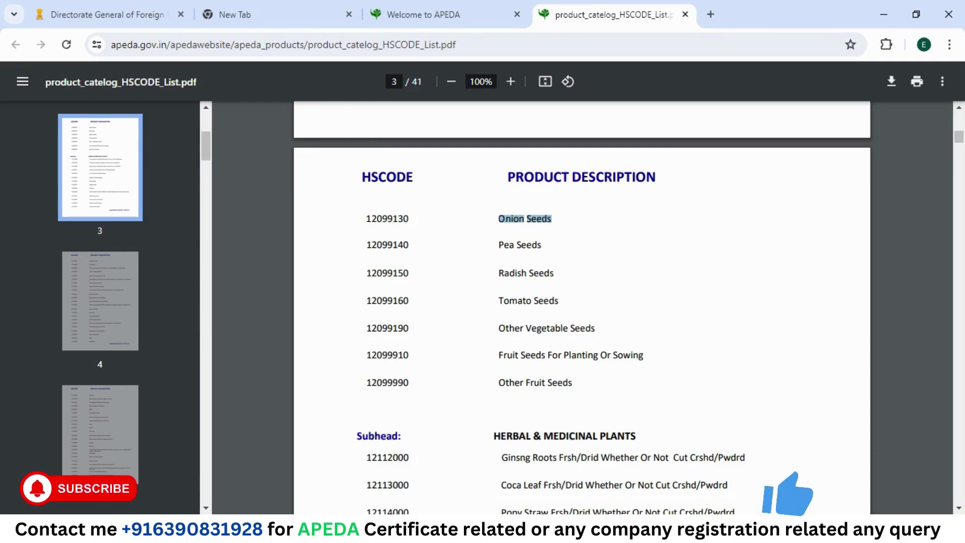
pyautogui.doubleClick(387, 327)
pyautogui.hotkey('ctrl', 'c')
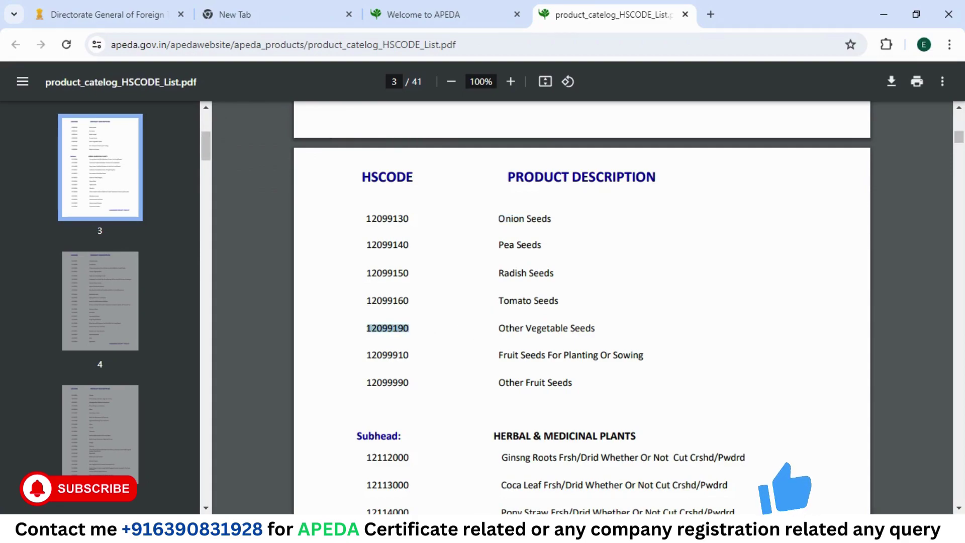
pyautogui.click(113, 12)
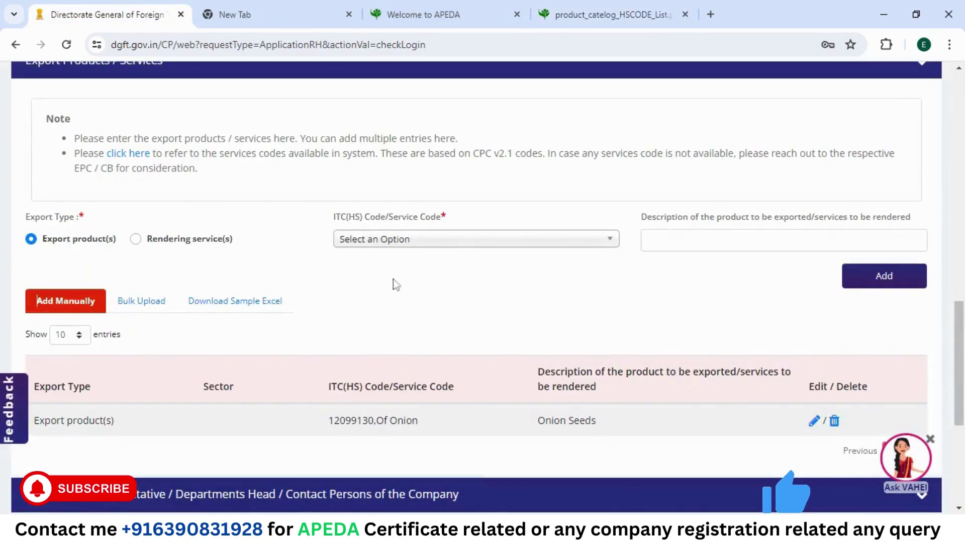
pyautogui.click(460, 239)
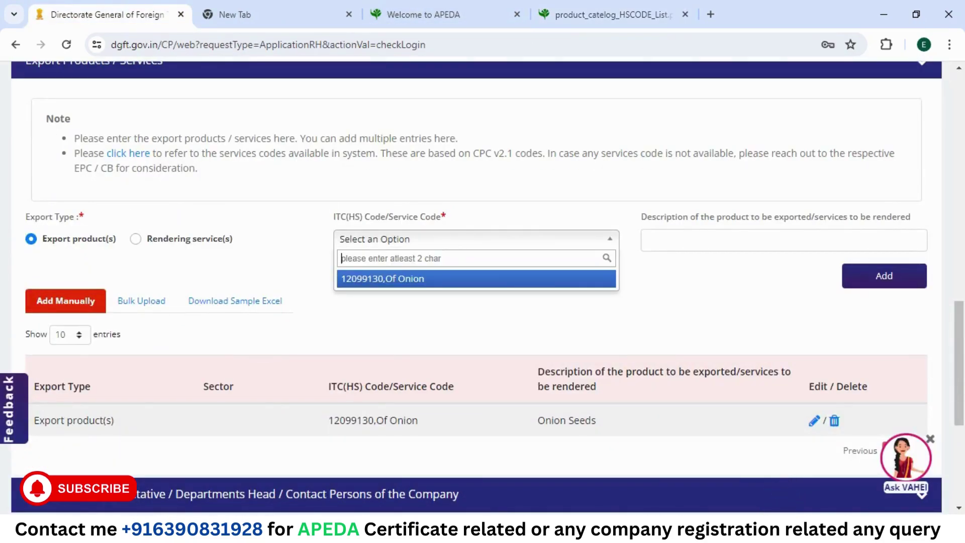
pyautogui.hotkey('ctrl', 'v')
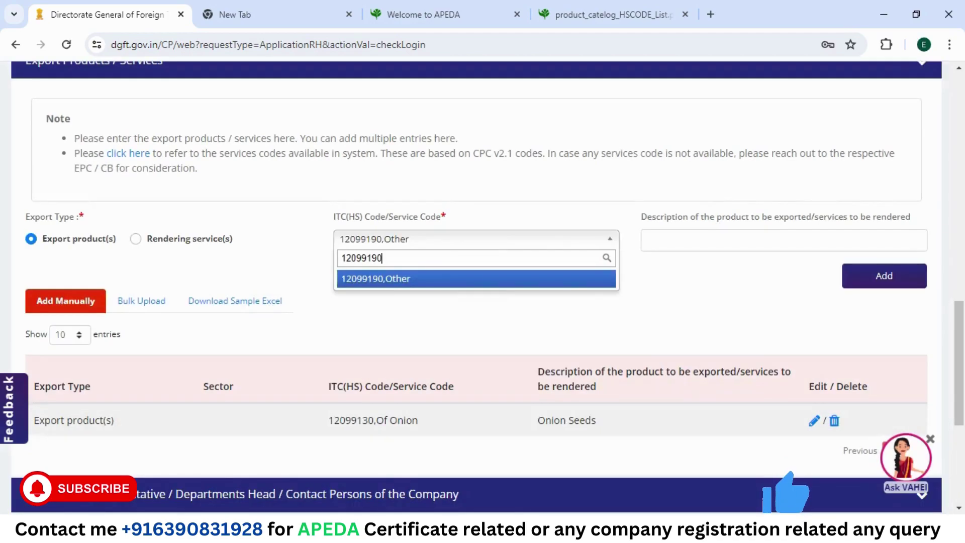
pyautogui.click(431, 288)
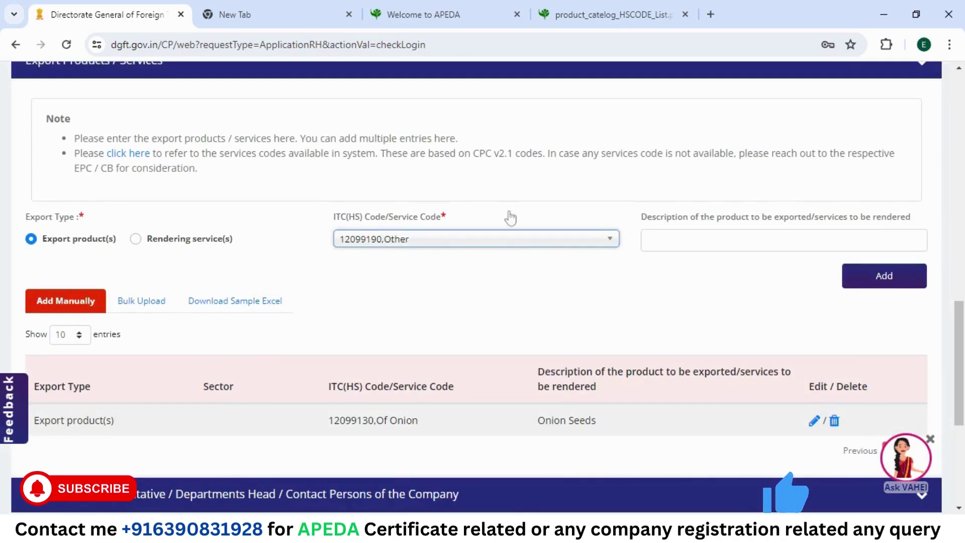
pyautogui.click(599, 7)
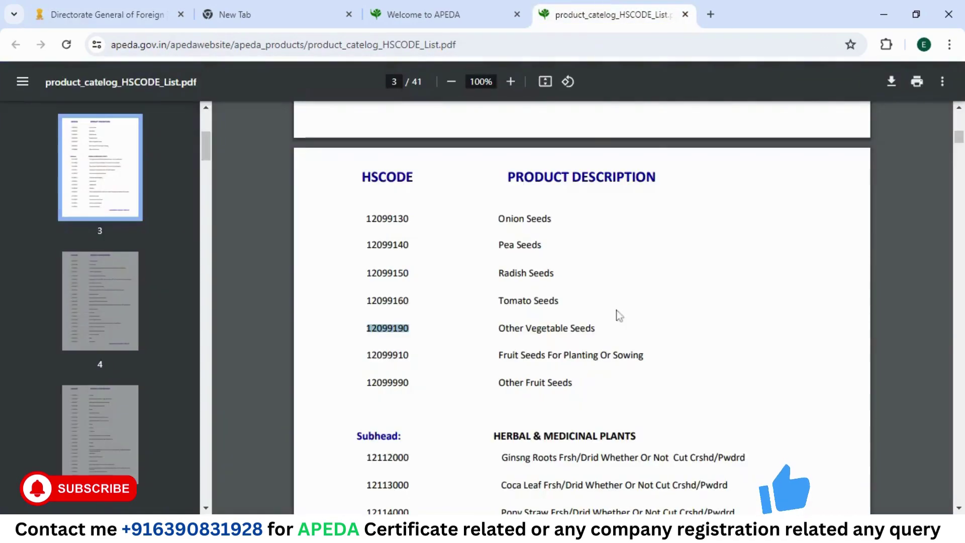
pyautogui.moveTo(499, 328); pyautogui.dragTo(595, 327)
pyautogui.hotkey('ctrl', 'c')
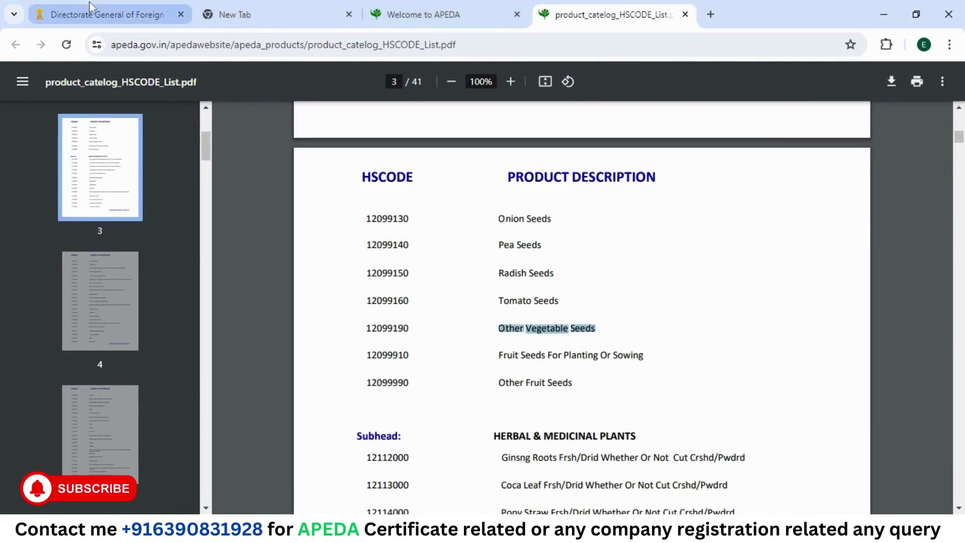
pyautogui.click(116, 14)
pyautogui.click(766, 241)
pyautogui.hotkey('ctrl', 'v')
pyautogui.click(882, 277)
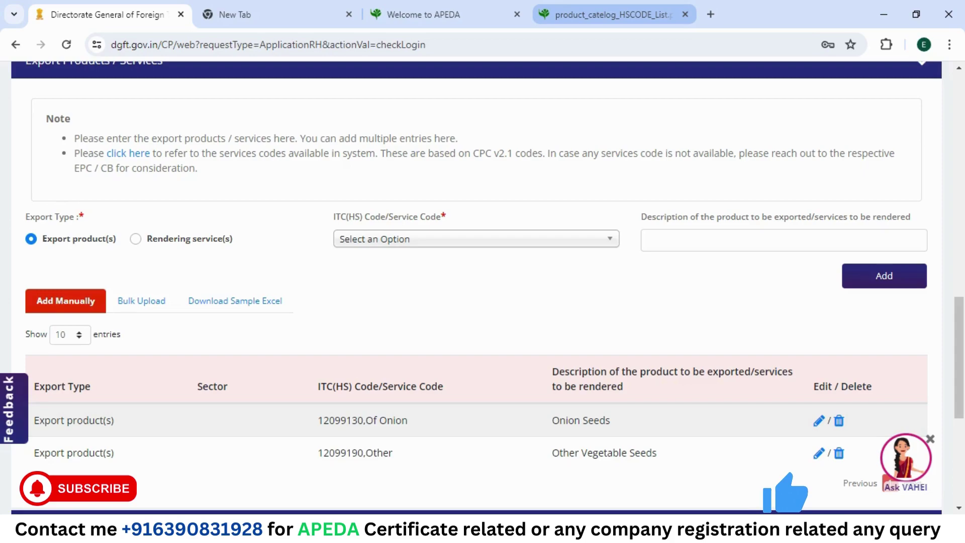
# Step: Scroll the APEDA HS code PDF to page 6 and select the Fresh Onions code 07031010
pyautogui.click(613, 14)
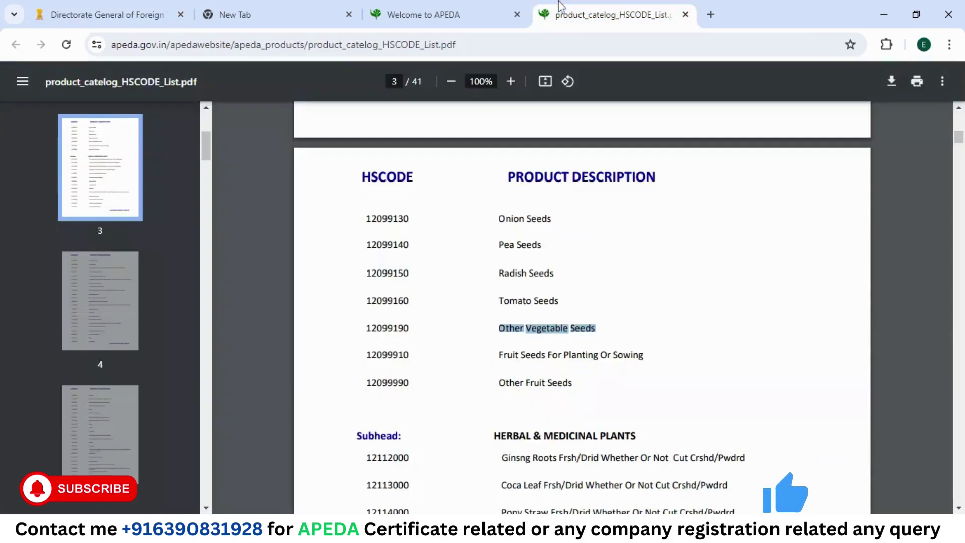
pyautogui.scroll(-4, 582, 302)
pyautogui.scroll(12, 581, 302)
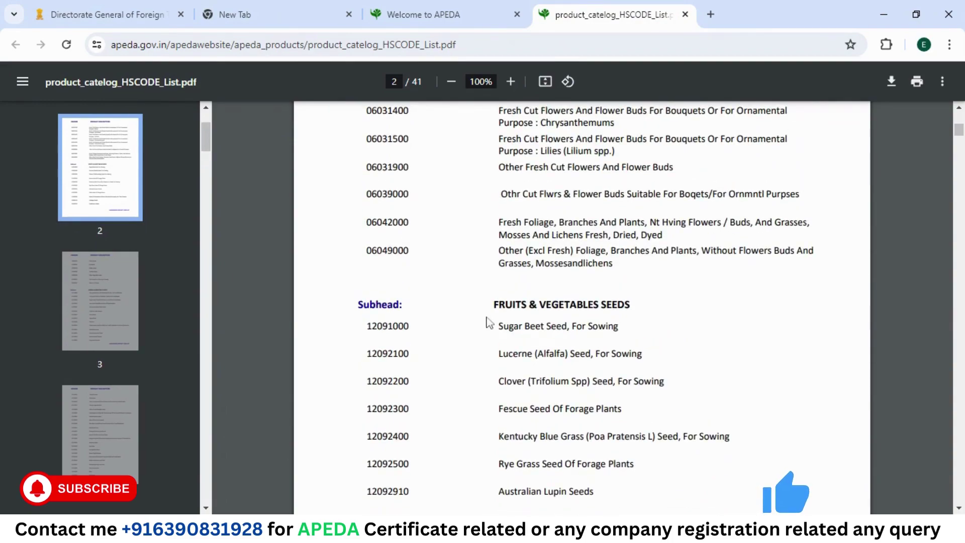
pyautogui.scroll(10, 582, 302)
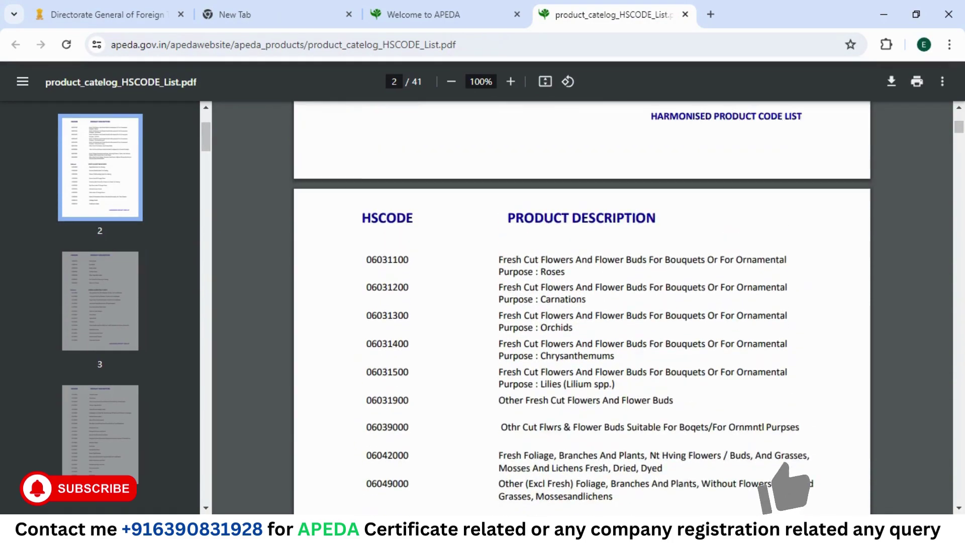
pyautogui.scroll(8, 582, 301)
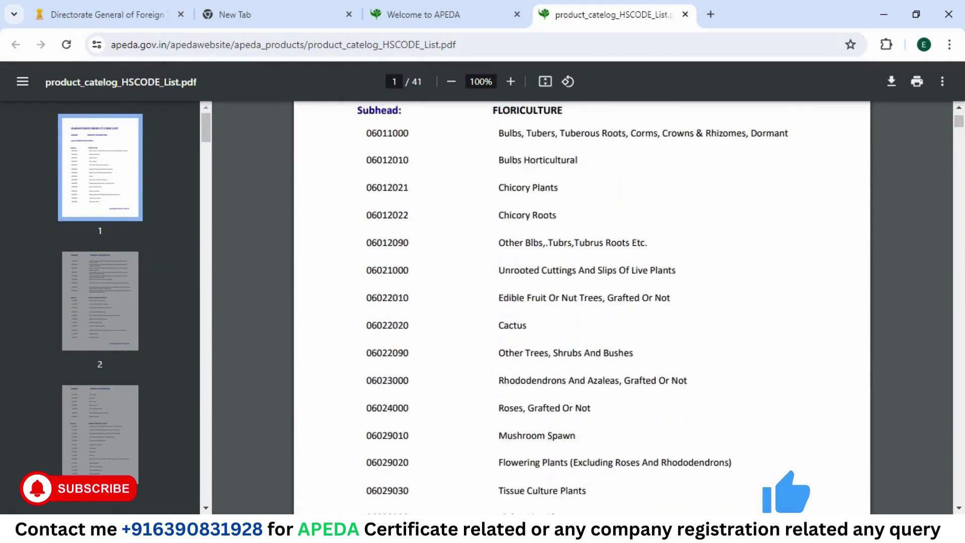
pyautogui.scroll(-15, 582, 301)
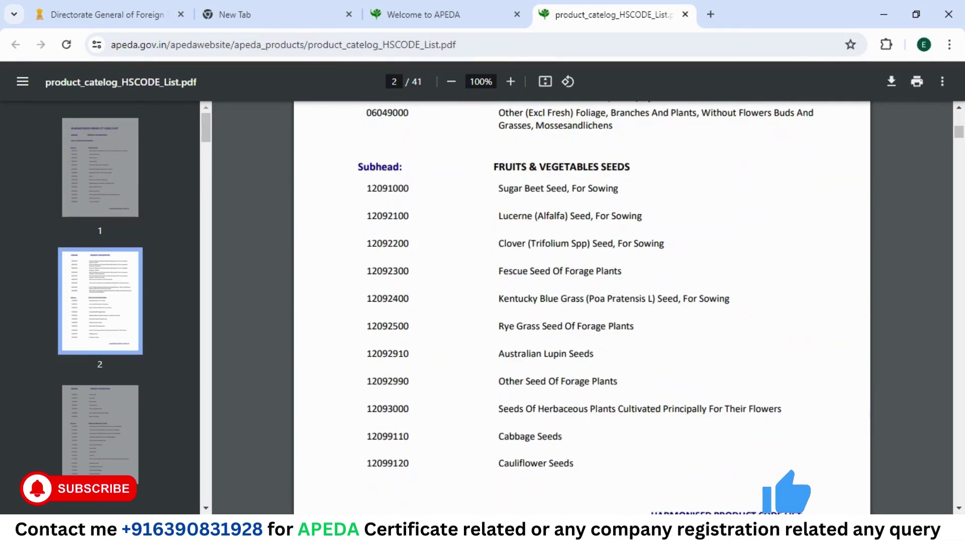
pyautogui.scroll(-8, 582, 301)
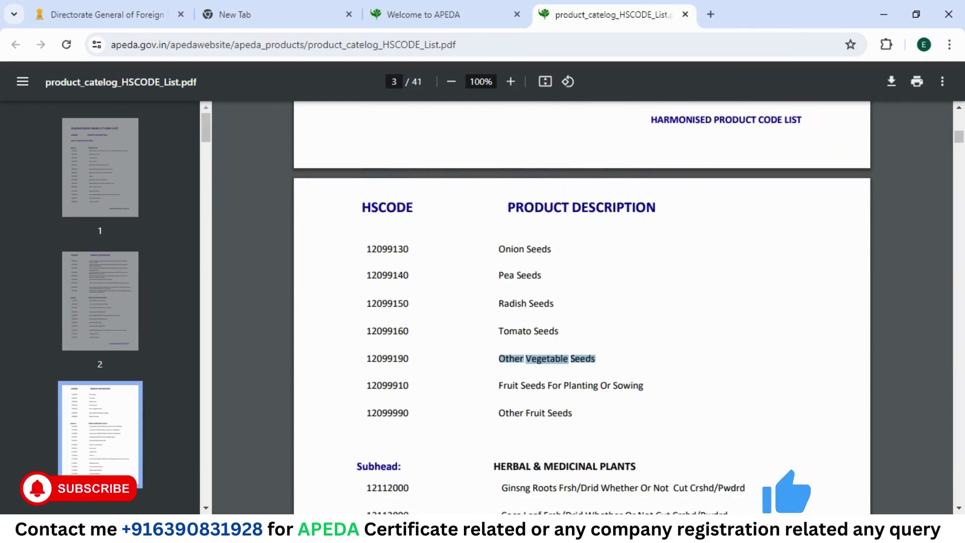
pyautogui.scroll(-12, 582, 302)
pyautogui.scroll(-15, 582, 301)
pyautogui.scroll(-10, 582, 301)
pyautogui.scroll(-4, 582, 302)
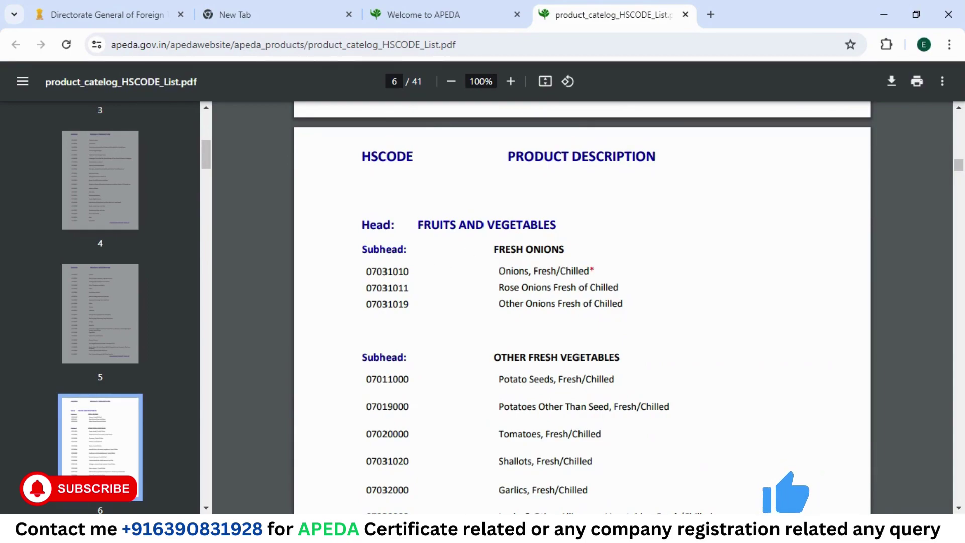
pyautogui.doubleClick(387, 271)
pyautogui.hotkey('ctrl', 'c')
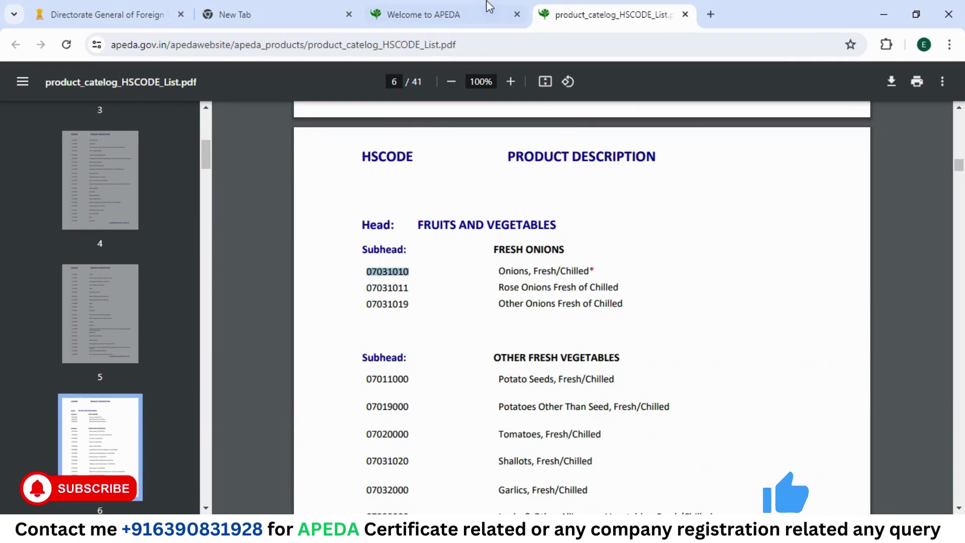
# Step: Add Rose onion code 07031011 with description 'Onions Fresh Chilled', special characters removed
pyautogui.click(146, 14)
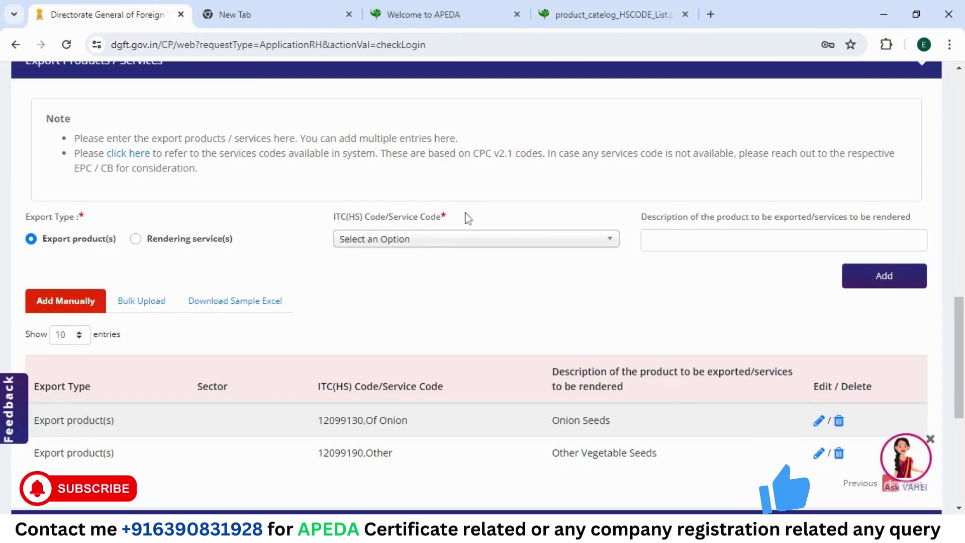
pyautogui.click(420, 239)
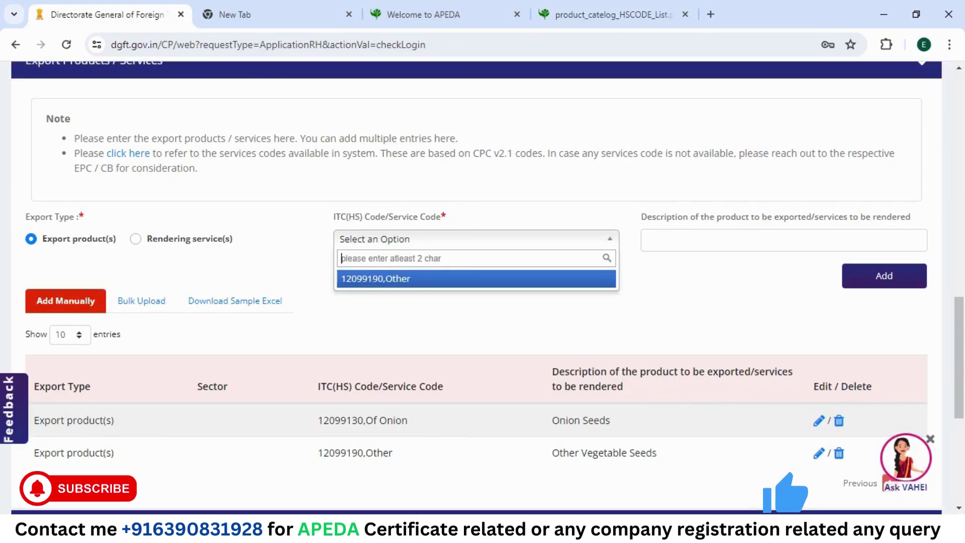
pyautogui.hotkey('ctrl', 'v')
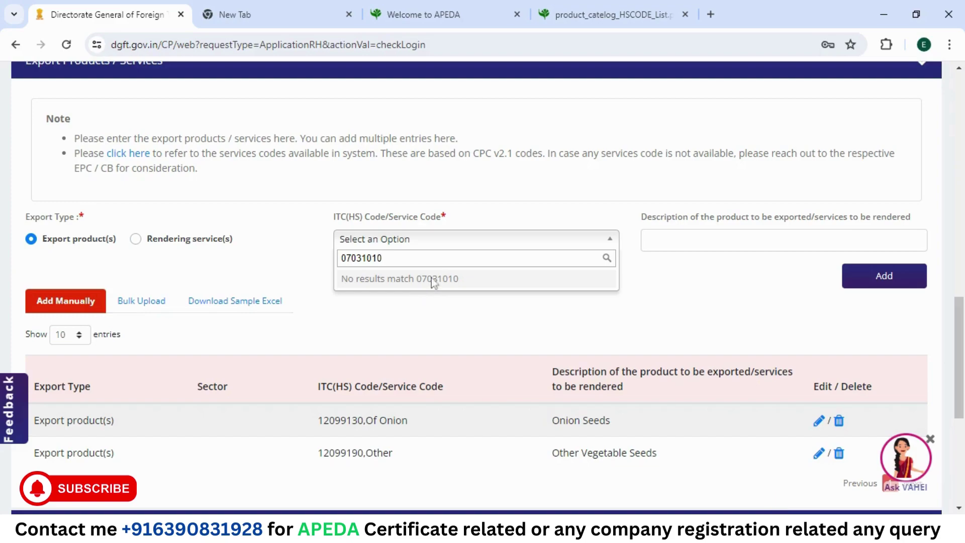
pyautogui.press('BackSpace')
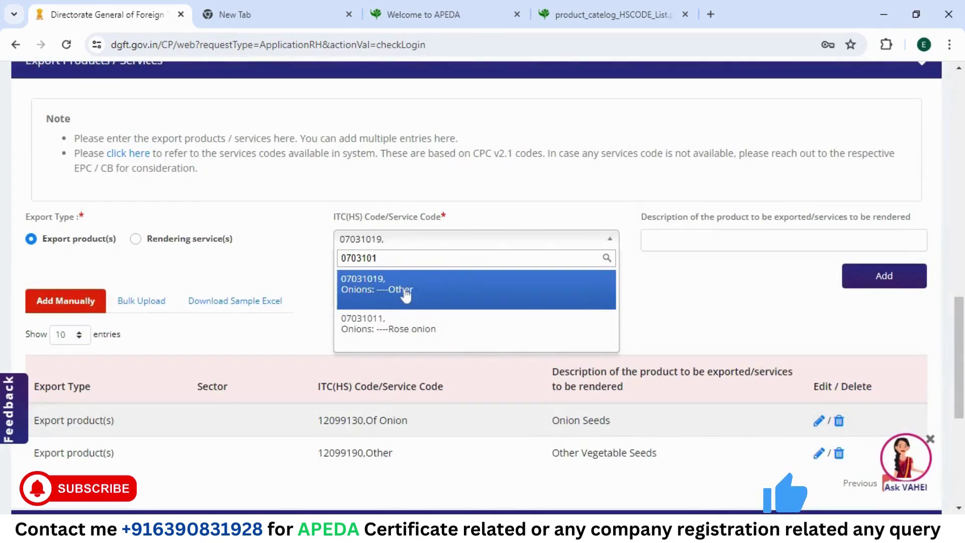
pyautogui.click(398, 327)
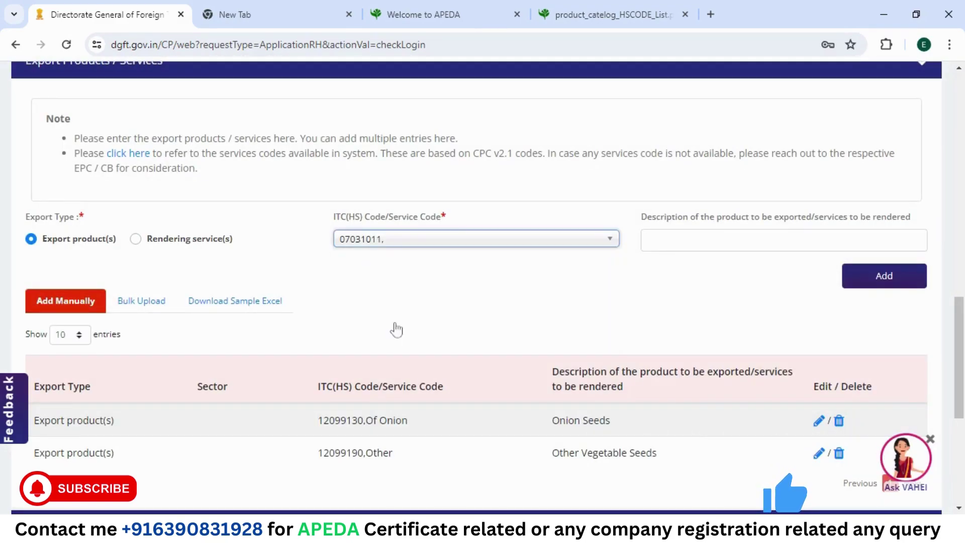
pyautogui.click(771, 240)
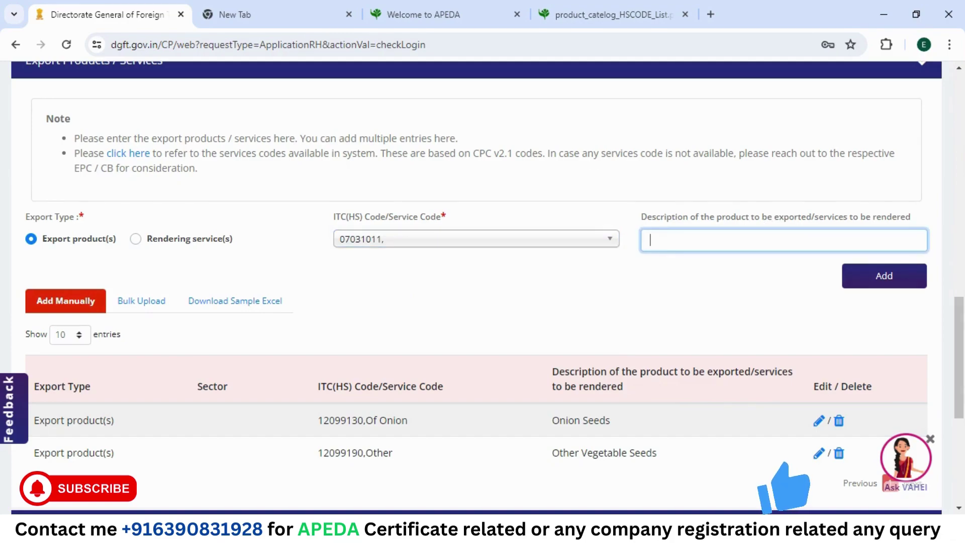
pyautogui.click(647, 7)
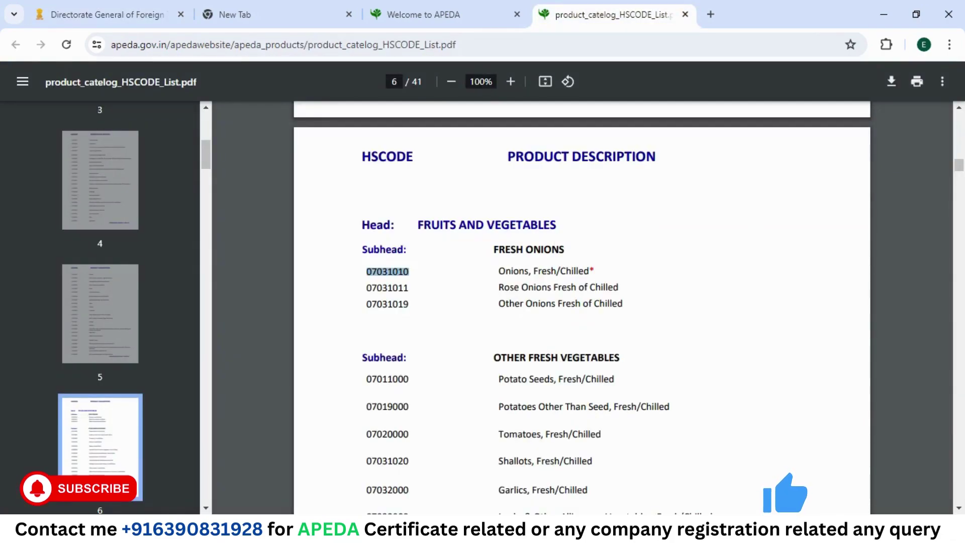
pyautogui.moveTo(498, 272); pyautogui.dragTo(594, 271)
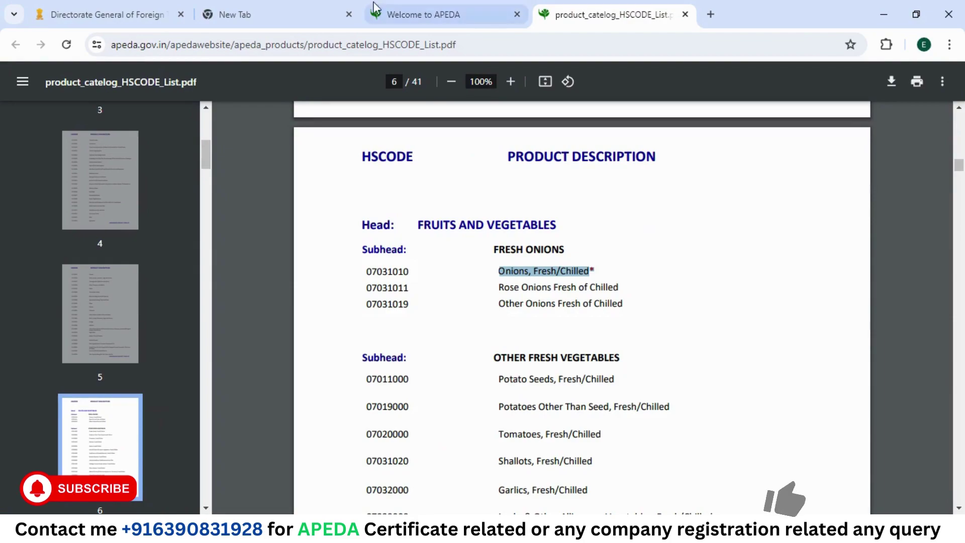
pyautogui.click(106, 10)
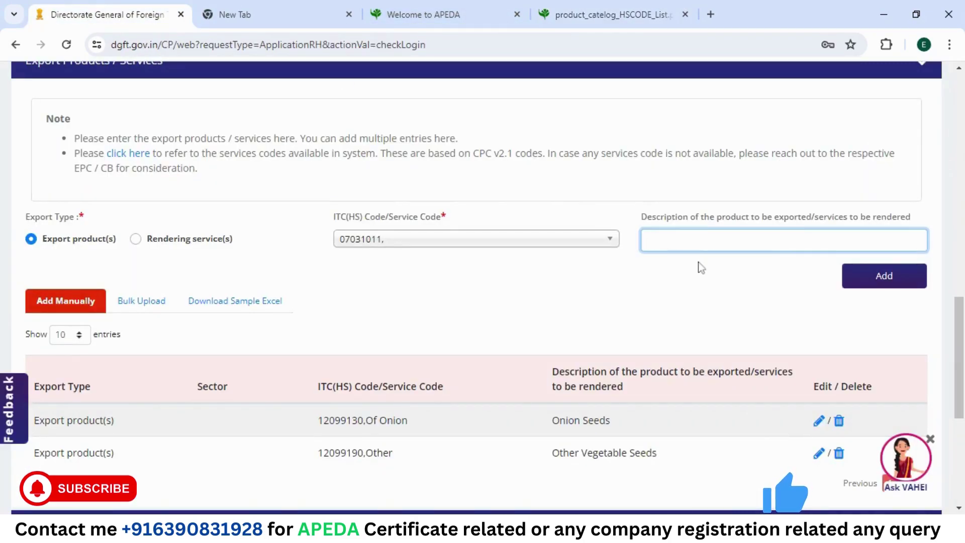
pyautogui.write('Onions FreshChilled')
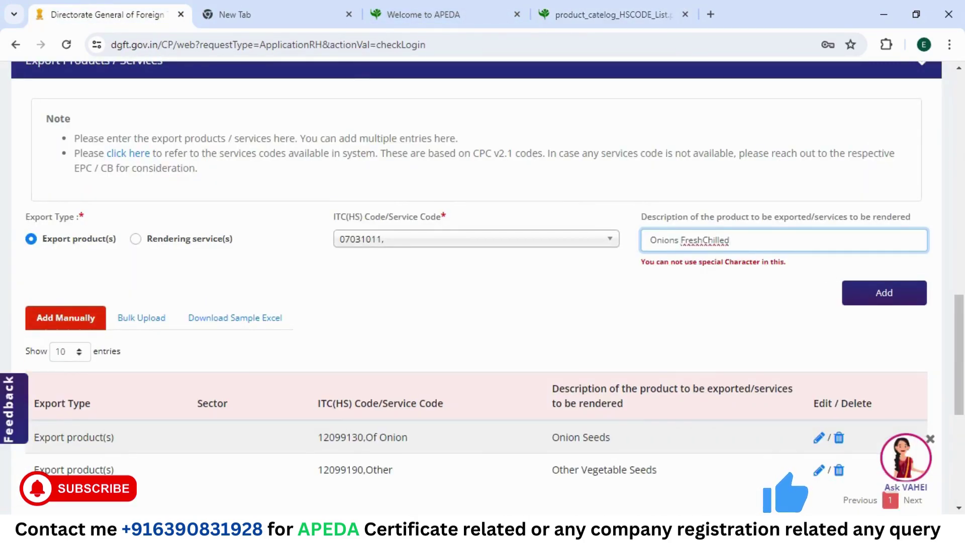
pyautogui.click(703, 240)
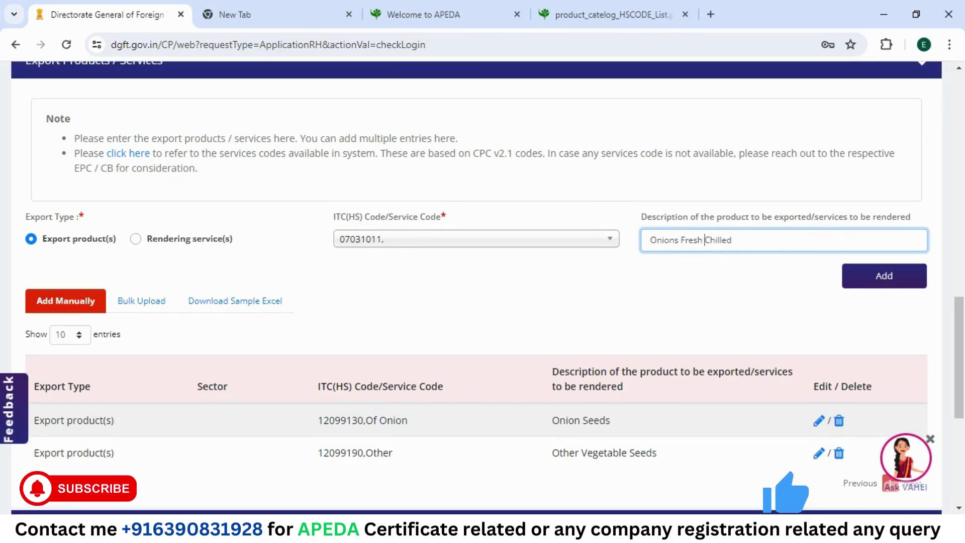
pyautogui.click(885, 276)
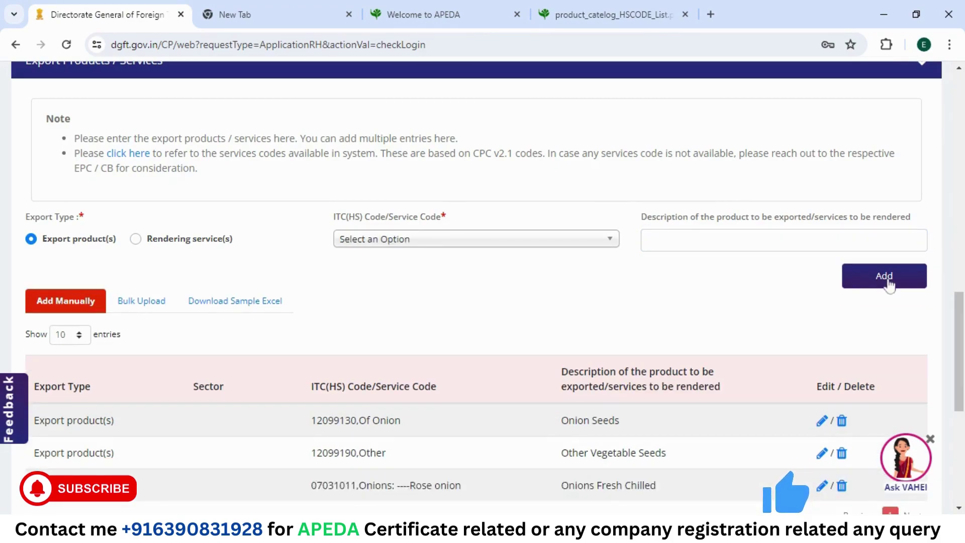
pyautogui.click(614, 14)
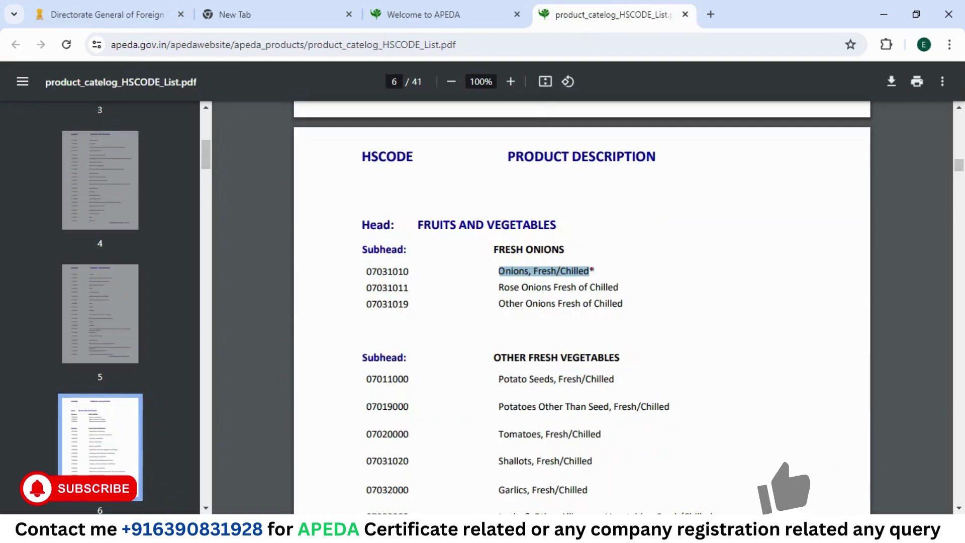
# Step: Scroll to Other Fresh Vegetables in the PDF and select Cabbage Lettuce code 07051100
pyautogui.scroll(-3, 582, 307)
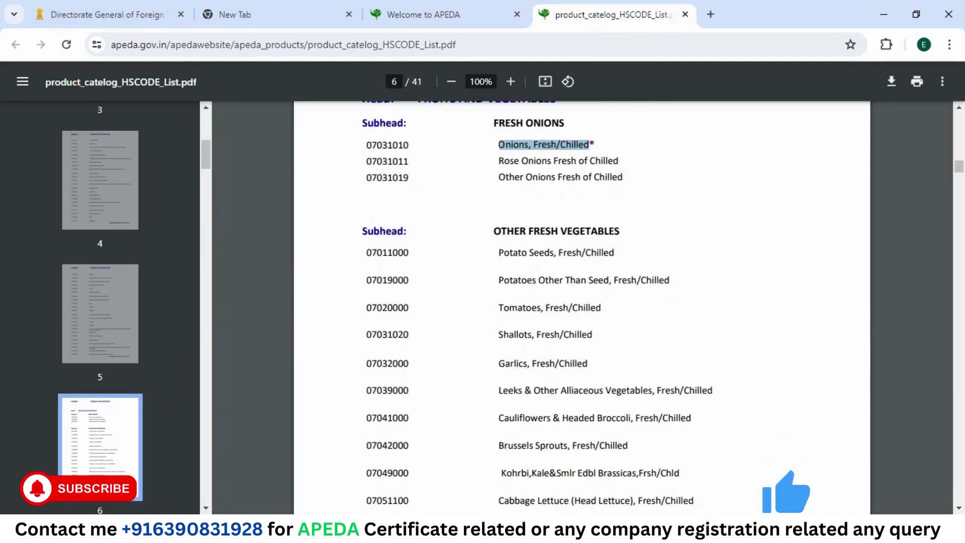
pyautogui.doubleClick(387, 252)
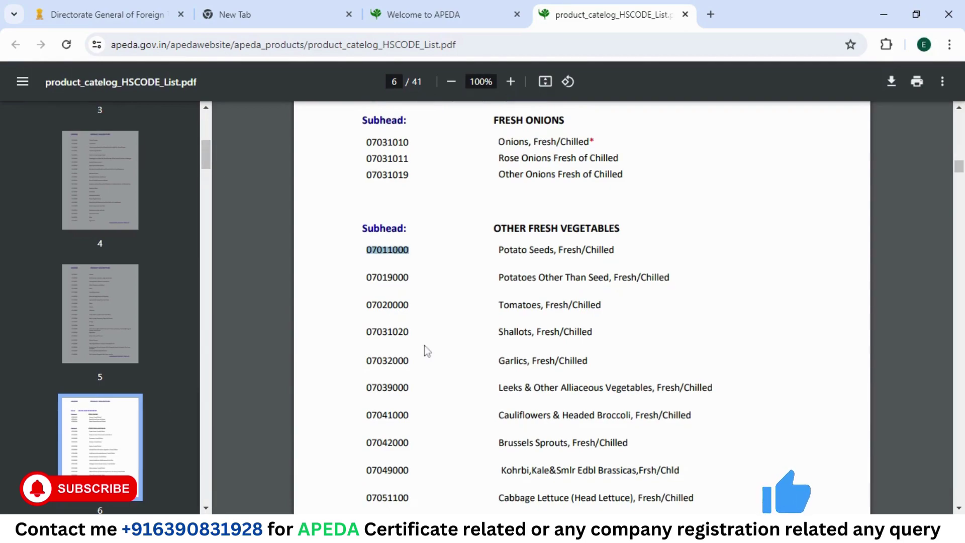
pyautogui.scroll(-2, 424, 346)
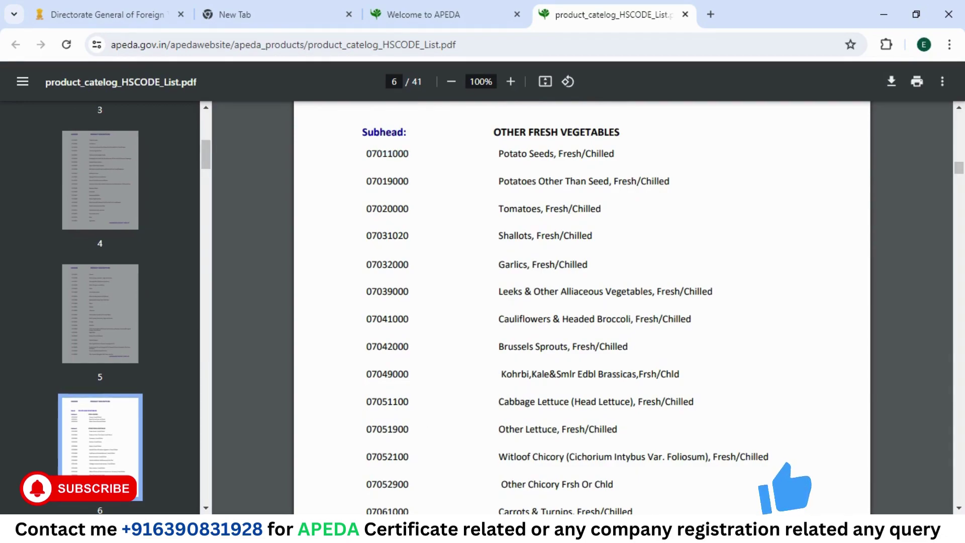
pyautogui.doubleClick(387, 401)
pyautogui.hotkey('ctrl', 'c')
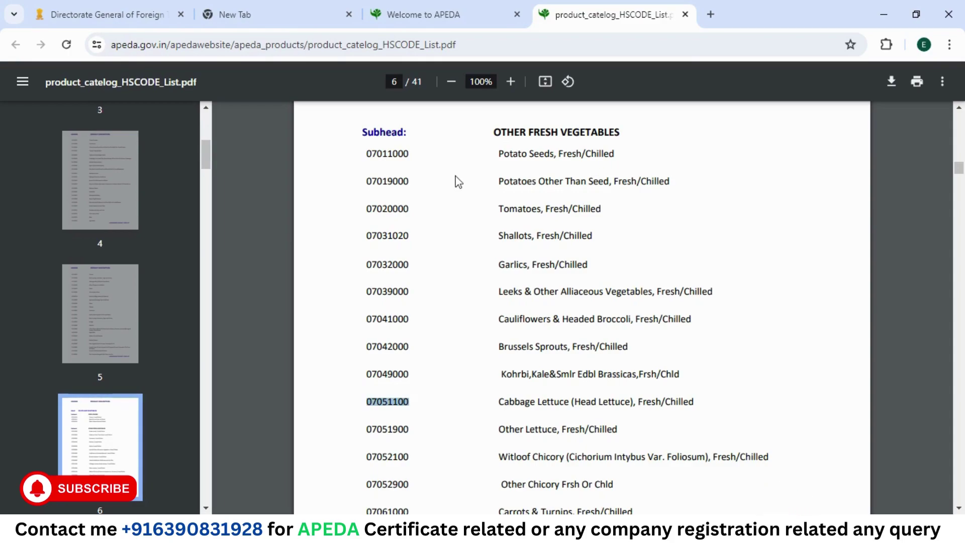
# Step: Select ITC(HS) code 07051100 (Cabbage lettuce) in the export product form
pyautogui.click(138, 10)
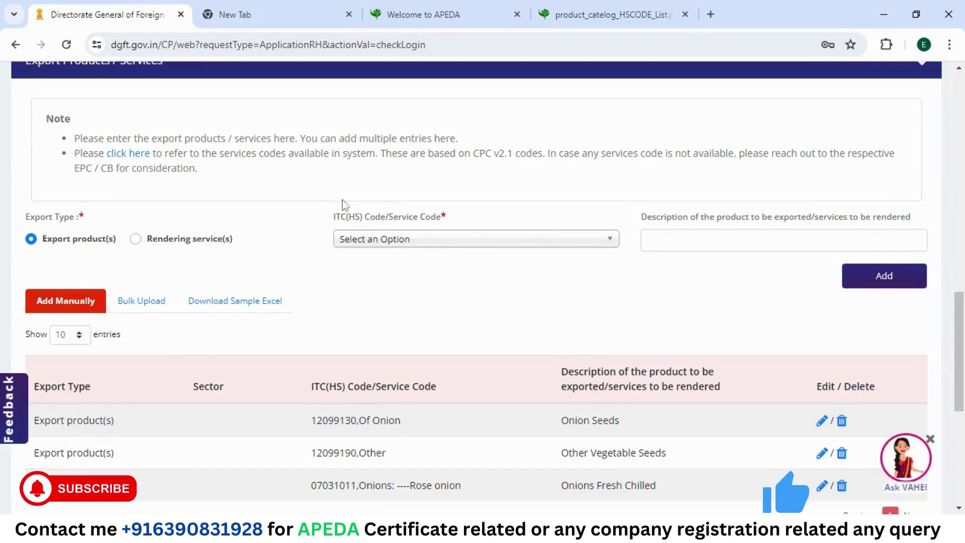
pyautogui.click(434, 241)
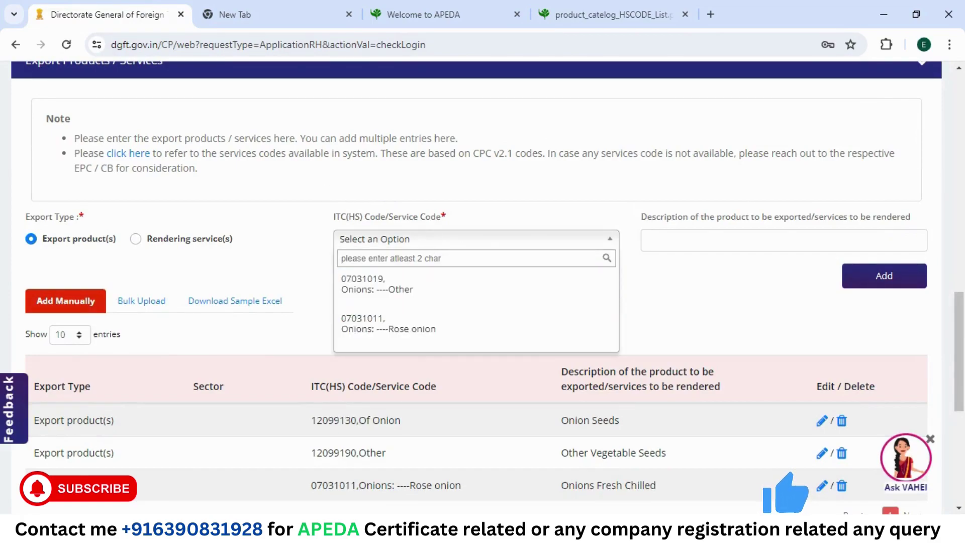
pyautogui.hotkey('ctrl', 'v')
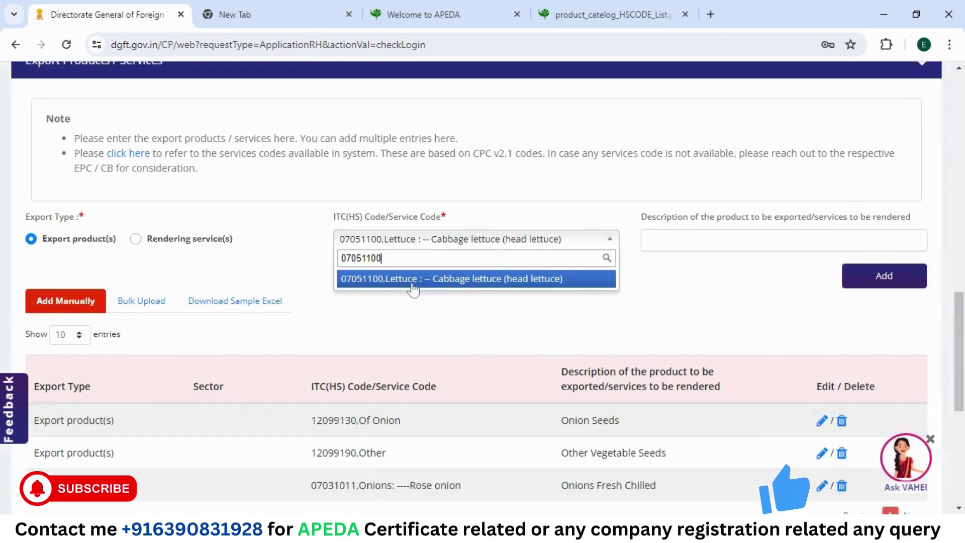
pyautogui.click(413, 277)
# Step: Copy the 'Cabbage Lettuce (Head Lettuce), Fresh/Chilled' description from the PDF and add the product
pyautogui.click(784, 240)
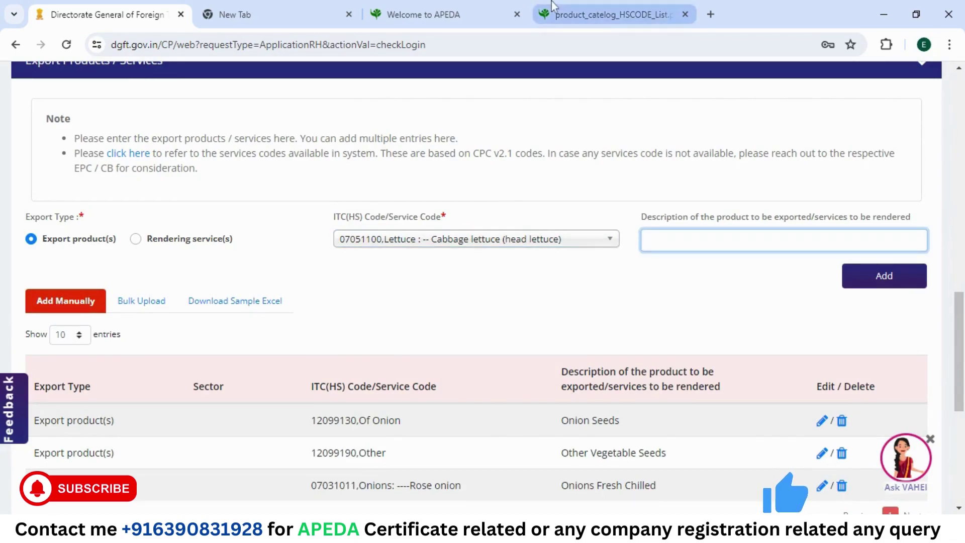
pyautogui.click(613, 14)
pyautogui.moveTo(498, 401); pyautogui.dragTo(694, 401)
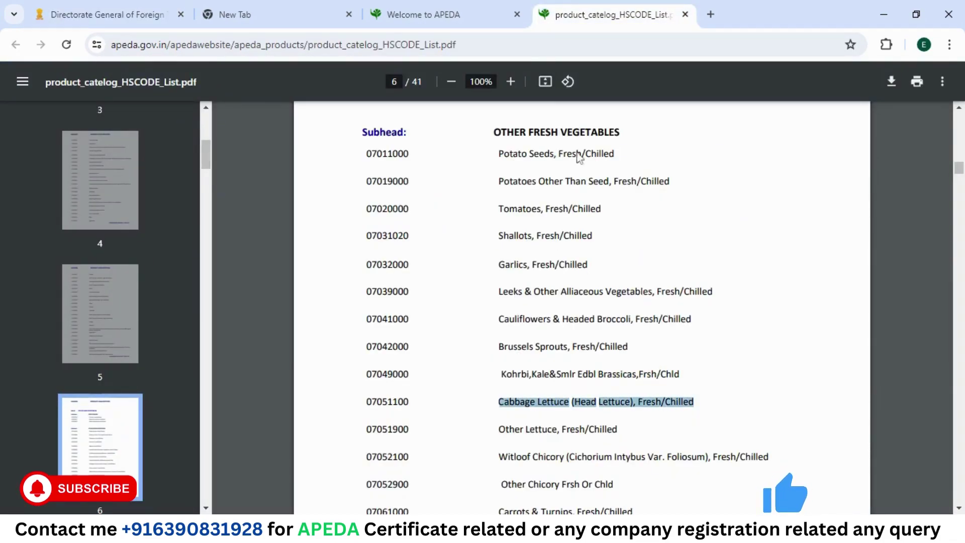
pyautogui.click(100, 14)
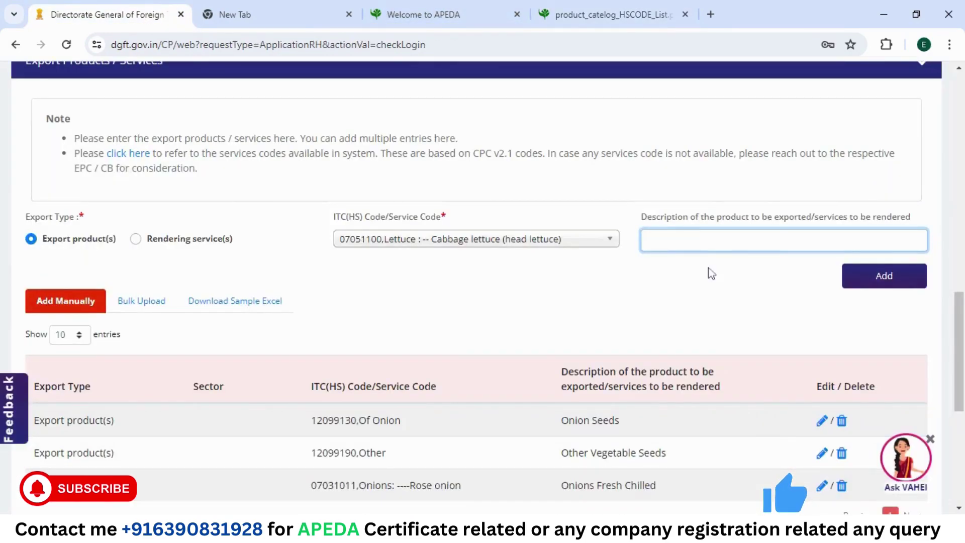
pyautogui.write('Cabbage Lettuce Head Lettuce FreshChilled')
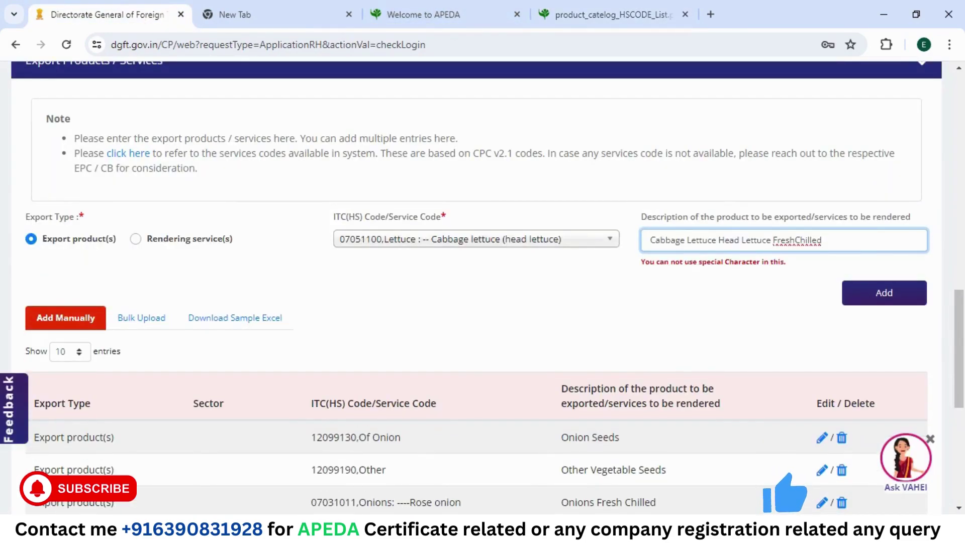
pyautogui.click(869, 285)
pyautogui.scroll(-2, 575, 285)
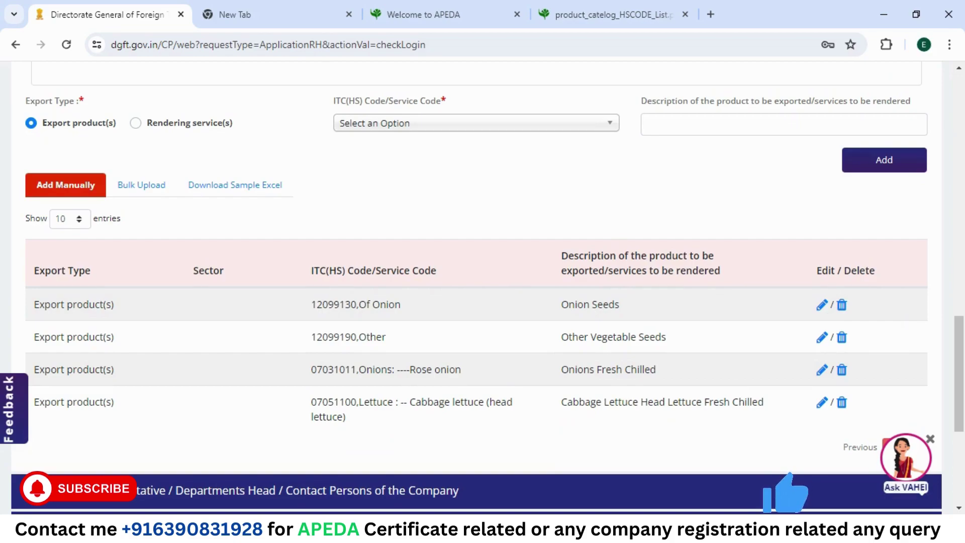
pyautogui.scroll(-4, 482, 292)
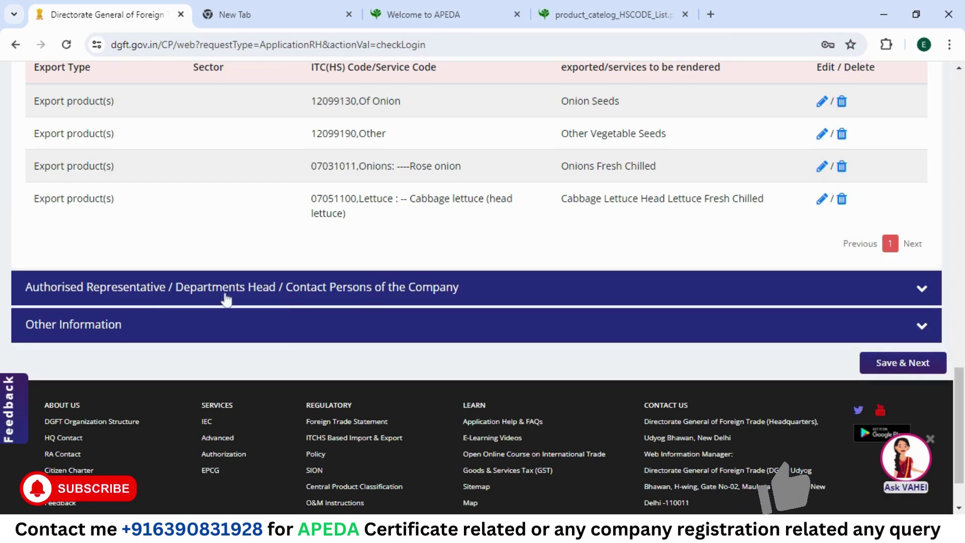
# Step: Expand the representative contact details, set category to Authorised Representative, and try adding it empty
pyautogui.click(322, 288)
pyautogui.scroll(-5, 321, 299)
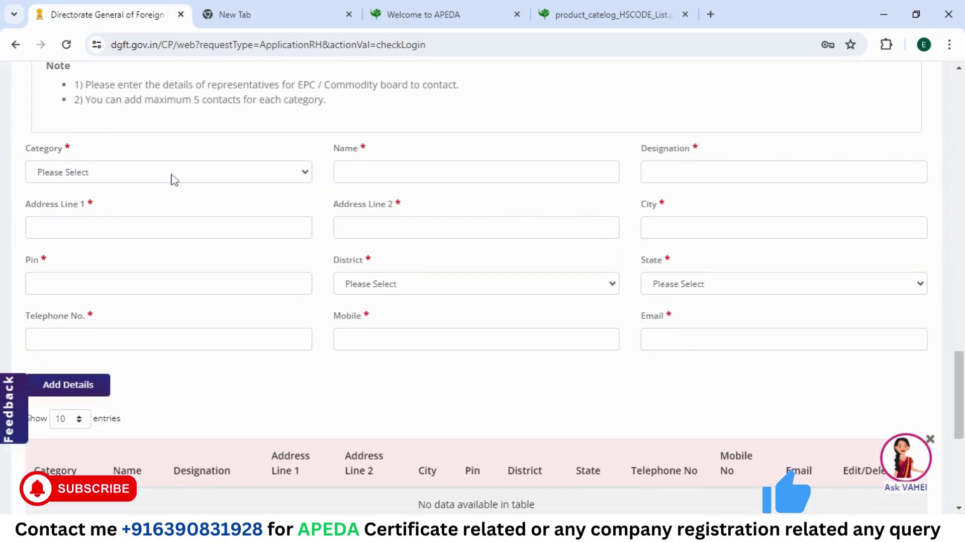
pyautogui.click(174, 179)
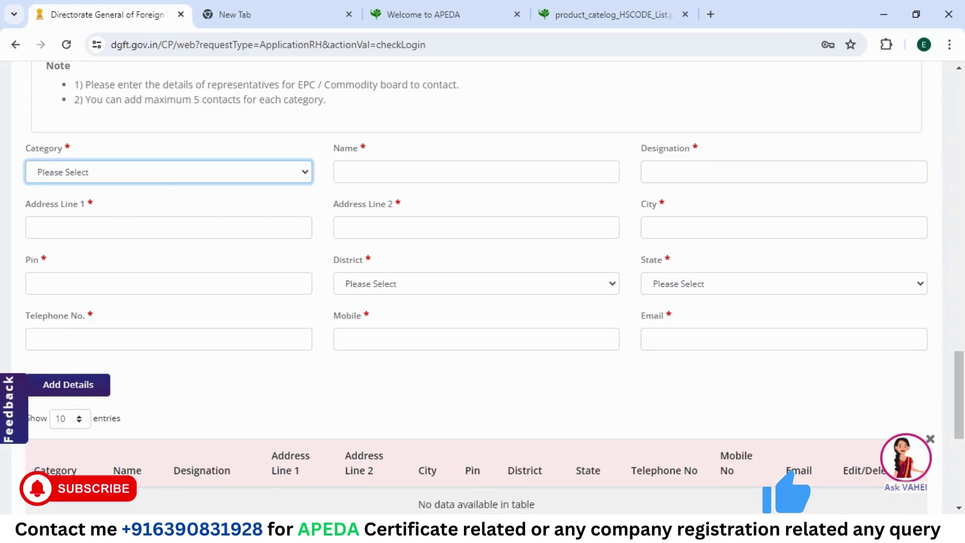
pyautogui.press('Down')
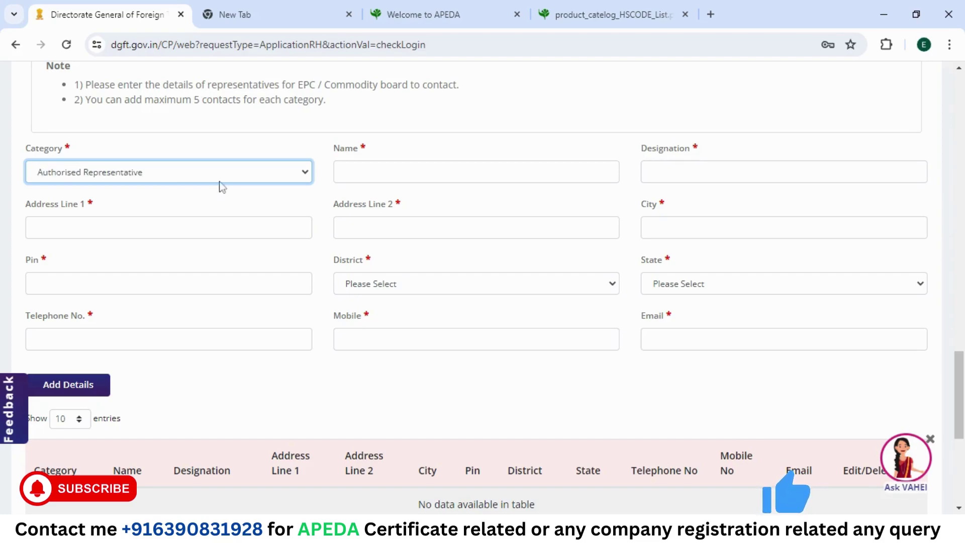
pyautogui.press('Tab')
pyautogui.press('Tab')
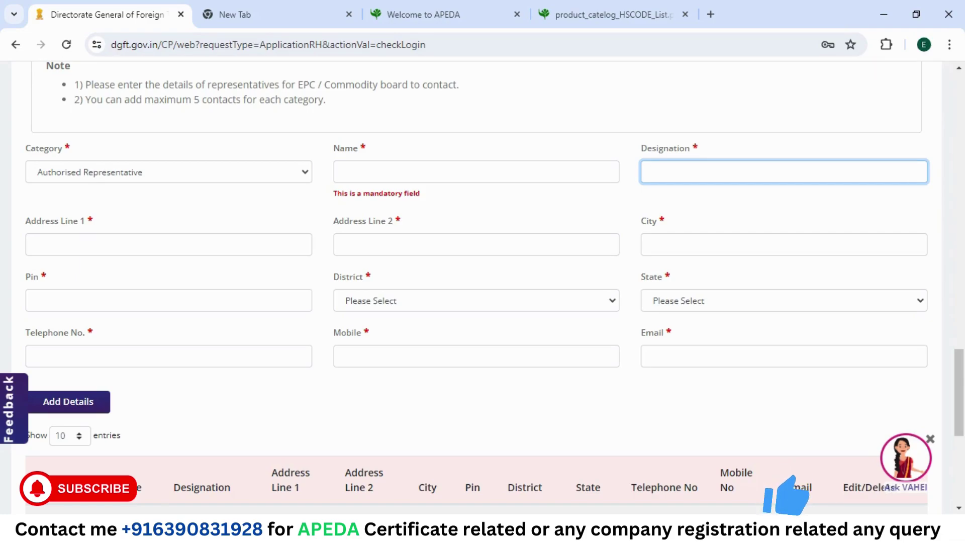
pyautogui.scroll(-2, 714, 339)
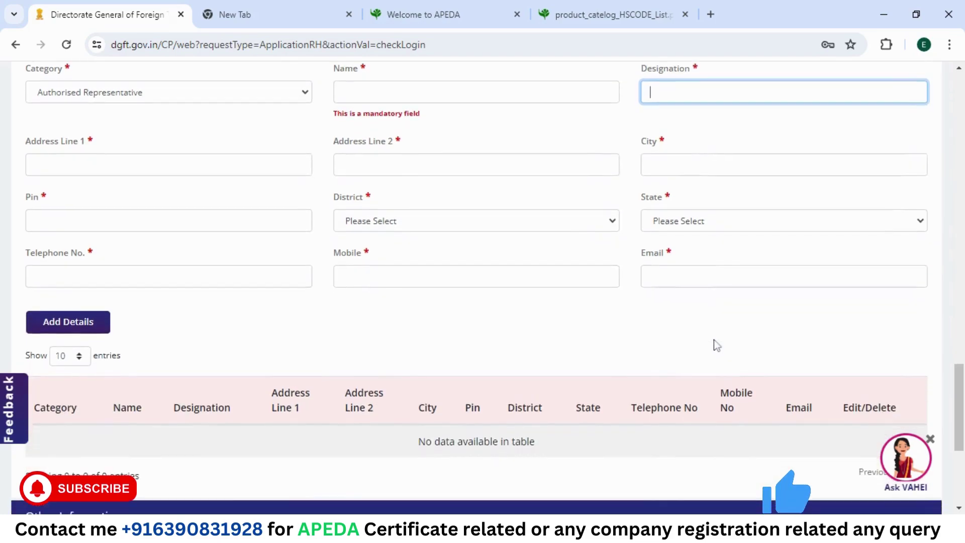
pyautogui.click(37, 321)
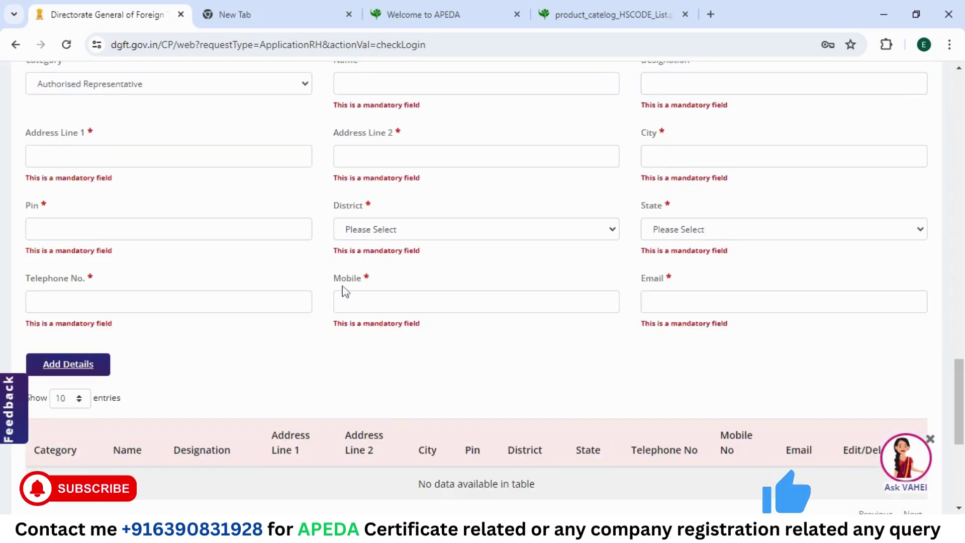
# Step: Expand the Other Information section and scroll through its export countries, profile and website fields
pyautogui.scroll(-4, 345, 292)
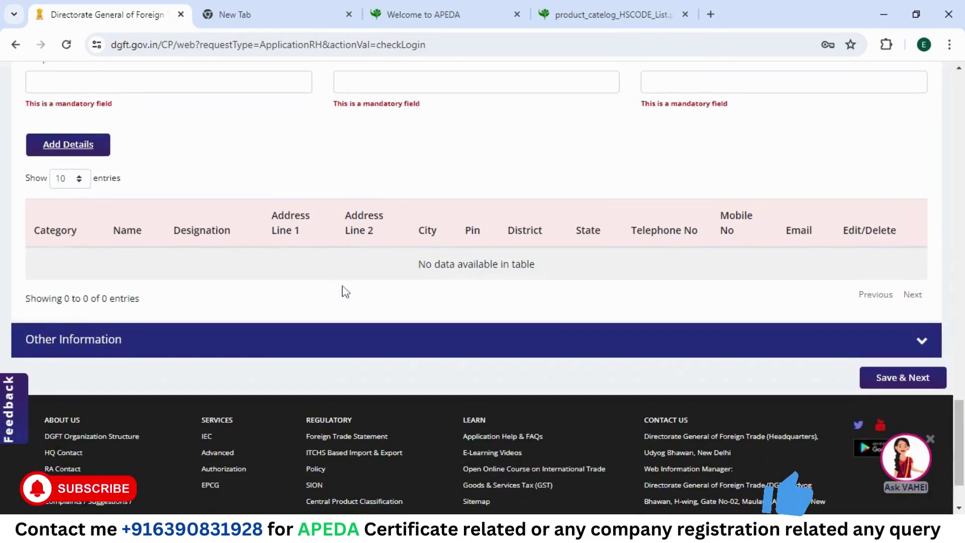
pyautogui.click(254, 355)
pyautogui.scroll(10, 408, 154)
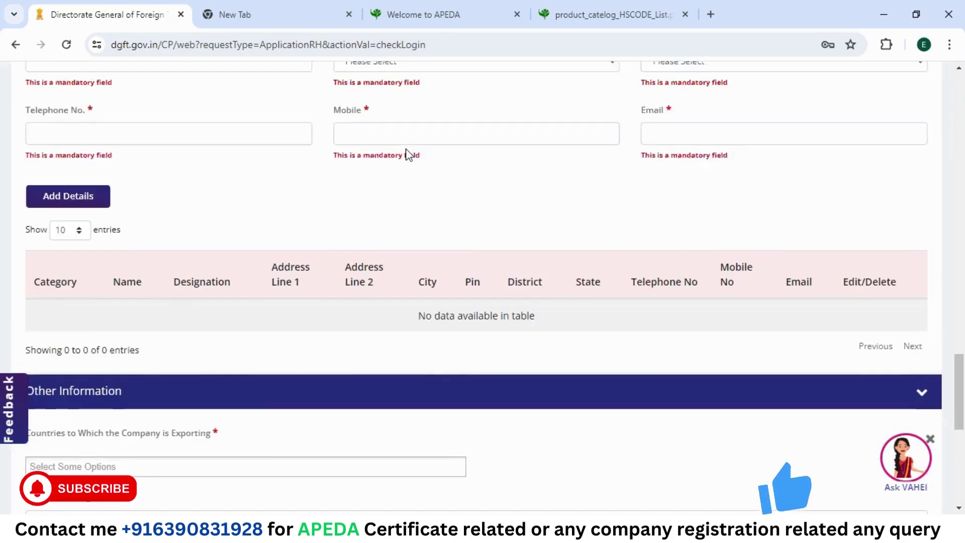
pyautogui.scroll(-4, 409, 155)
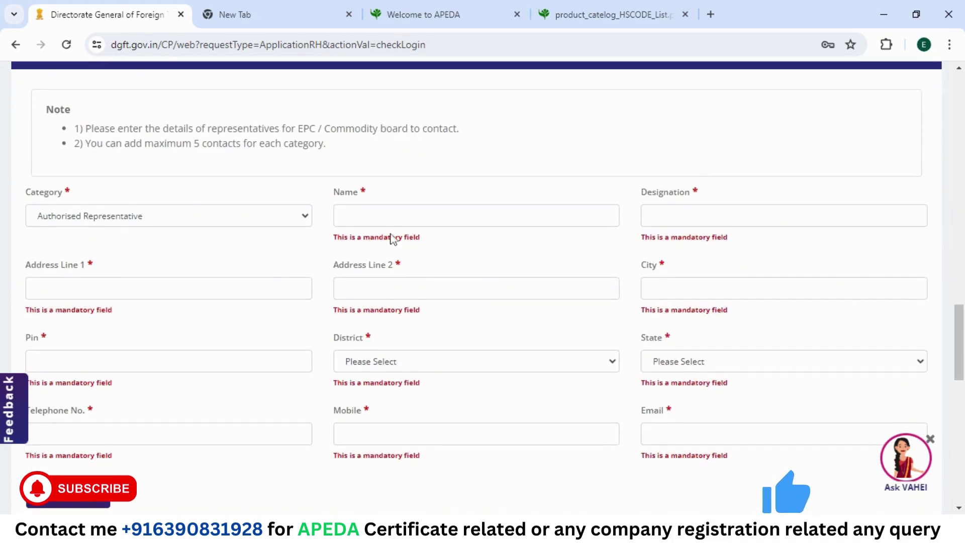
pyautogui.scroll(-6, 392, 240)
pyautogui.scroll(-3, 391, 234)
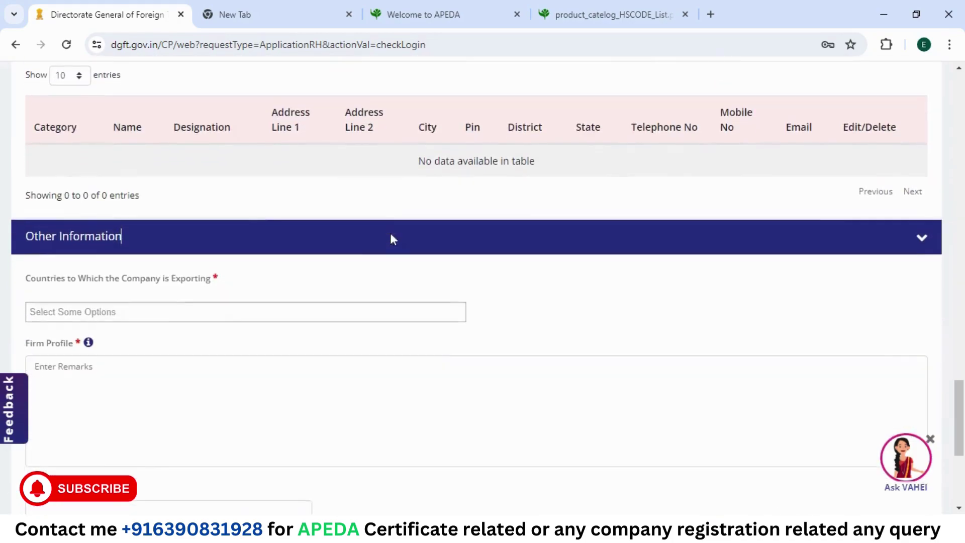
pyautogui.scroll(-2, 205, 317)
pyautogui.scroll(-2, 205, 315)
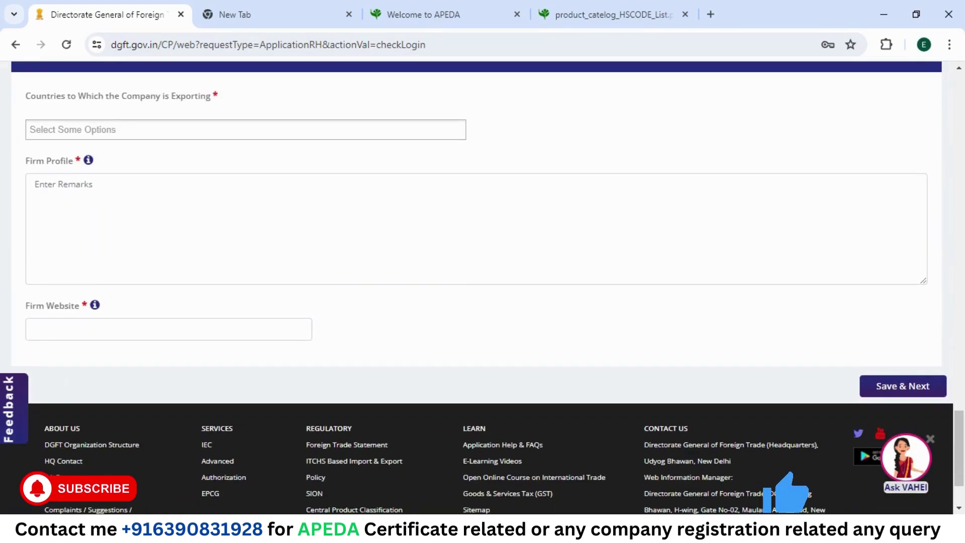
pyautogui.scroll(2, 205, 316)
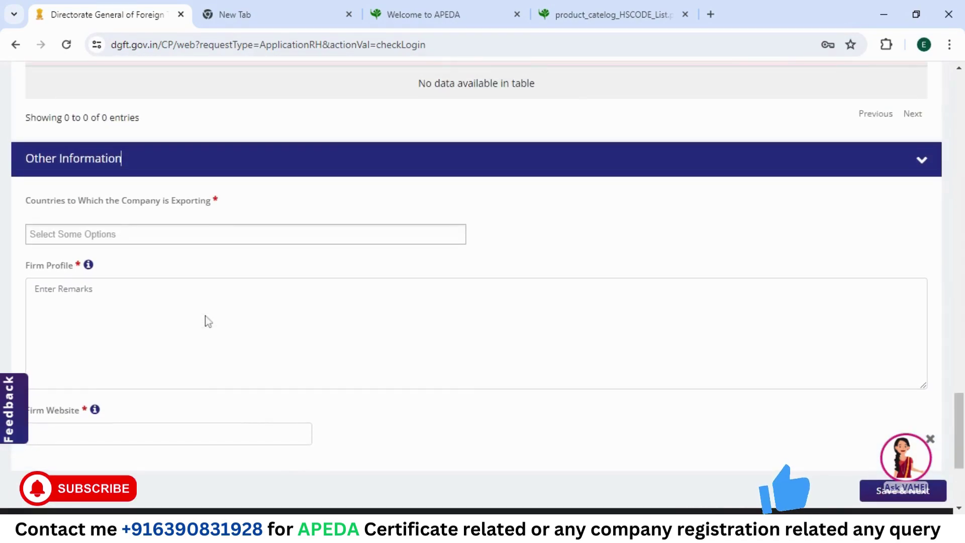
# Step: Filter the exporting-countries list with 'AL' and choose ALL GCA COUNTRIES
pyautogui.click(169, 230)
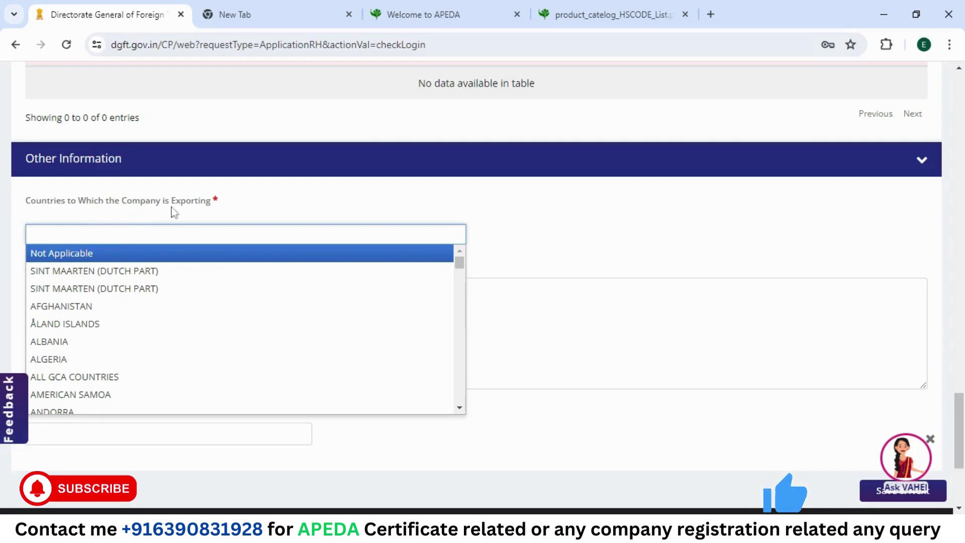
pyautogui.click(473, 213)
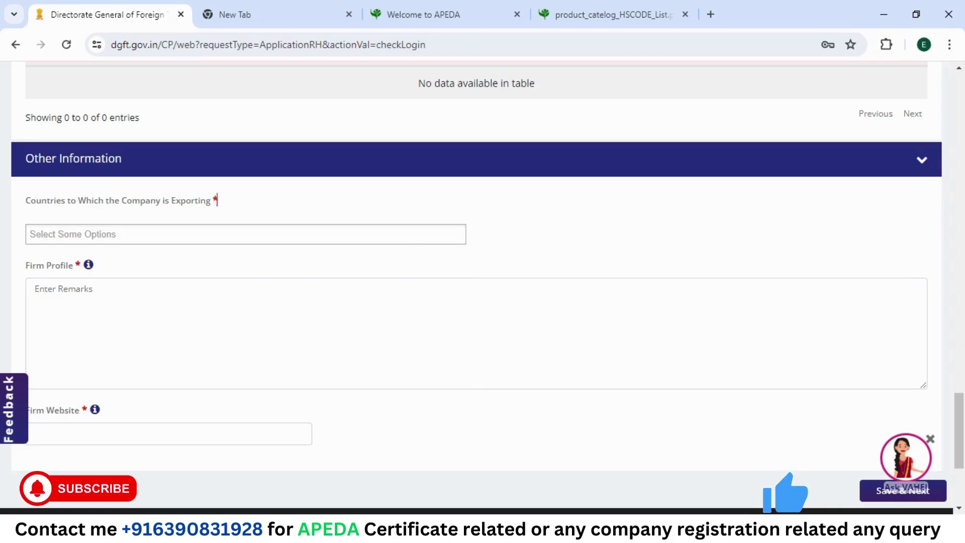
pyautogui.click(211, 234)
pyautogui.scroll(-5, 262, 367)
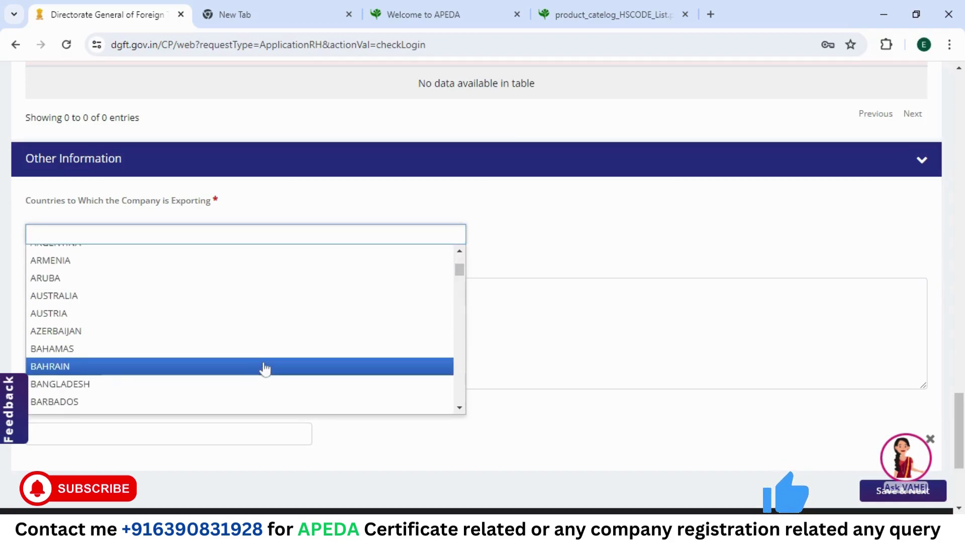
pyautogui.scroll(5, 265, 368)
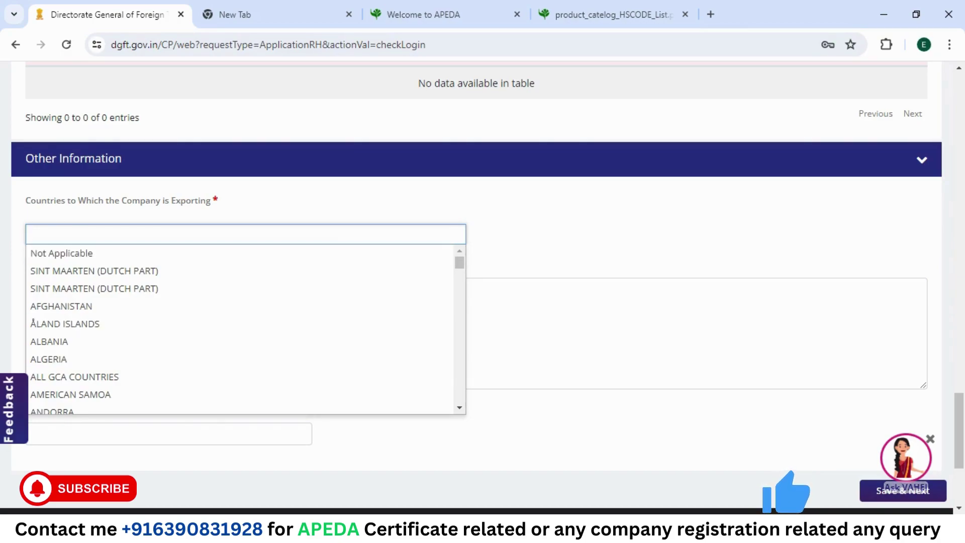
pyautogui.write('AL')
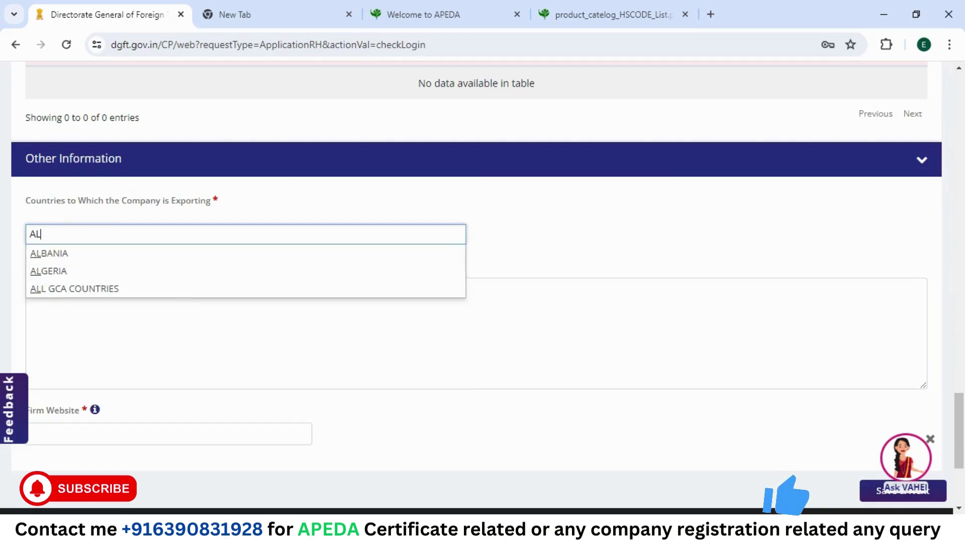
pyautogui.click(171, 288)
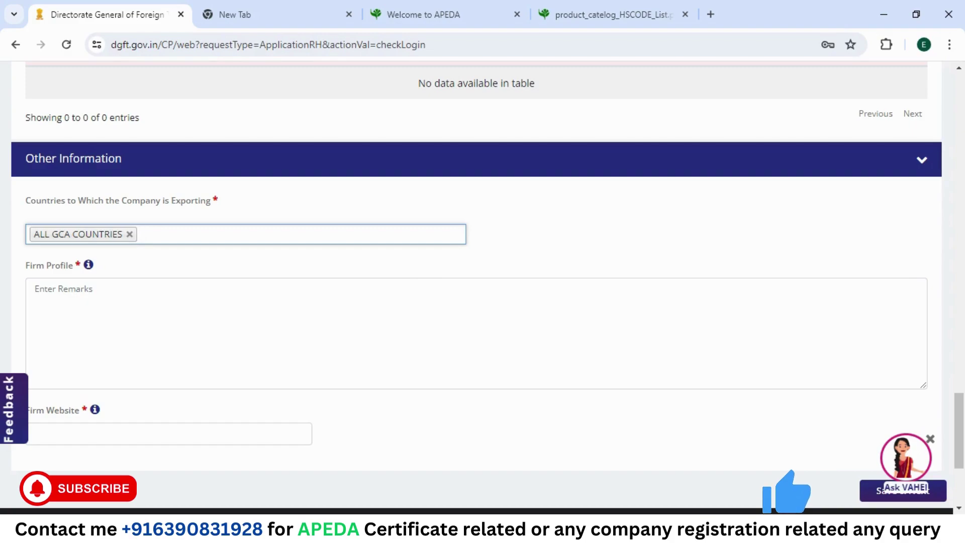
pyautogui.scroll(-1, 481, 287)
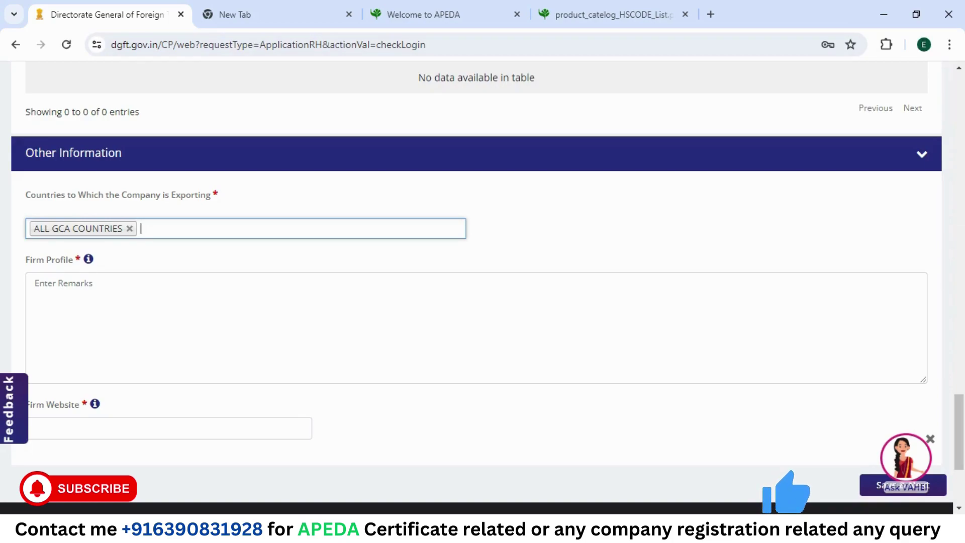
# Step: Describe the firm's fruit and vegetable exports in Firm Profile and enter N/A as Firm Website
pyautogui.click(34, 283)
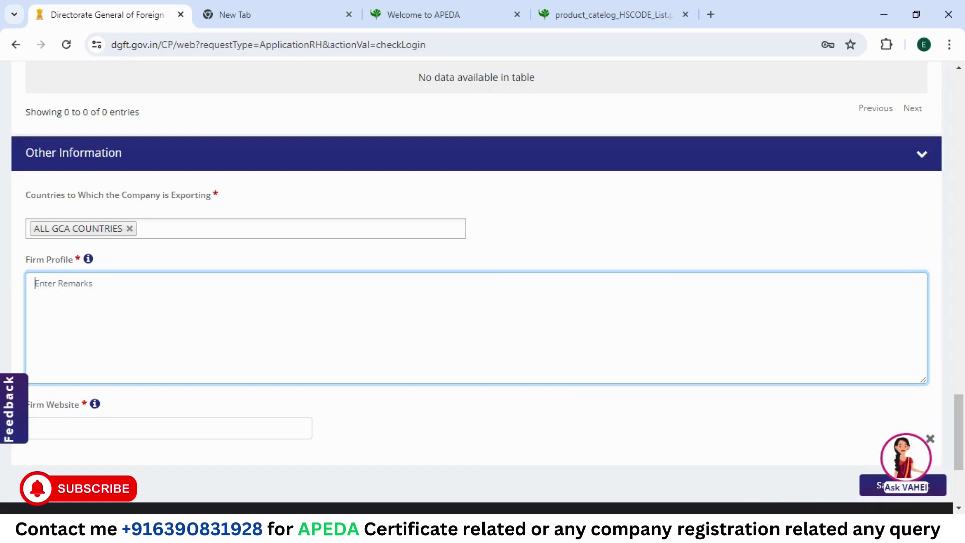
pyautogui.write('E')
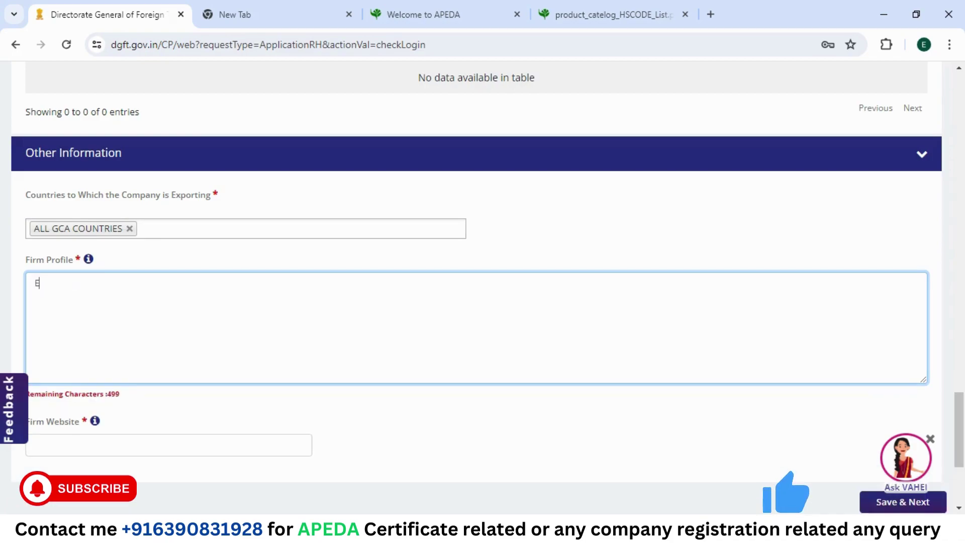
pyautogui.write('XPORTIN')
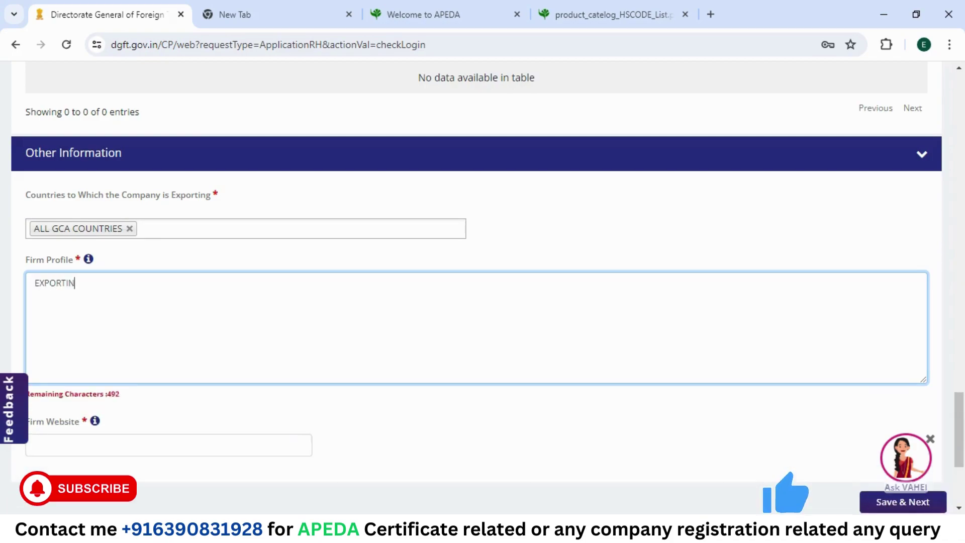
pyautogui.write('G OF ')
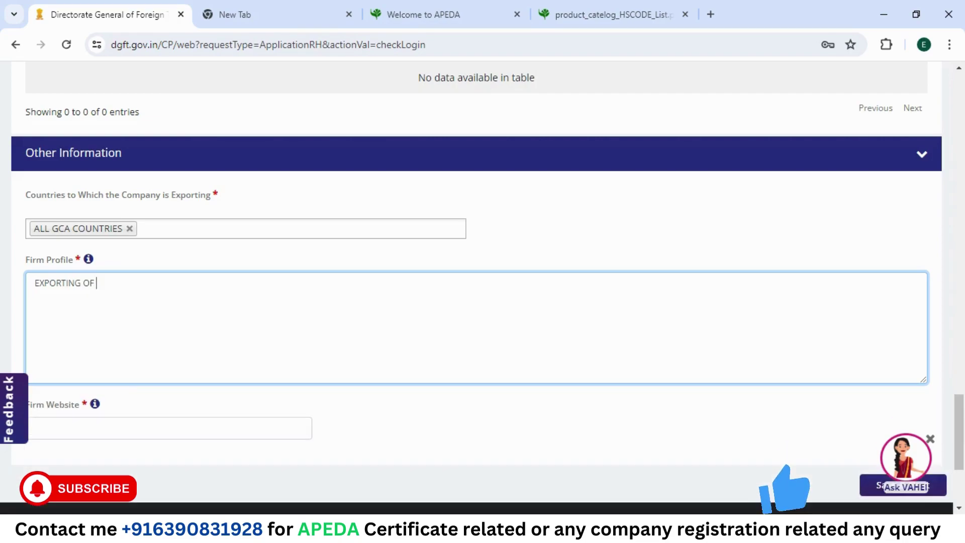
pyautogui.write('ALL')
pyautogui.press('BackSpace')
pyautogui.press('BackSpace')
pyautogui.press('BackSpace')
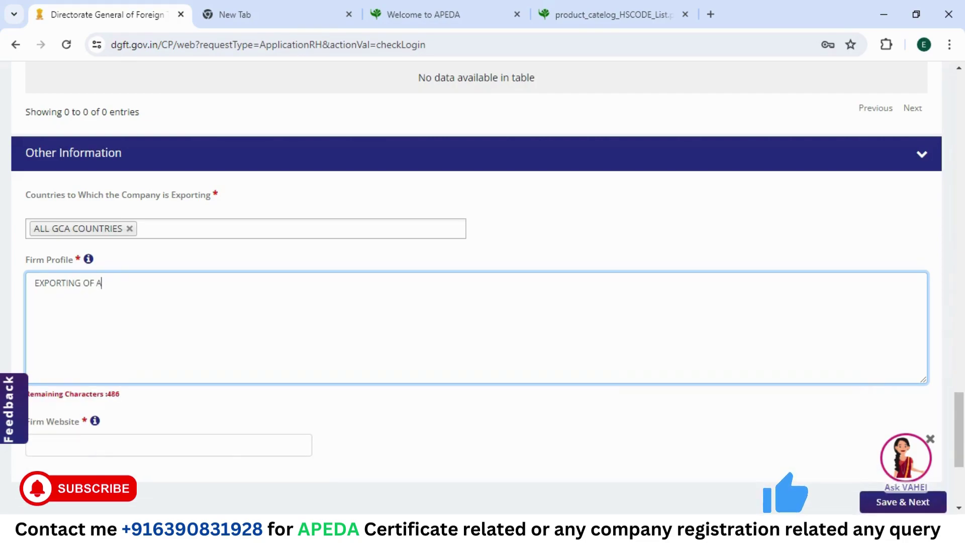
pyautogui.write('FRES')
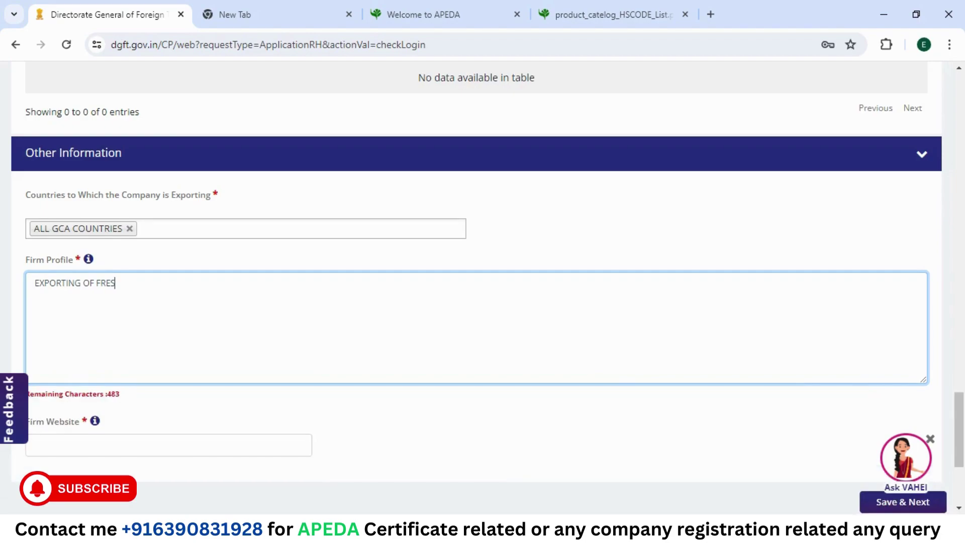
pyautogui.write('H FRUIT')
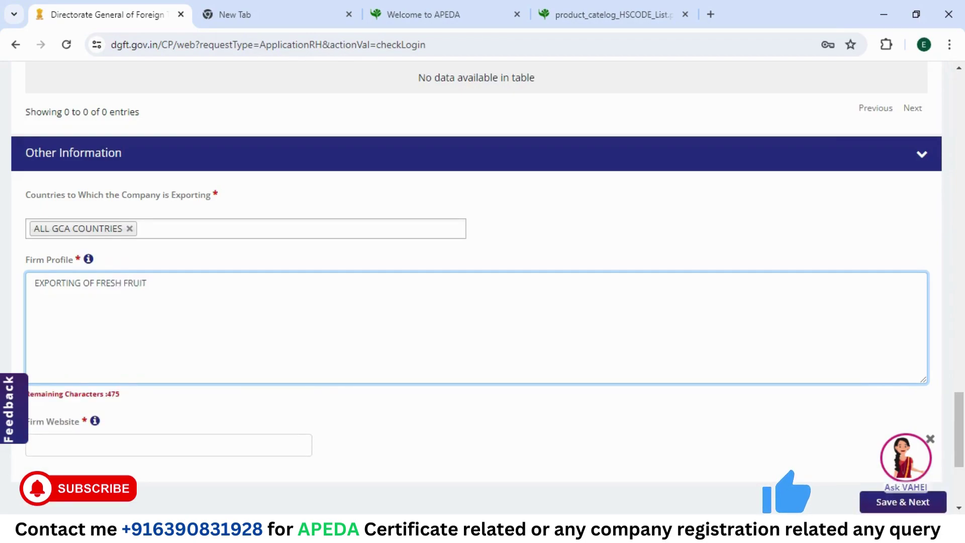
pyautogui.press('BackSpace')
pyautogui.write('S AND VE')
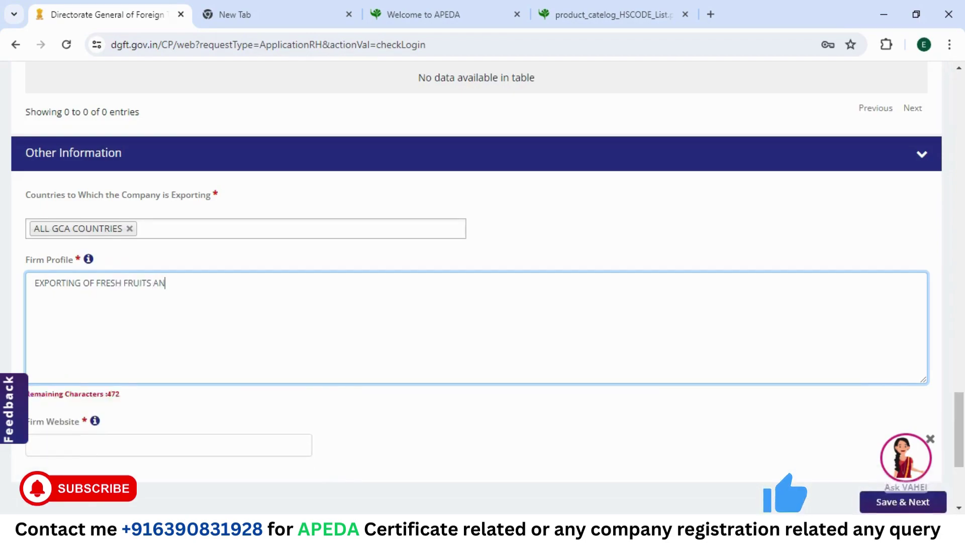
pyautogui.write('GTABLES')
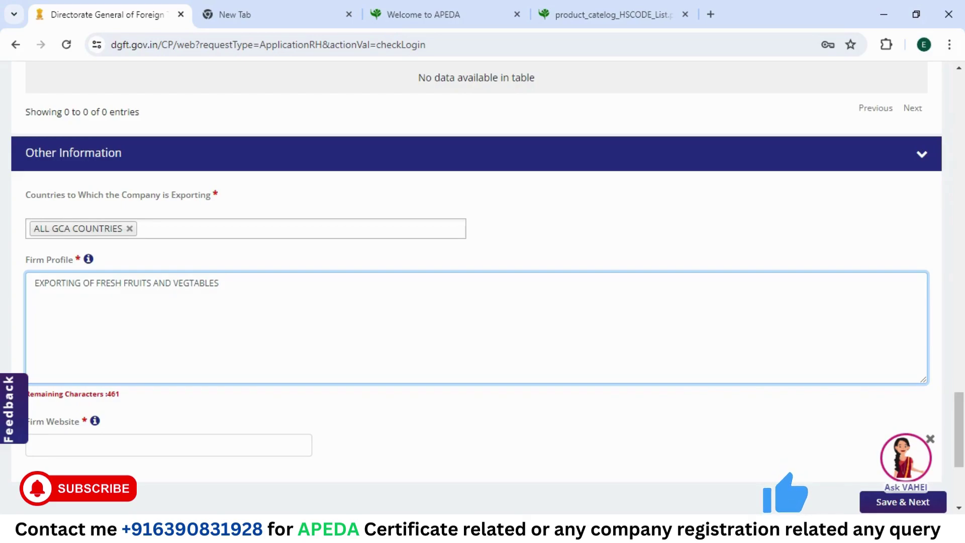
pyautogui.scroll(-3, 482, 287)
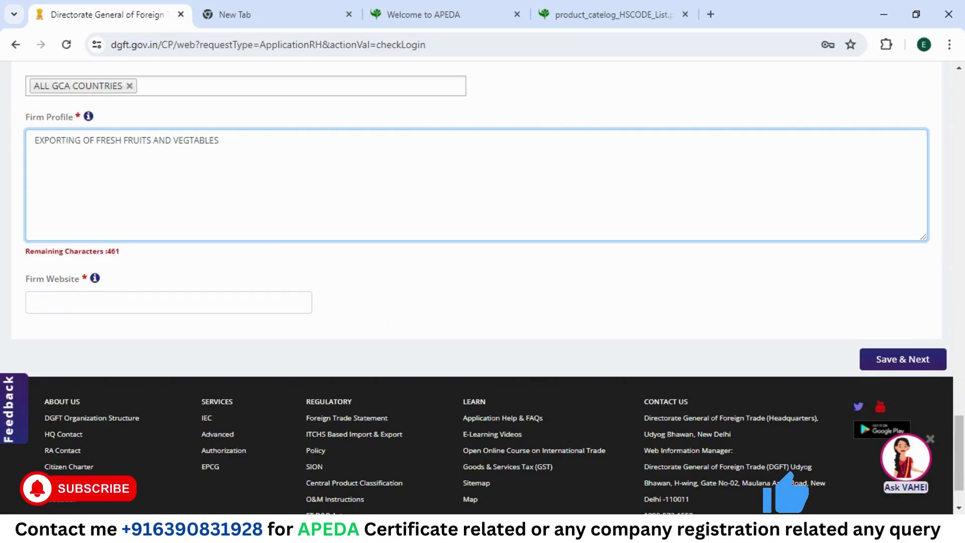
pyautogui.click(151, 302)
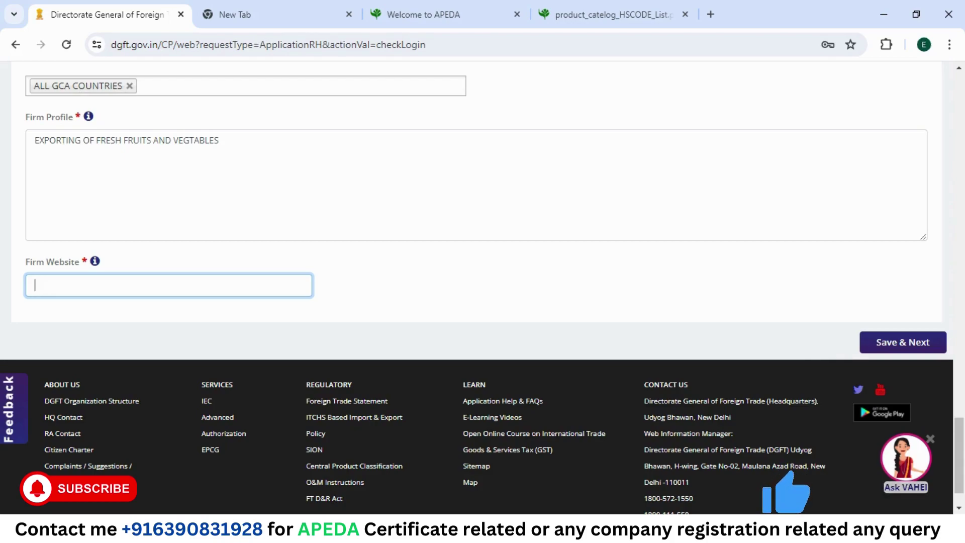
pyautogui.write('N/A')
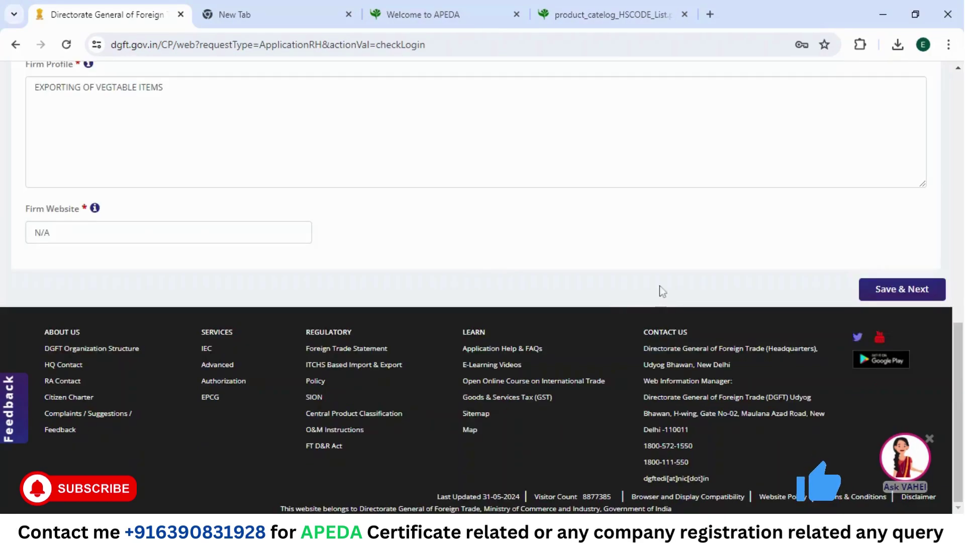
# Step: Save the RCMC details as a draft and proceed to the TDS step, leaving deduction at No
pyautogui.click(895, 294)
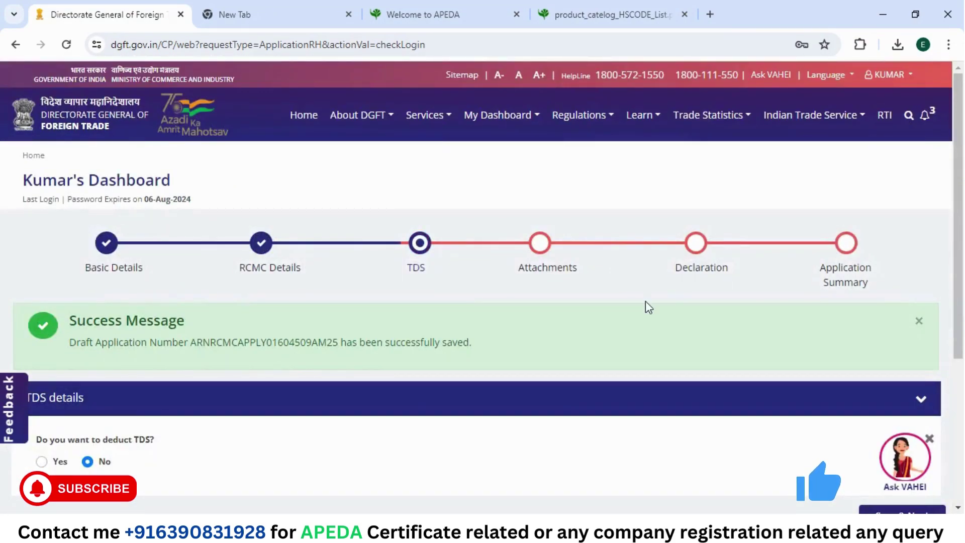
pyautogui.scroll(-3, 427, 257)
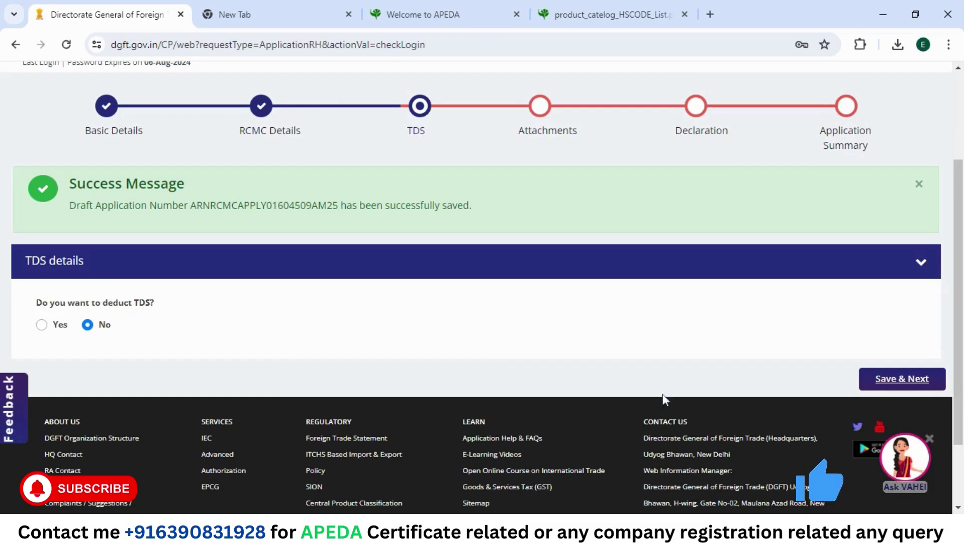
# Step: Save the TDS choice and move on to the Attachments step
pyautogui.click(902, 380)
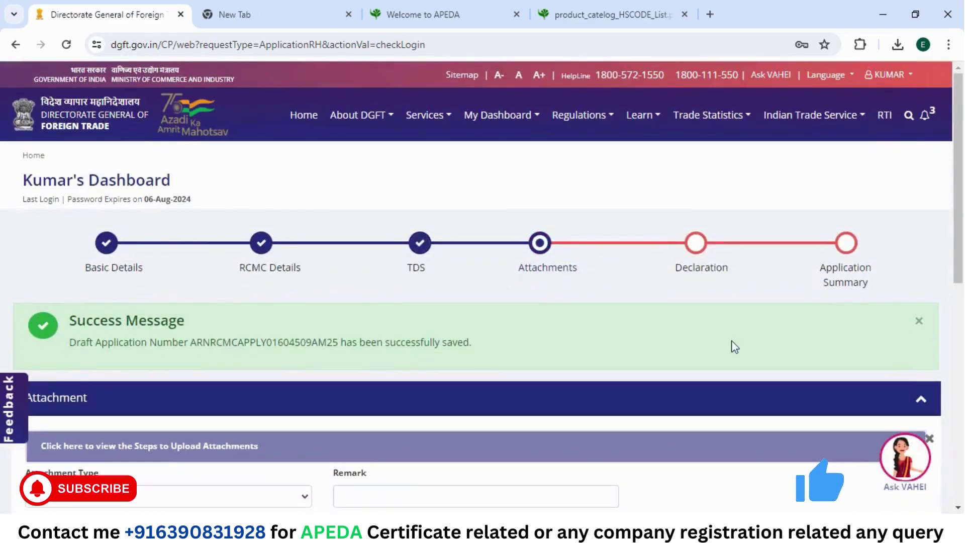
pyautogui.scroll(-5, 437, 333)
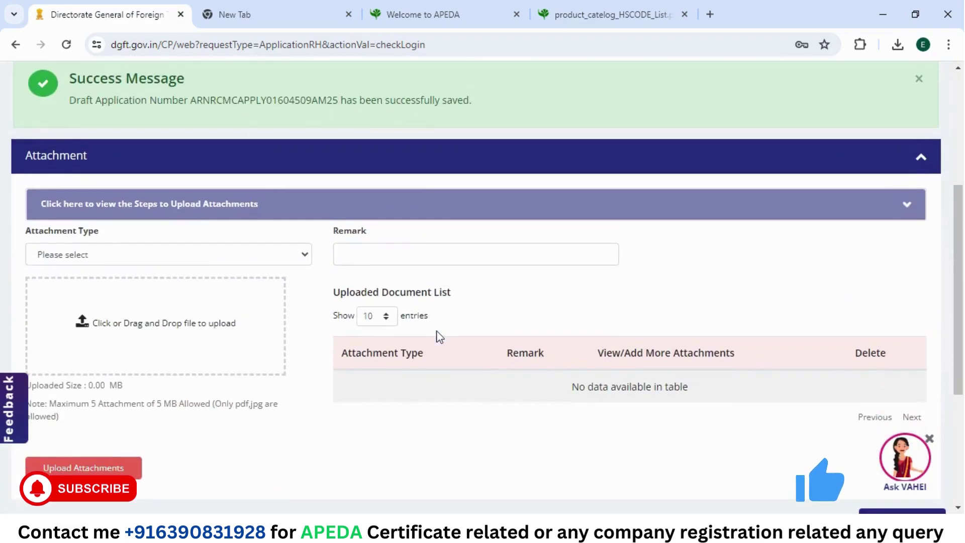
pyautogui.scroll(5, 437, 337)
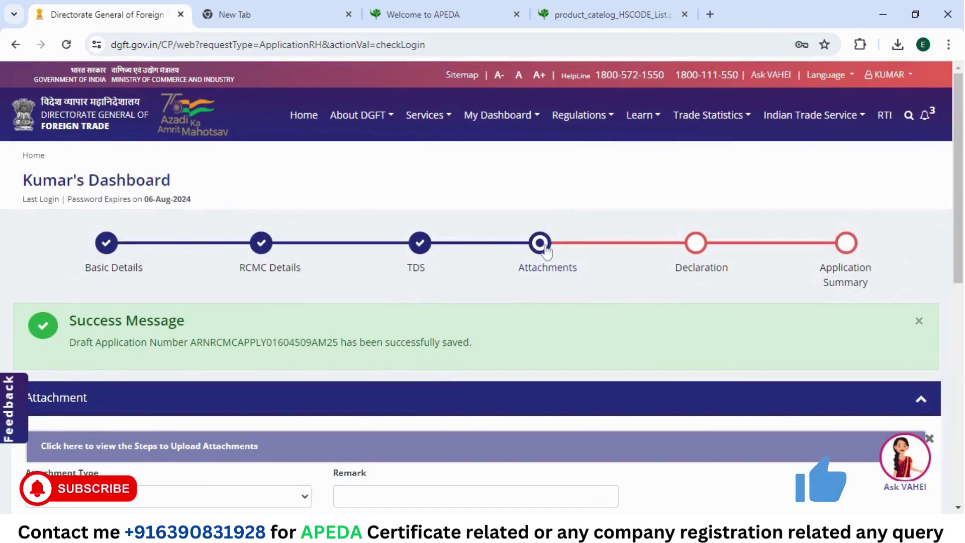
pyautogui.scroll(-7, 447, 279)
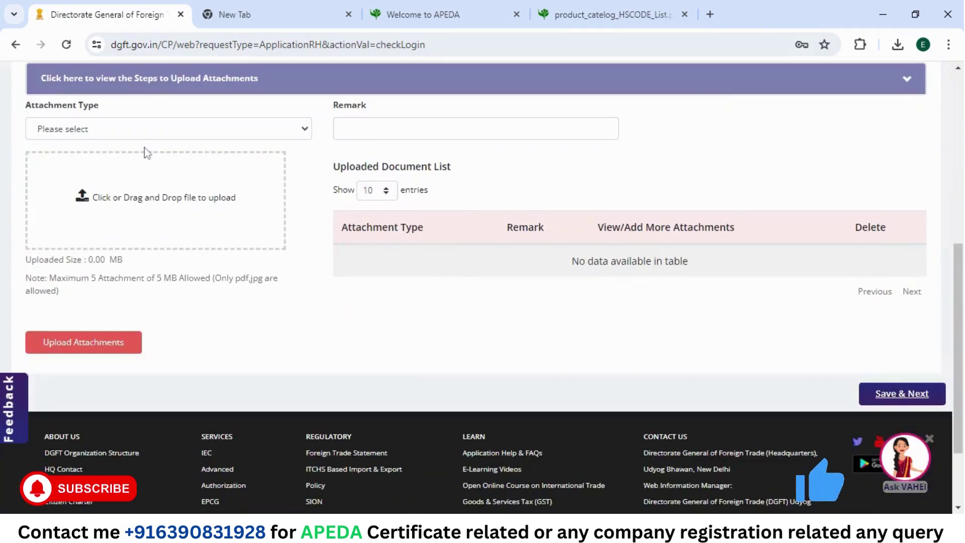
# Step: Choose RCMC Supporting Document as attachment type with remark 'Self attested documents'
pyautogui.click(99, 129)
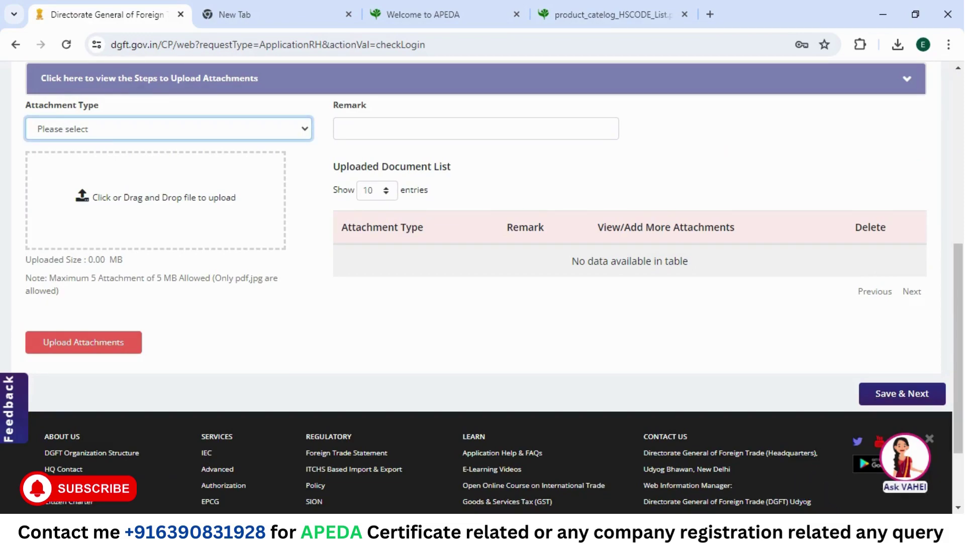
pyautogui.click(99, 162)
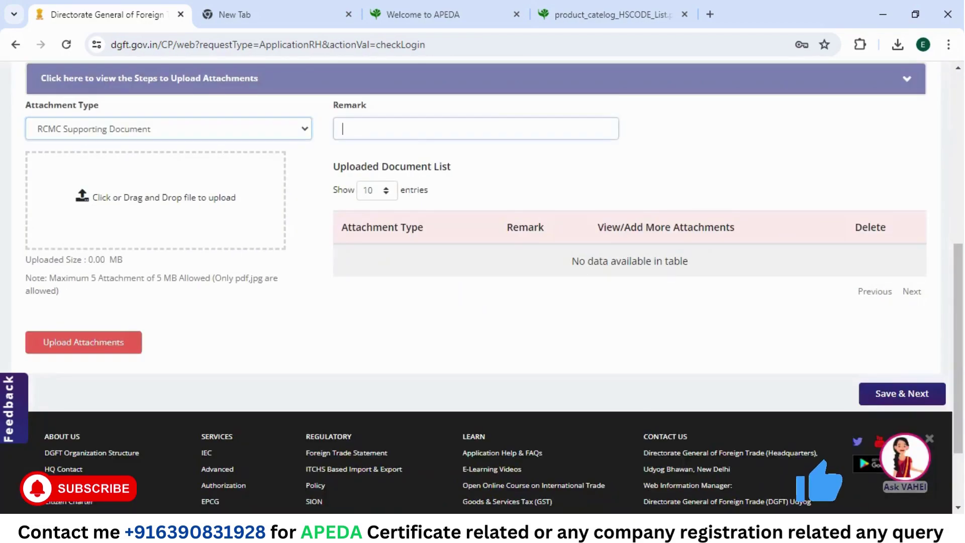
pyautogui.click(339, 129)
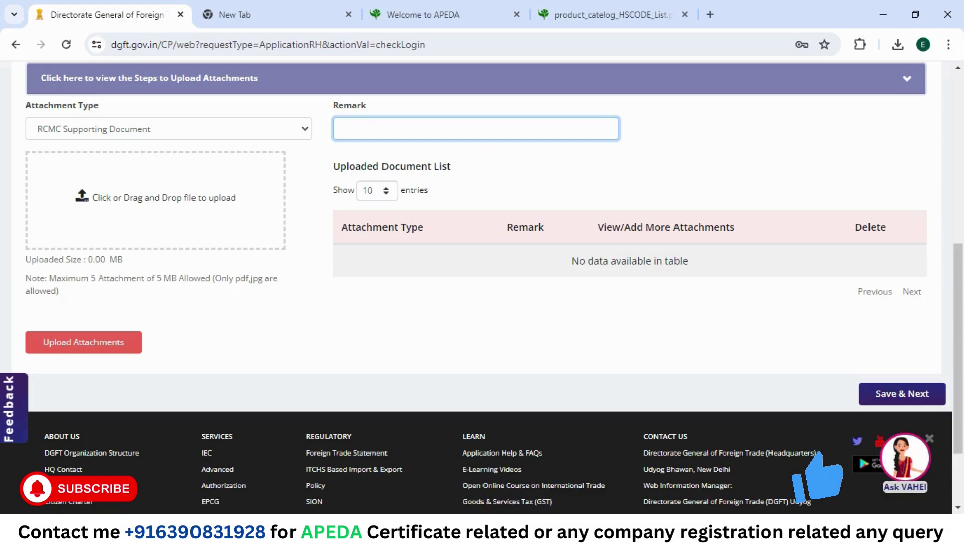
pyautogui.click(403, 151)
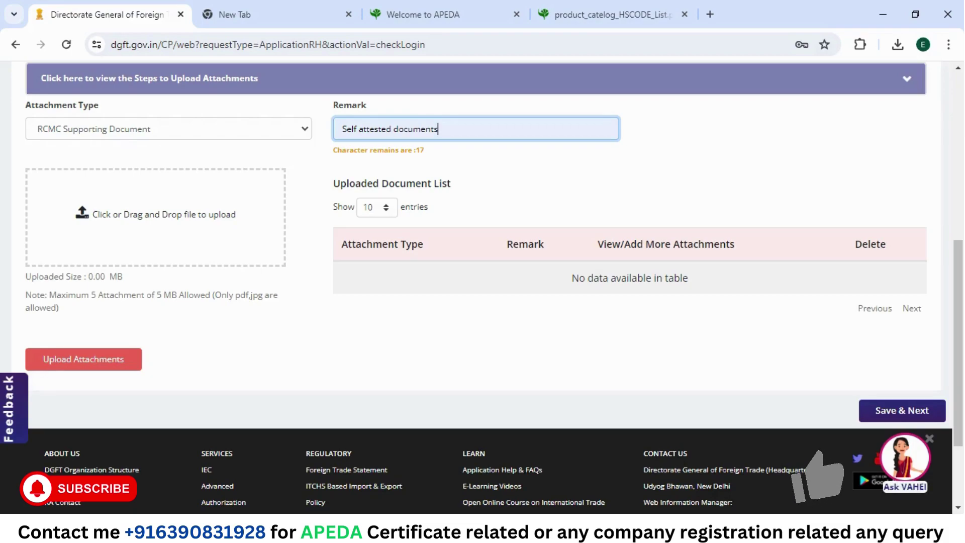
# Step: Attach certificateOfIEC.pdf and Save & Next, bringing up the unuploaded-documents warning
pyautogui.click(143, 219)
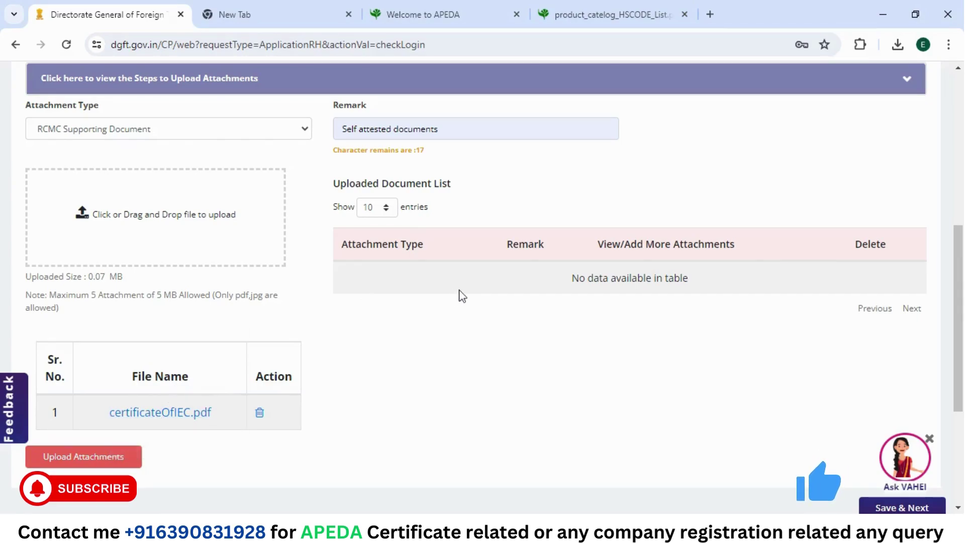
pyautogui.scroll(-2, 459, 295)
pyautogui.scroll(-3, 460, 296)
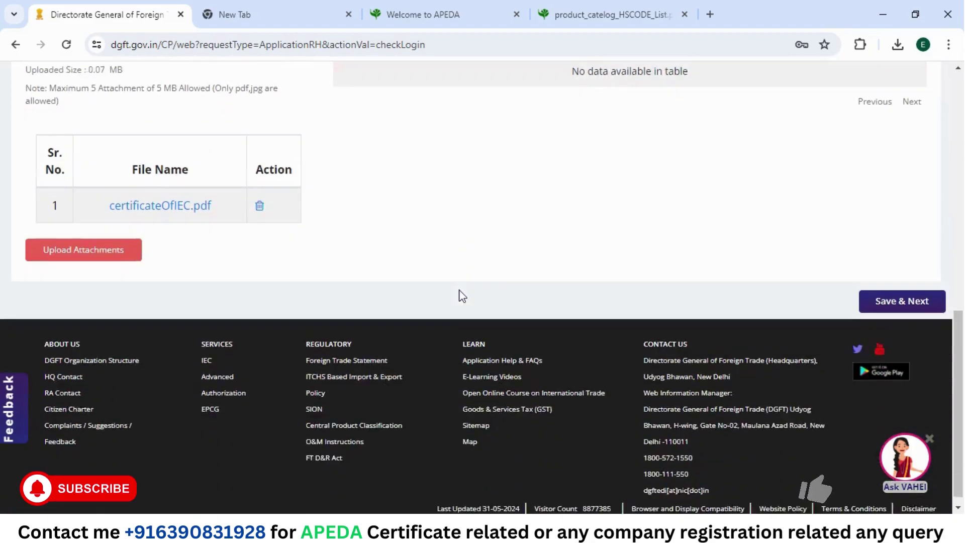
pyautogui.click(881, 290)
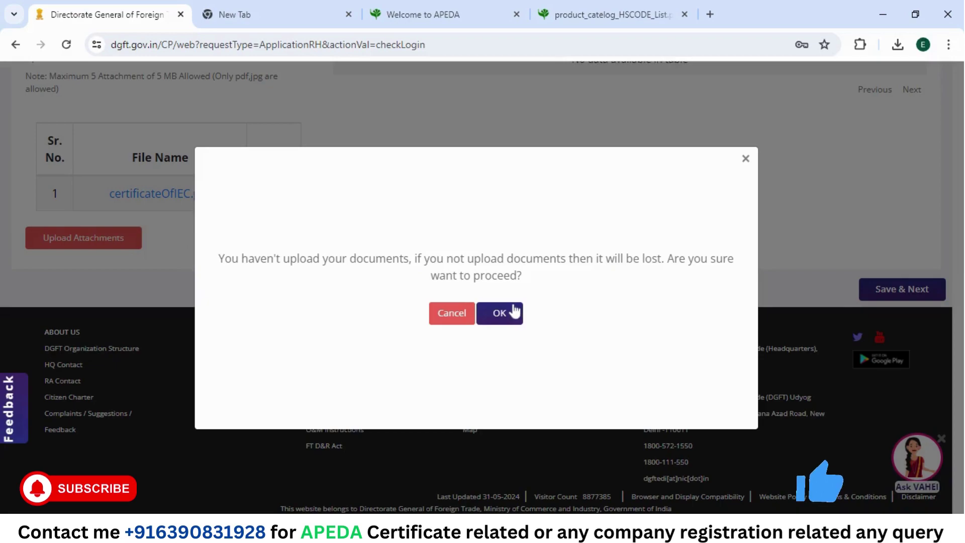
# Step: Confirm the warning, accept the declaration and undertaking, and enter MUMBAI as the place
pyautogui.click(500, 315)
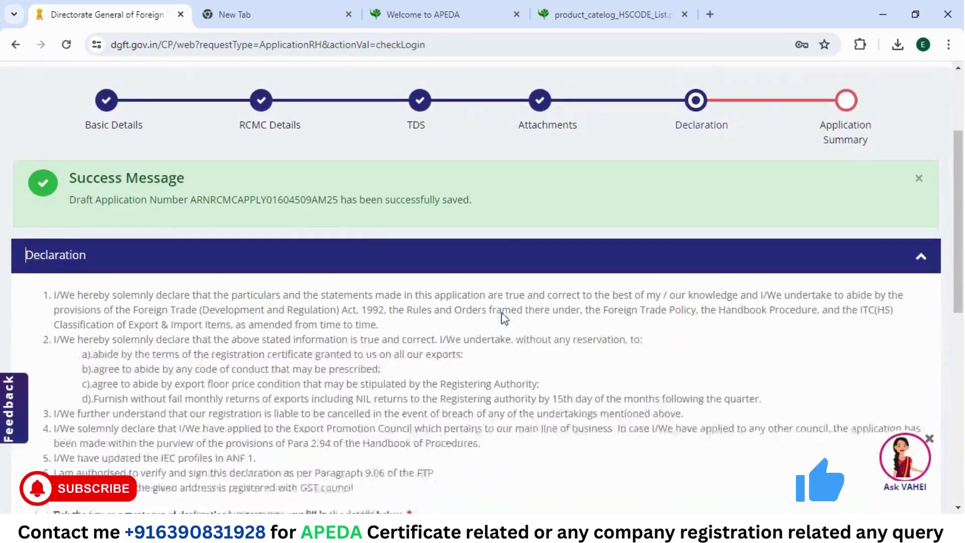
pyautogui.scroll(-2, 504, 318)
pyautogui.scroll(-3, 504, 318)
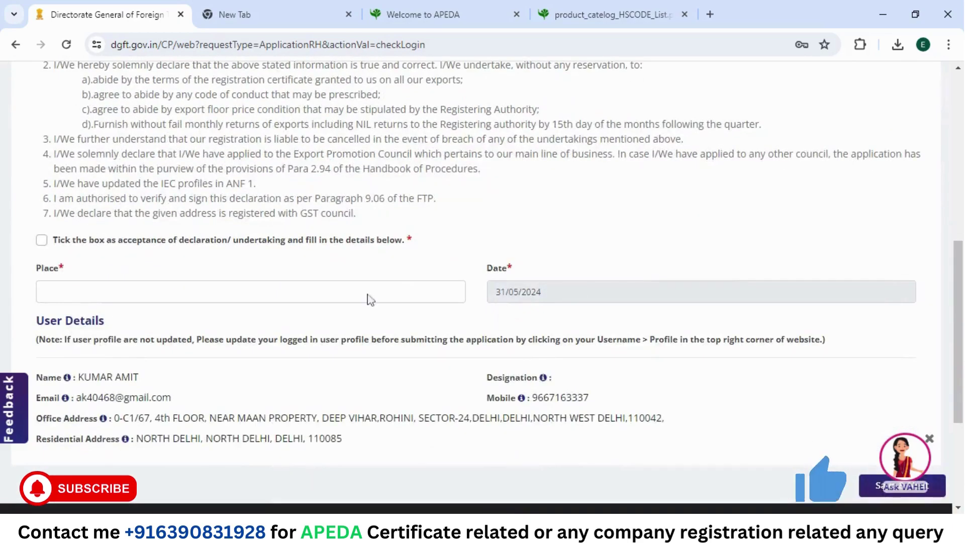
pyautogui.click(42, 240)
pyautogui.click(46, 291)
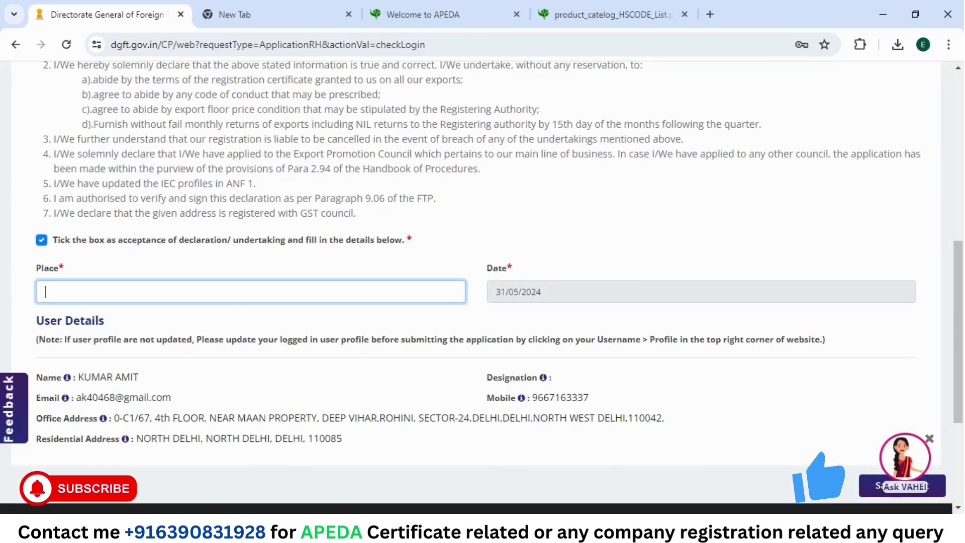
pyautogui.write('MUMBAI')
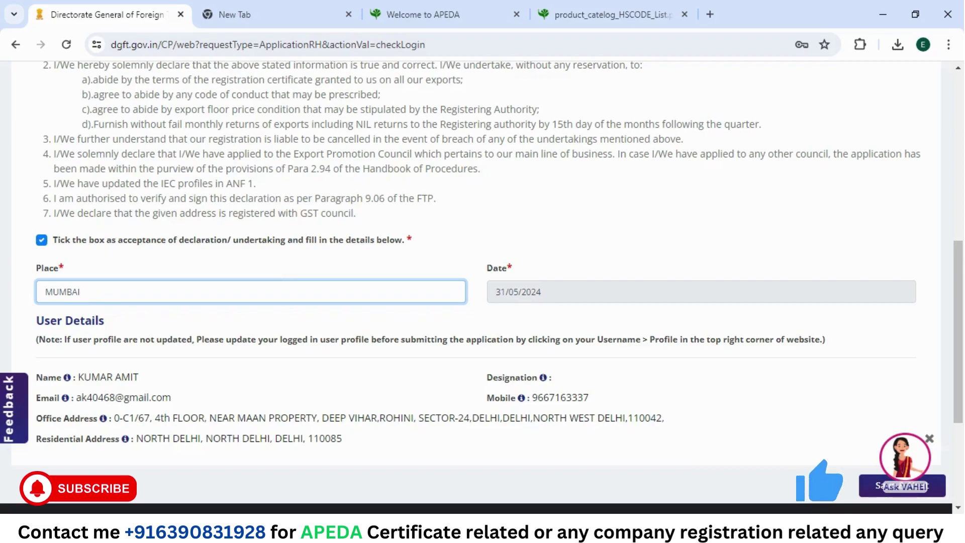
pyautogui.scroll(-2, 280, 274)
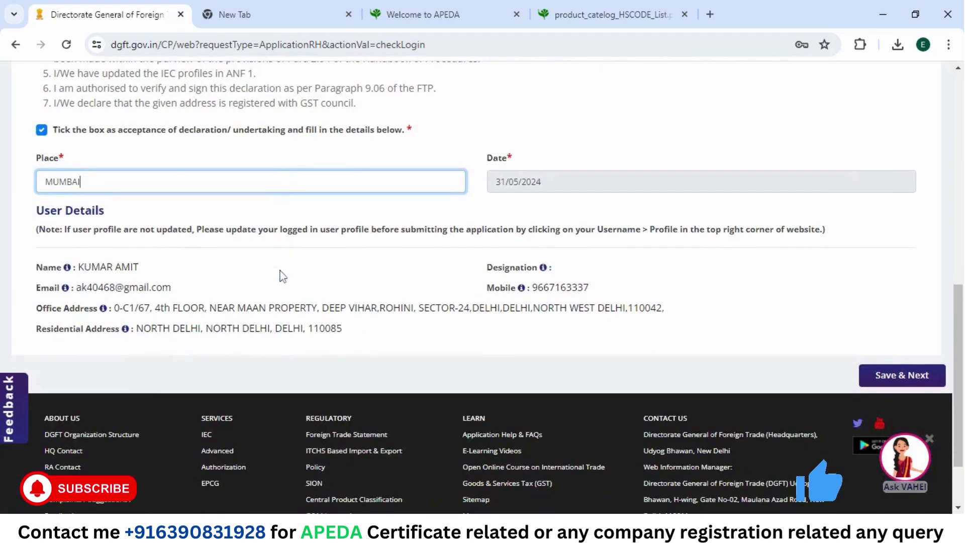
# Step: Submit the declaration, then after the empty-Designation error go to the user's Profile page
pyautogui.click(899, 377)
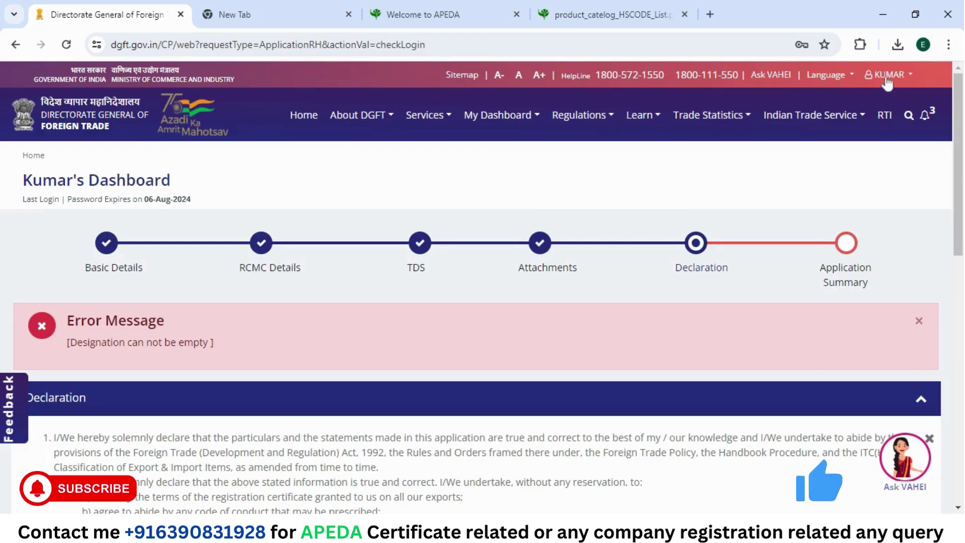
pyautogui.click(888, 82)
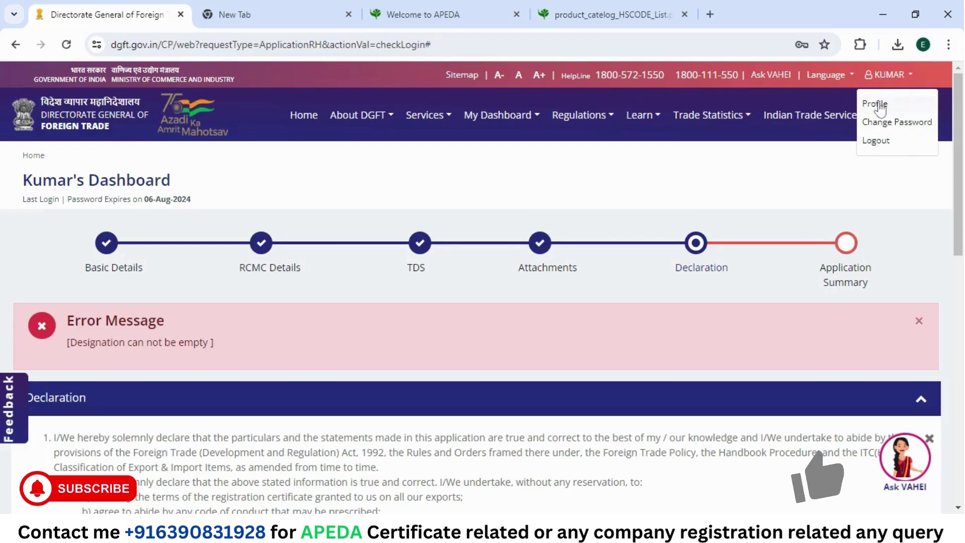
pyautogui.click(877, 103)
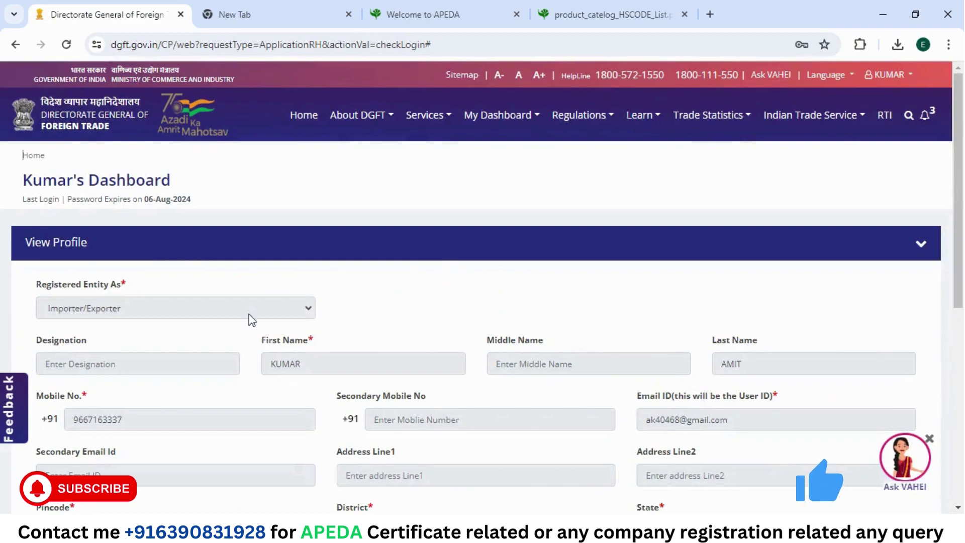
pyautogui.scroll(-5, 253, 317)
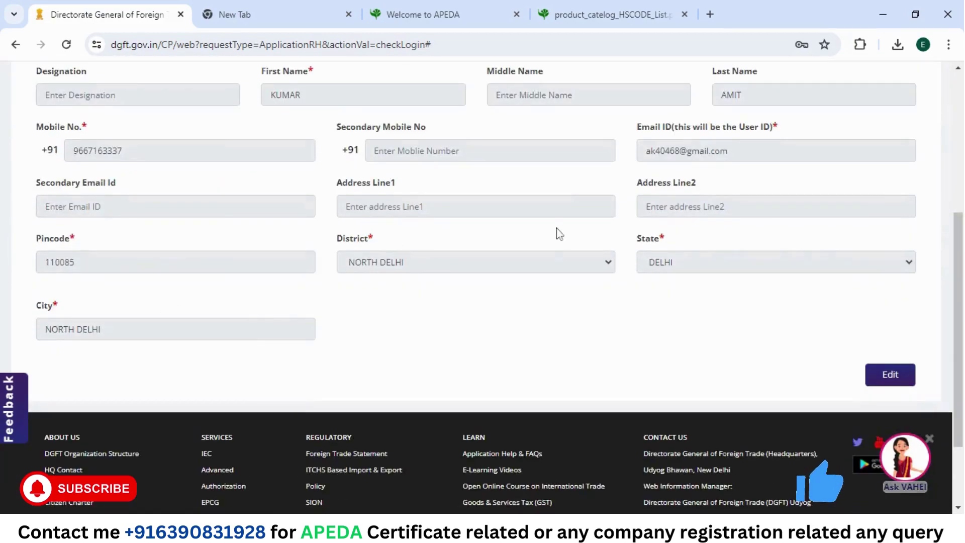
# Step: Edit the profile, enter Designation PROPRIETOR, and save it
pyautogui.click(883, 378)
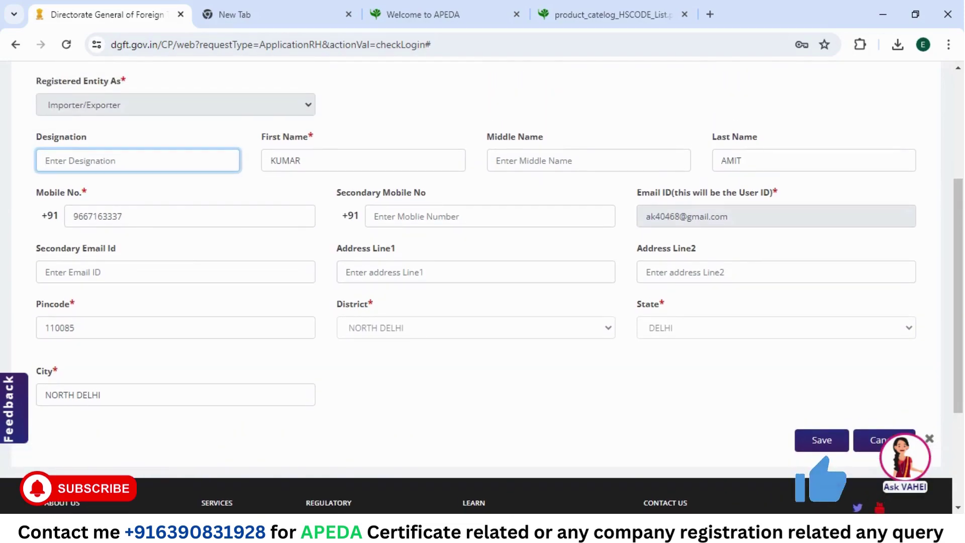
pyautogui.write('PRO')
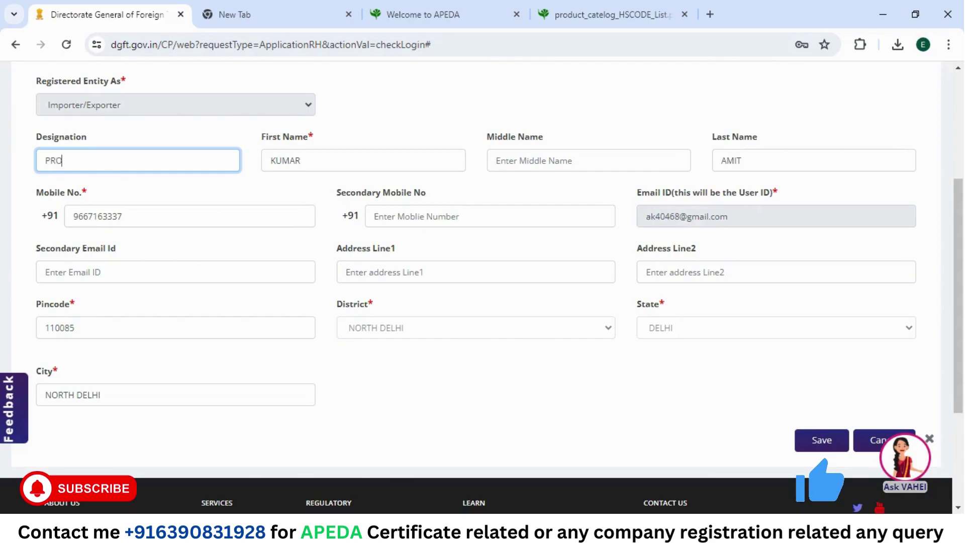
pyautogui.write('PRI')
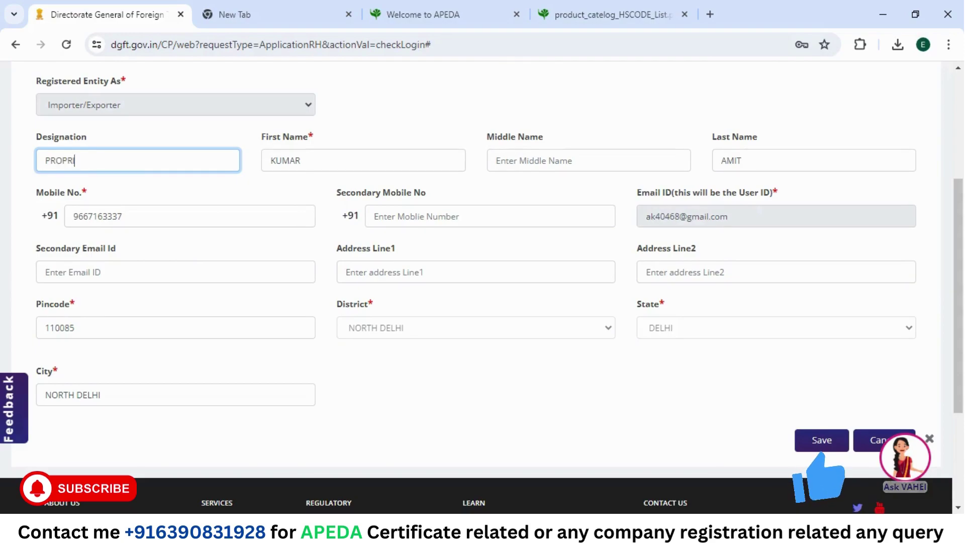
pyautogui.write('TOR')
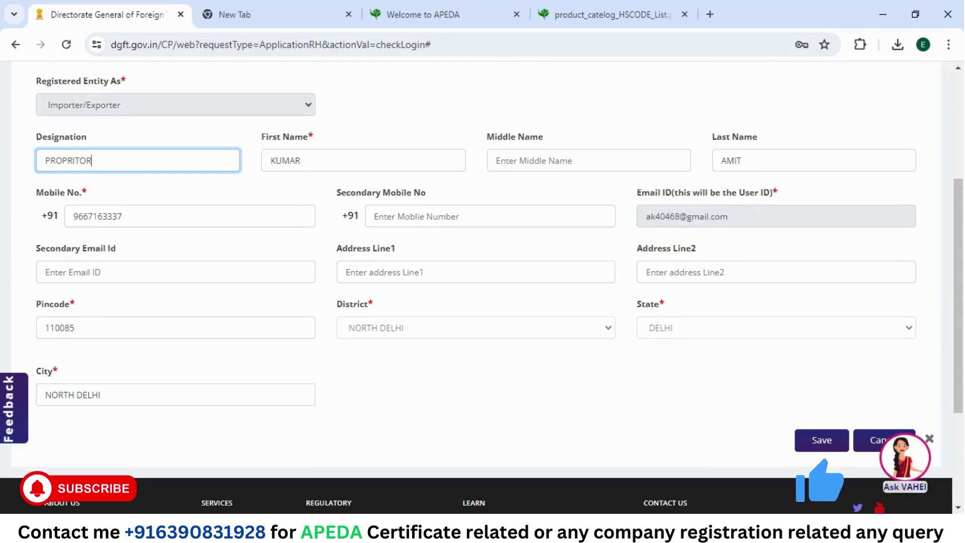
pyautogui.press('BackSpace')
pyautogui.press('BackSpace')
pyautogui.press('BackSpace')
pyautogui.write('ETOR')
pyautogui.click(189, 193)
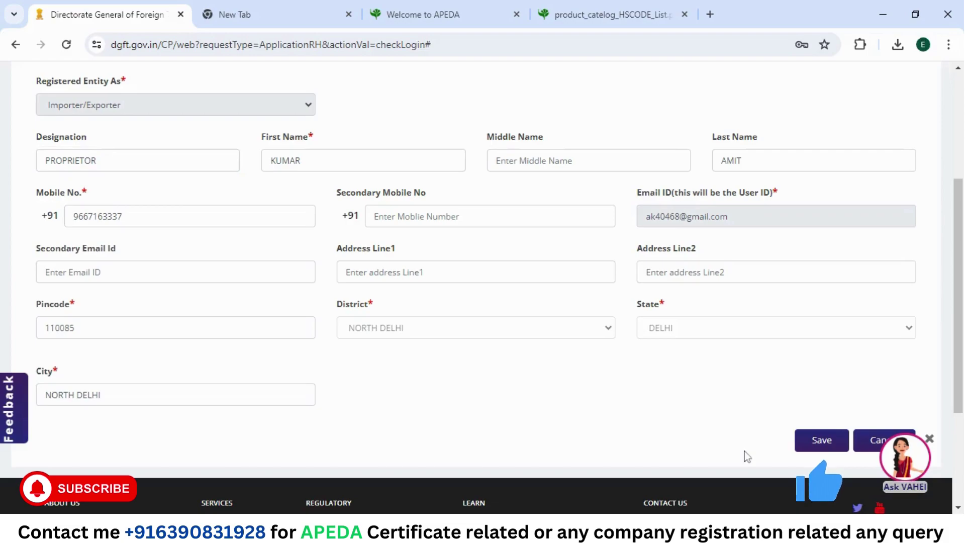
pyautogui.click(822, 440)
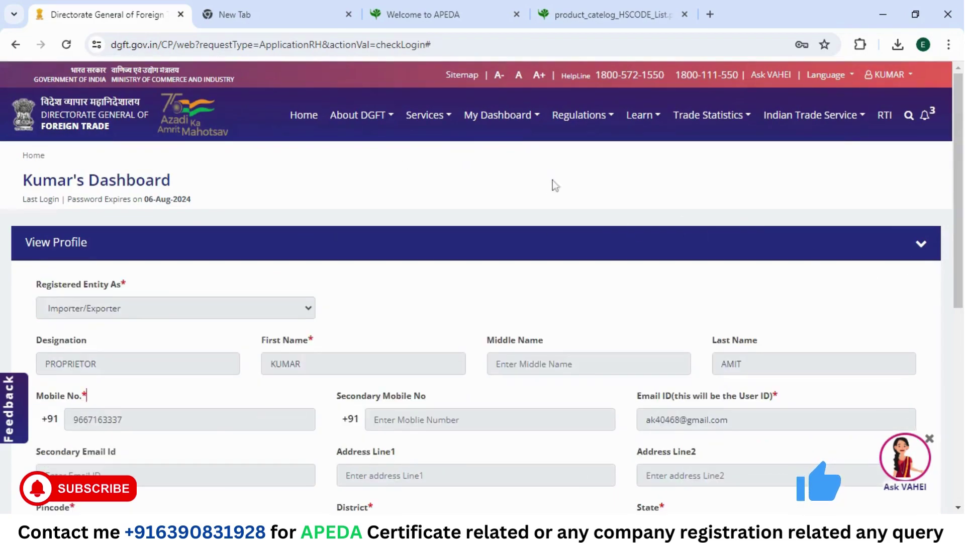
# Step: Return to the dashboard and reopen the saved RCMC draft application
pyautogui.click(304, 118)
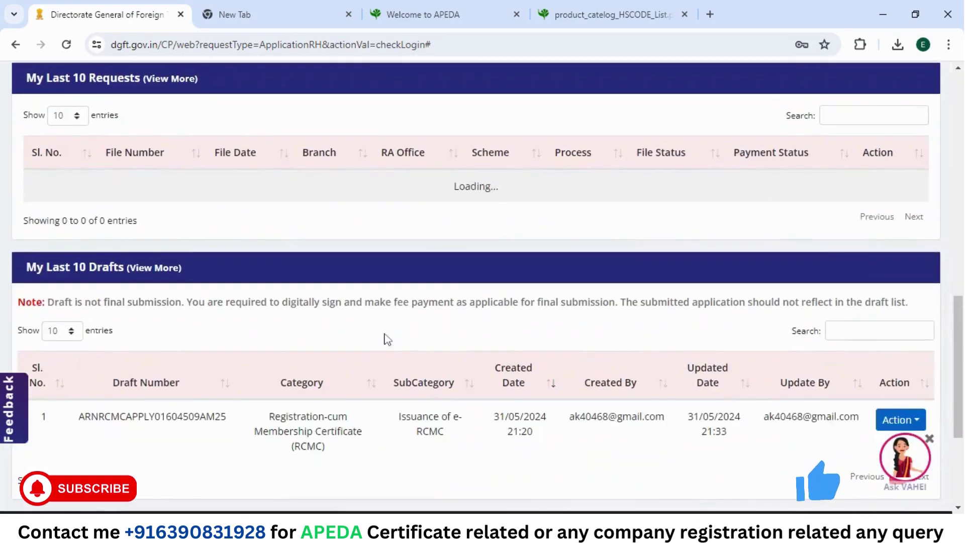
pyautogui.scroll(-5, 717, 134)
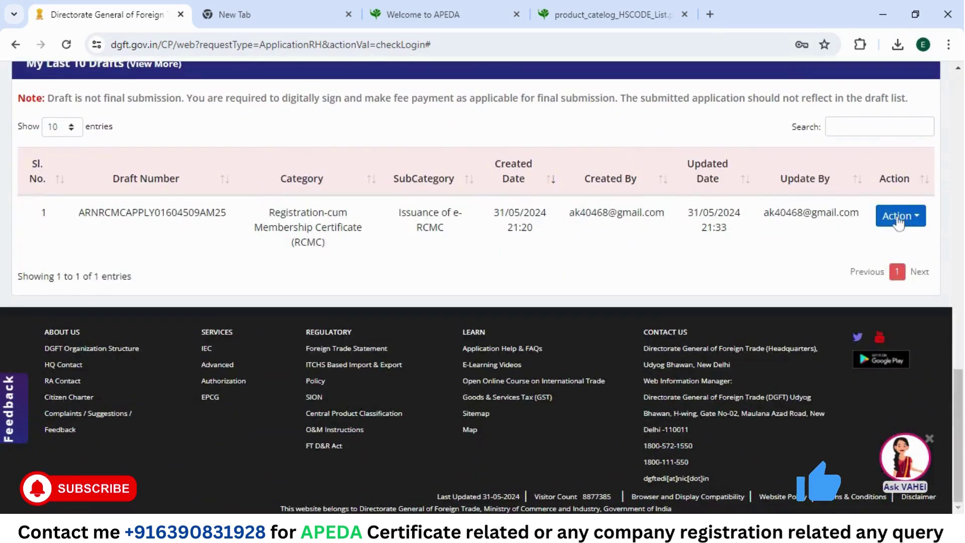
pyautogui.click(899, 217)
pyautogui.click(900, 238)
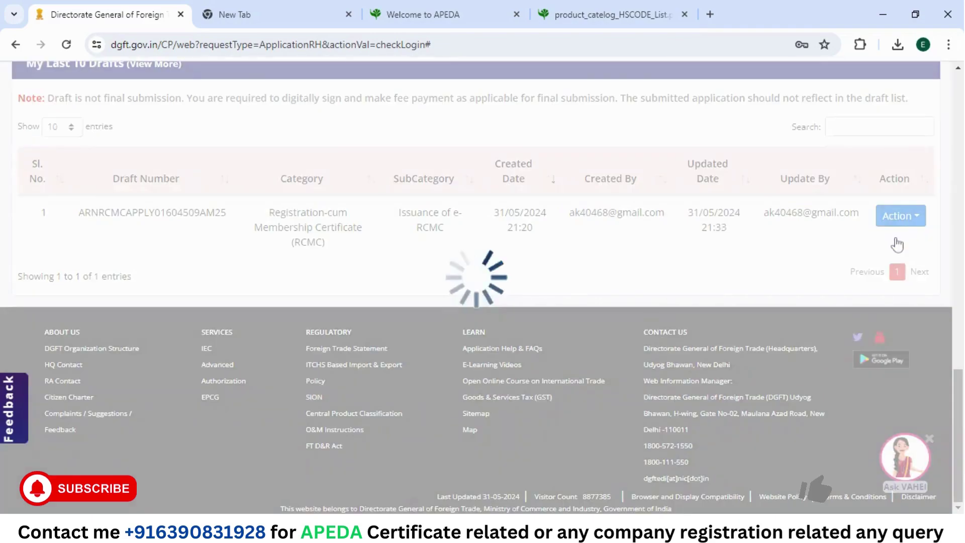
pyautogui.scroll(-5, 898, 243)
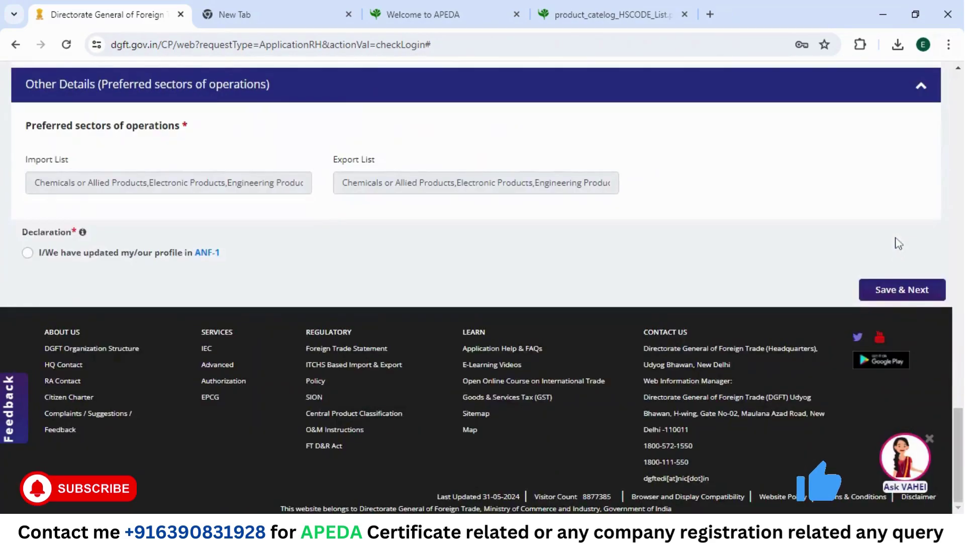
# Step: Confirm the ANF-1 profile-updated declaration, save the RCMC details, and go to the Declaration step
pyautogui.click(27, 253)
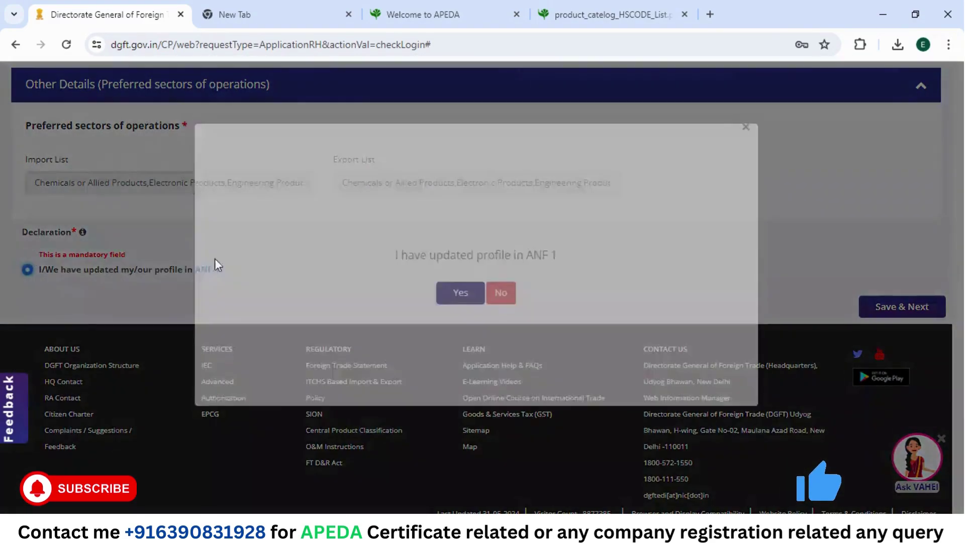
pyautogui.click(451, 321)
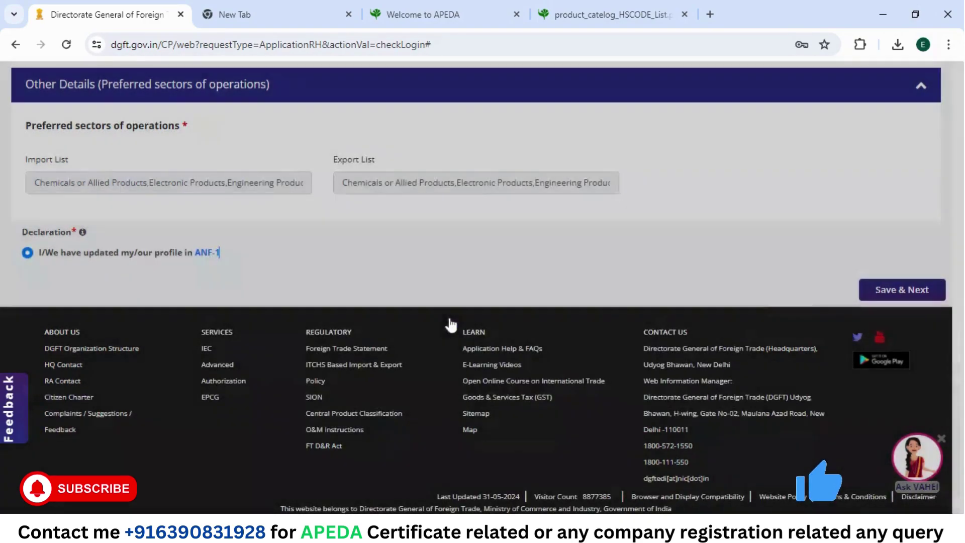
pyautogui.click(900, 290)
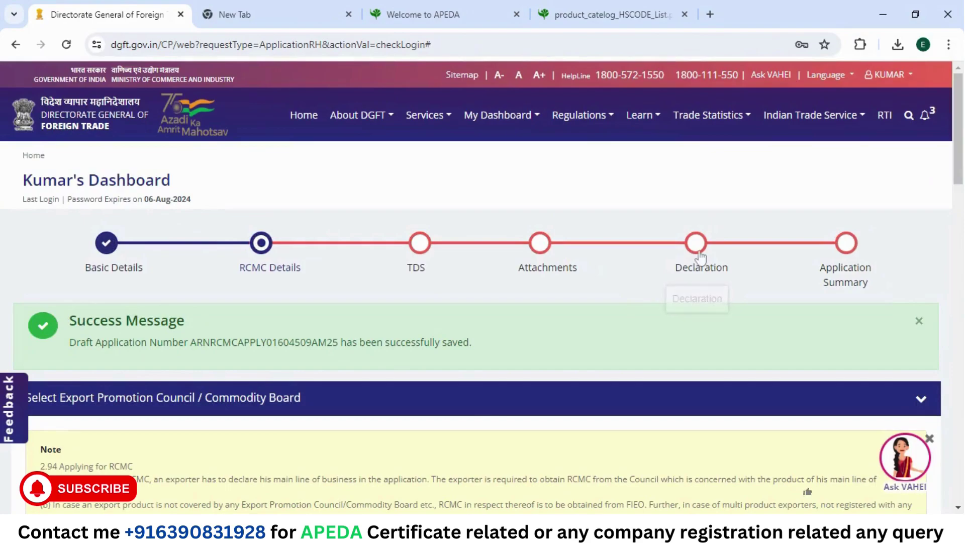
pyautogui.click(700, 257)
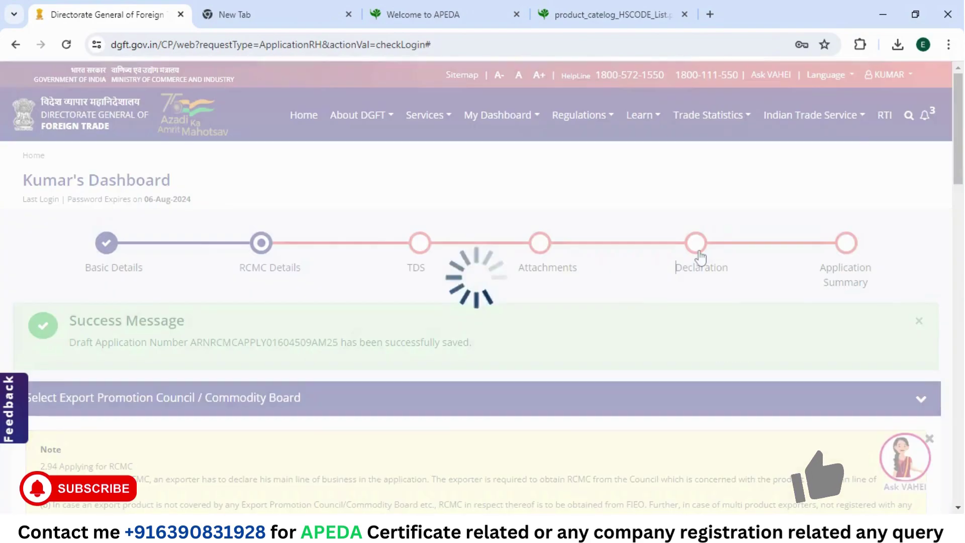
pyautogui.scroll(-6, 700, 257)
pyautogui.scroll(-5, 700, 257)
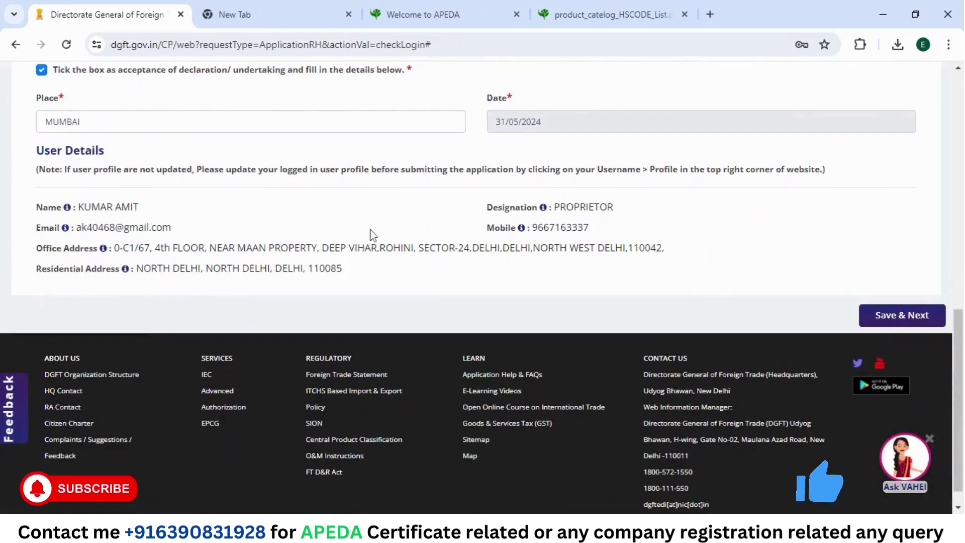
# Step: Save the declaration, review the Application Summary down to the 5,900.00 total, and choose Payment For RCMC
pyautogui.click(888, 323)
pyautogui.scroll(-5, 892, 329)
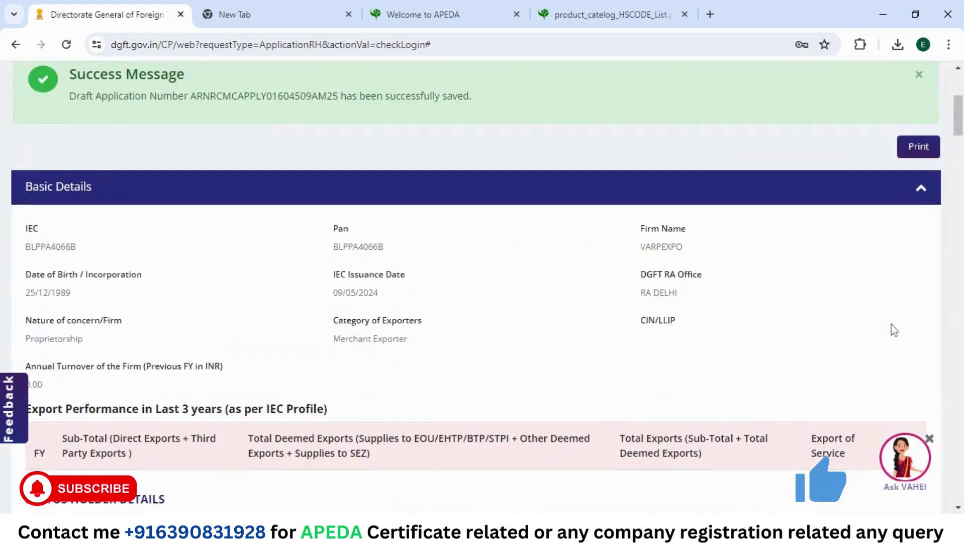
pyautogui.scroll(-3, 649, 284)
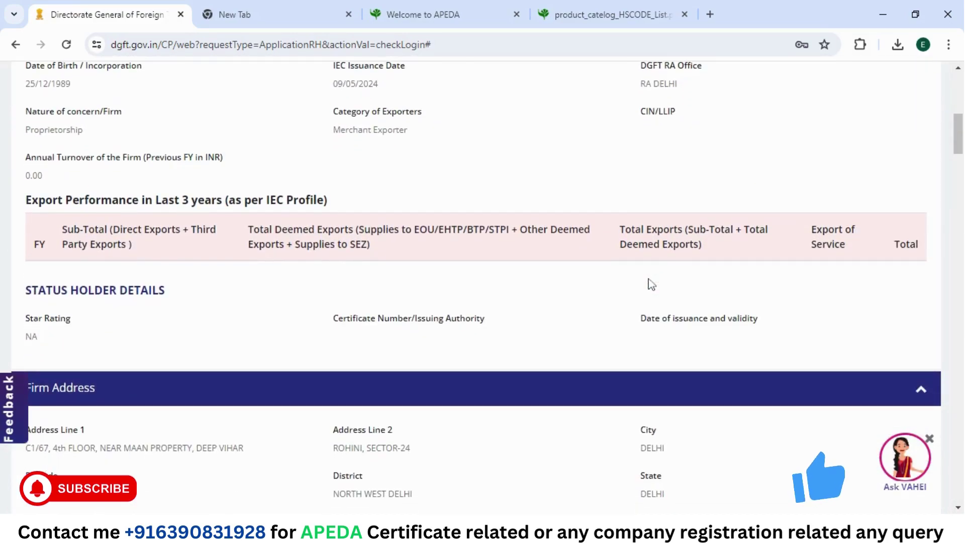
pyautogui.scroll(-10, 651, 284)
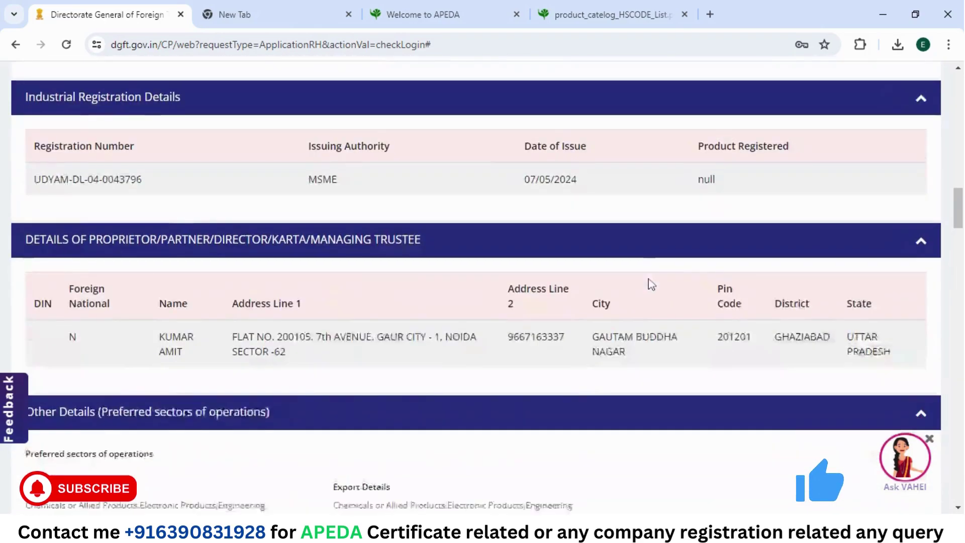
pyautogui.scroll(-15, 651, 285)
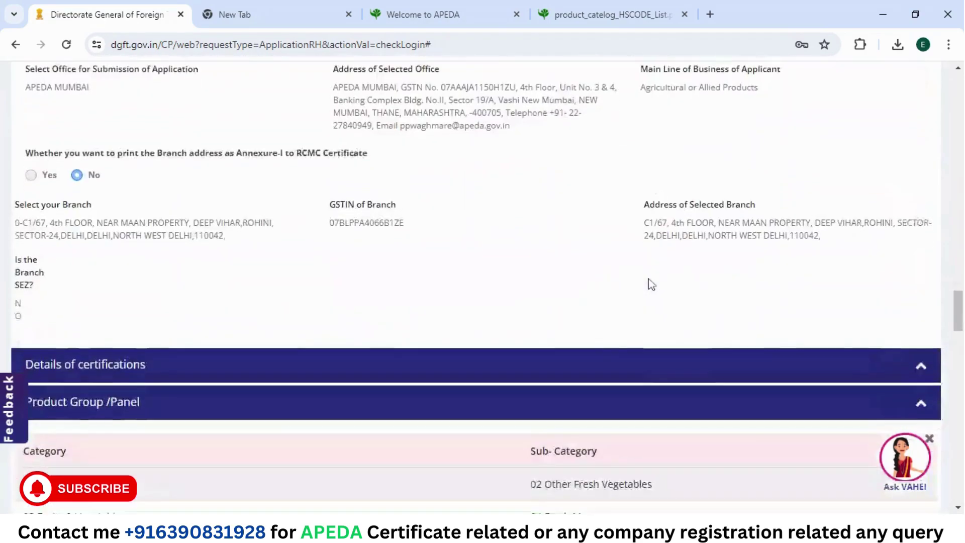
pyautogui.scroll(-2, 651, 284)
pyautogui.scroll(-20, 649, 275)
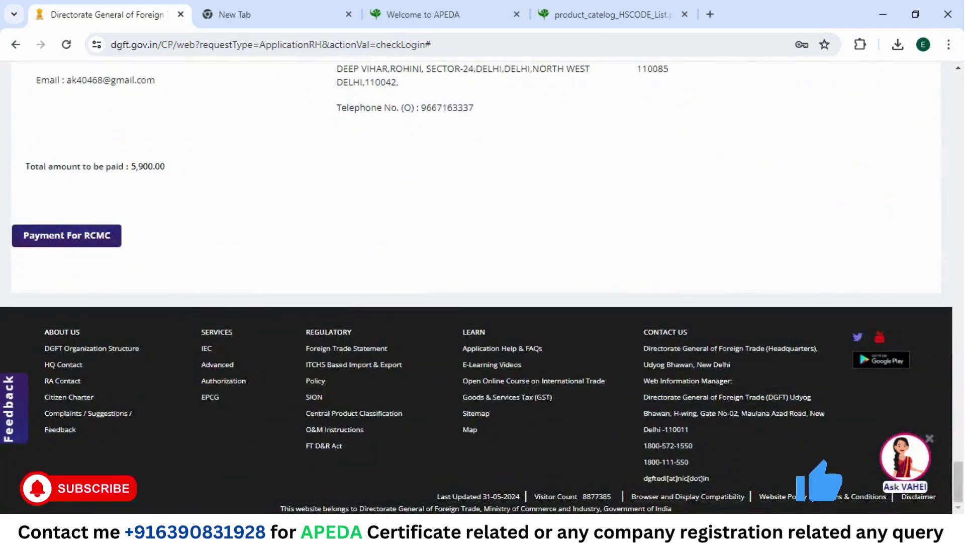
pyautogui.scroll(7, 650, 275)
pyautogui.scroll(-7, 651, 275)
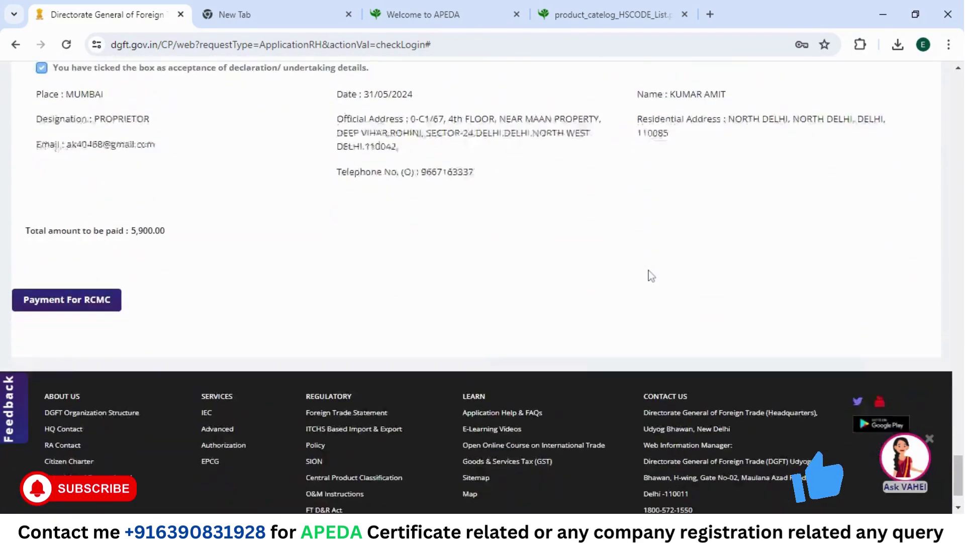
pyautogui.scroll(2, 648, 270)
pyautogui.scroll(-1, 648, 270)
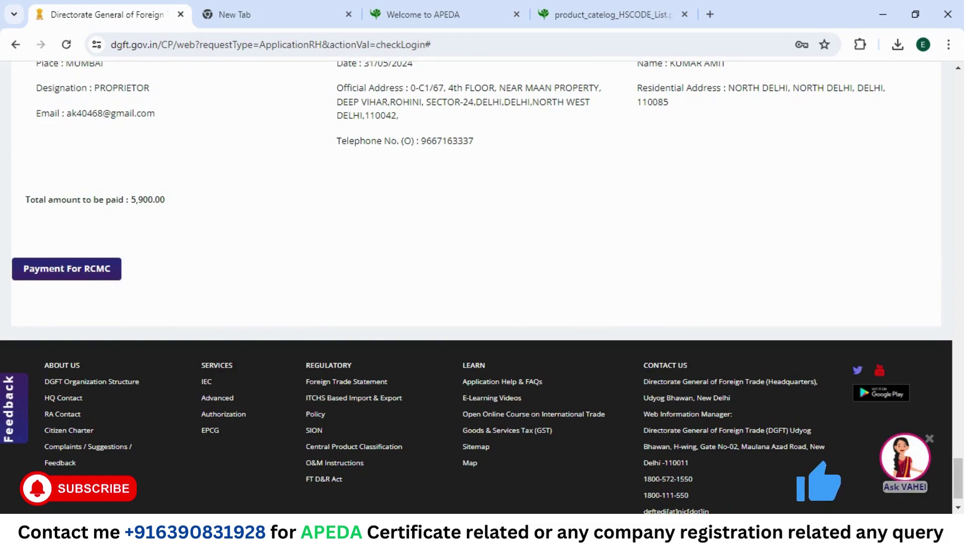
pyautogui.click(84, 275)
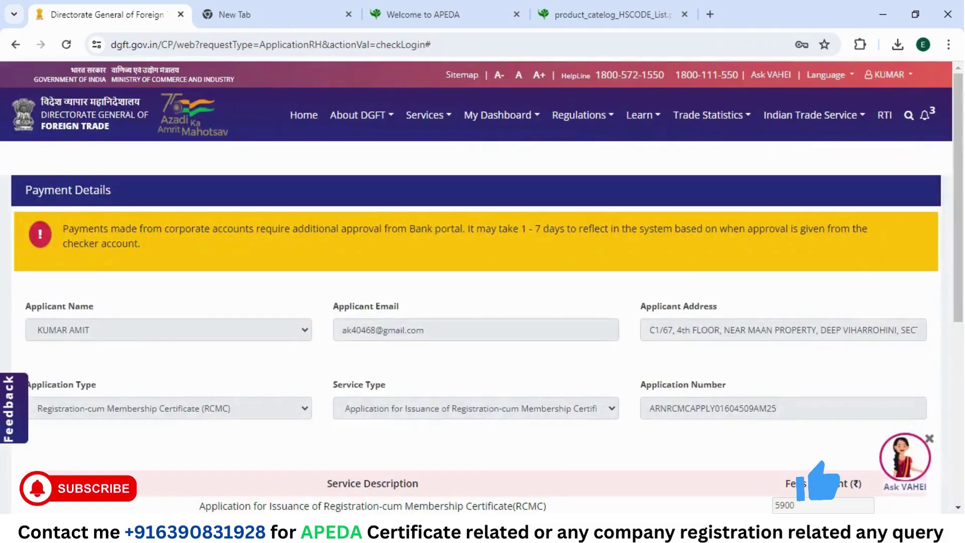
# Step: Submit the 5900 RCMC fee from Payment Details to reach the NSDL SurePay gateway
pyautogui.scroll(-5, 527, 263)
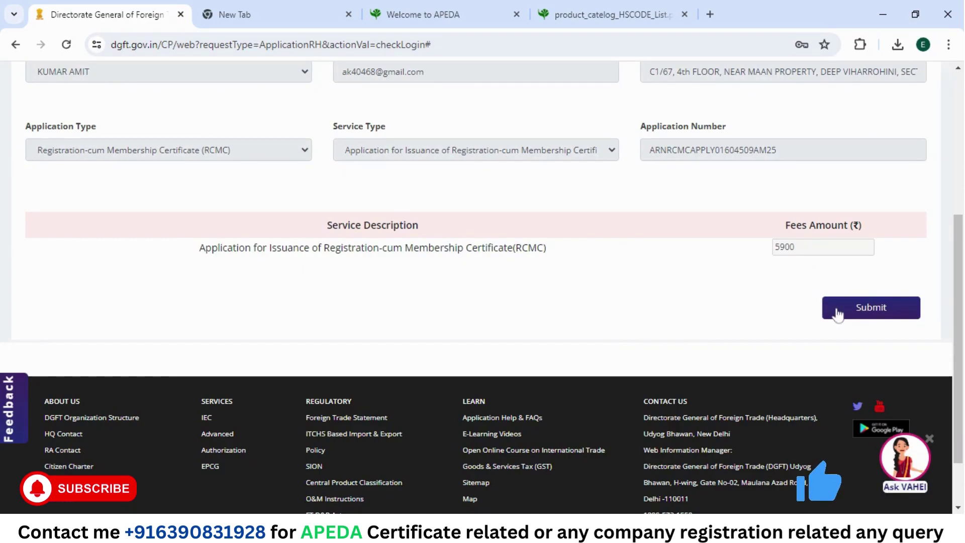
pyautogui.click(837, 311)
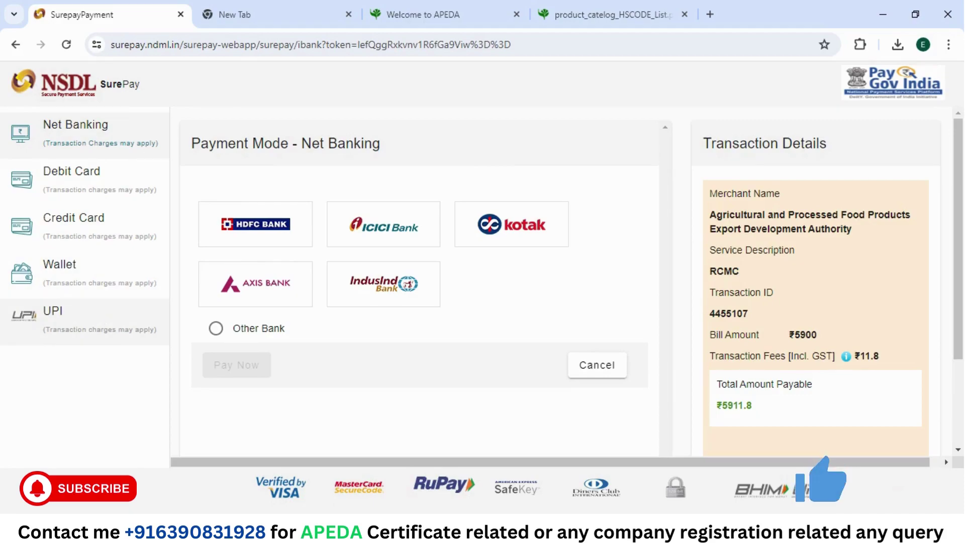
# Step: Choose UPI as the payment mode and enter a test virtual payment address
pyautogui.click(100, 319)
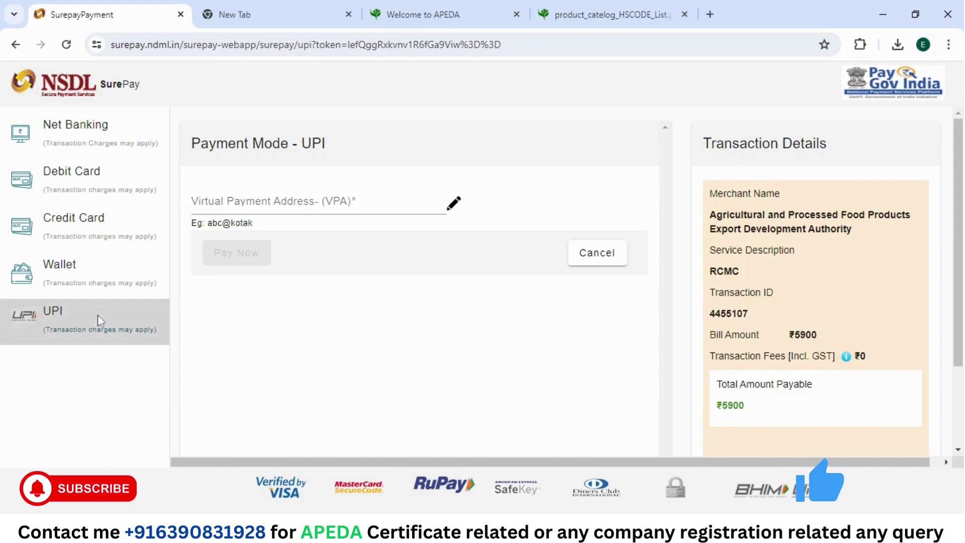
pyautogui.click(322, 201)
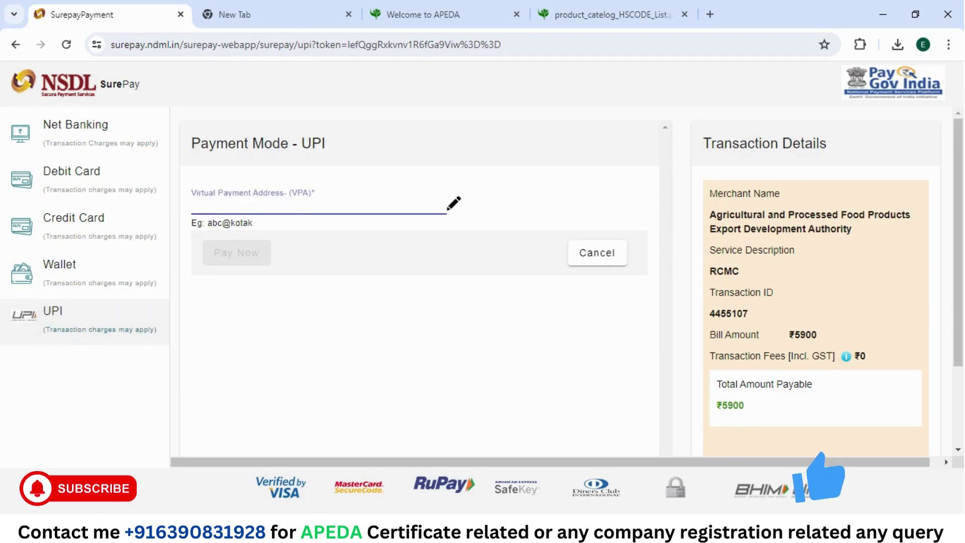
pyautogui.write('12345')
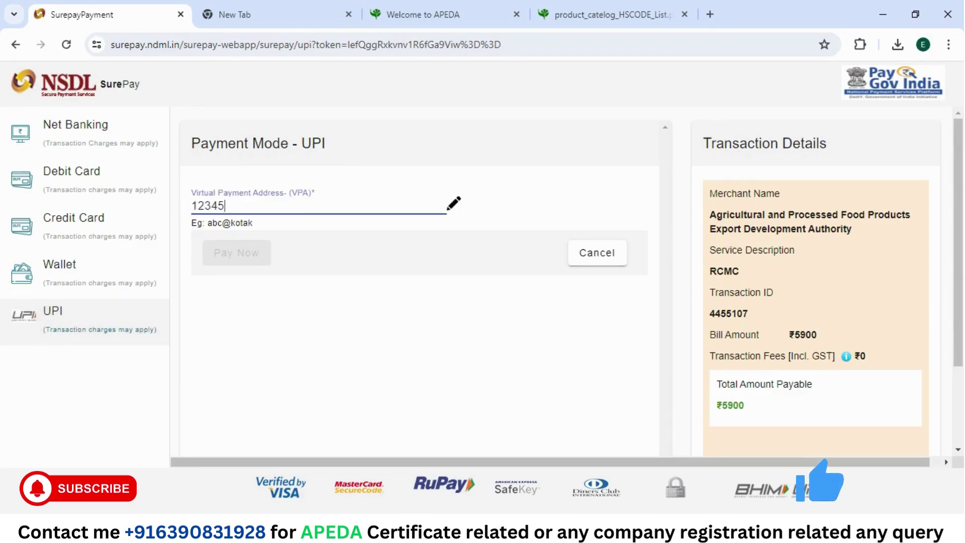
pyautogui.write('67890')
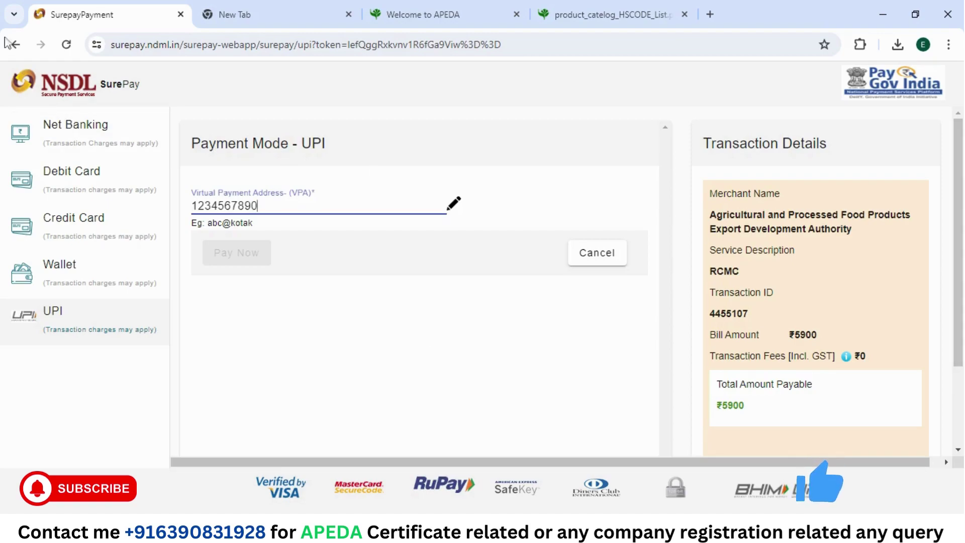
# Step: Go back in the browser to reset the SurePay payment page
pyautogui.click(21, 46)
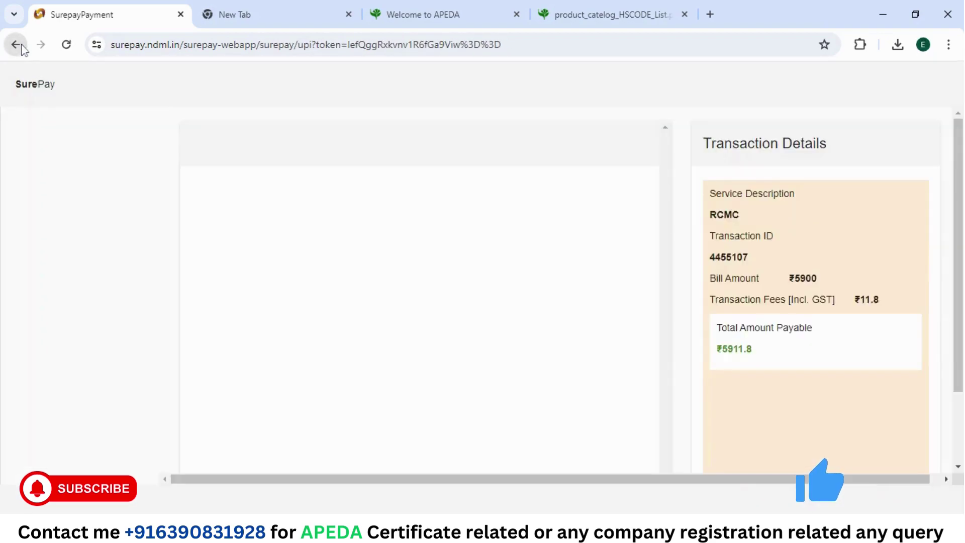
pyautogui.click(22, 49)
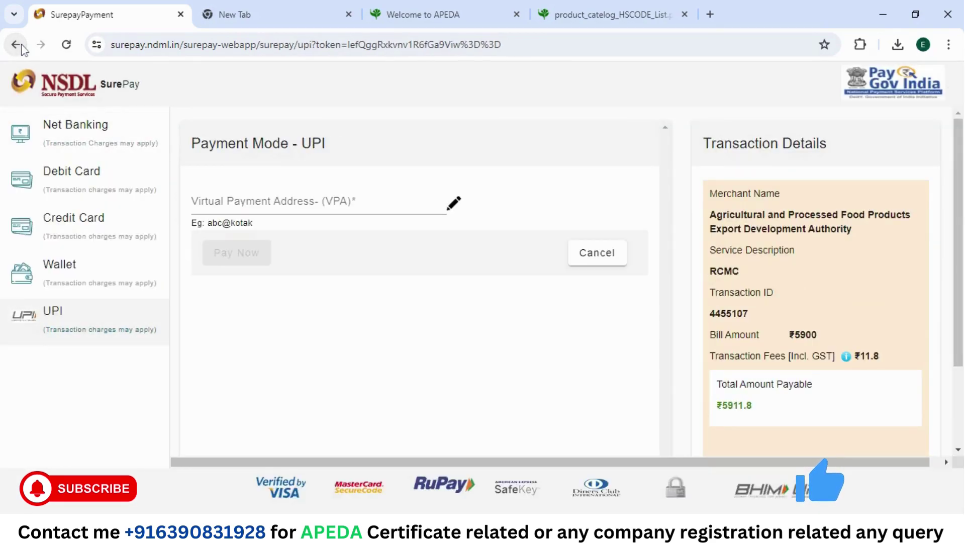
pyautogui.click(21, 49)
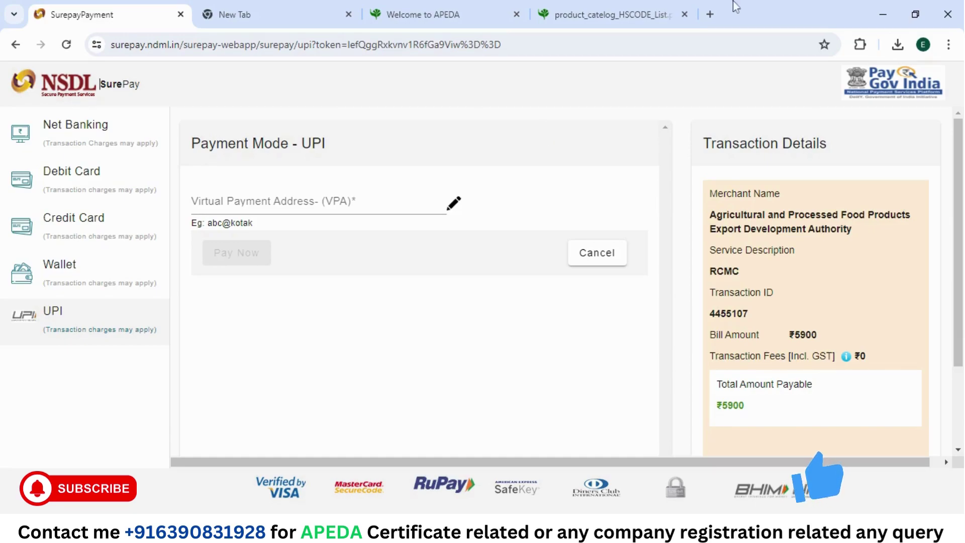
# Step: Load legalbluebird.com in a new browser tab
pyautogui.click(710, 14)
pyautogui.write('ww')
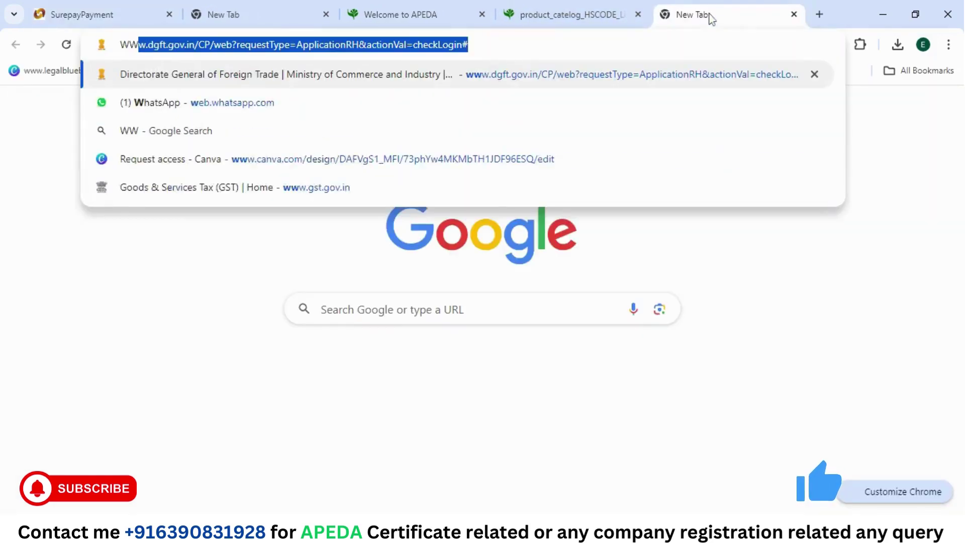
pyautogui.press('Delete')
pyautogui.press('BackSpace')
pyautogui.press('BackSpace')
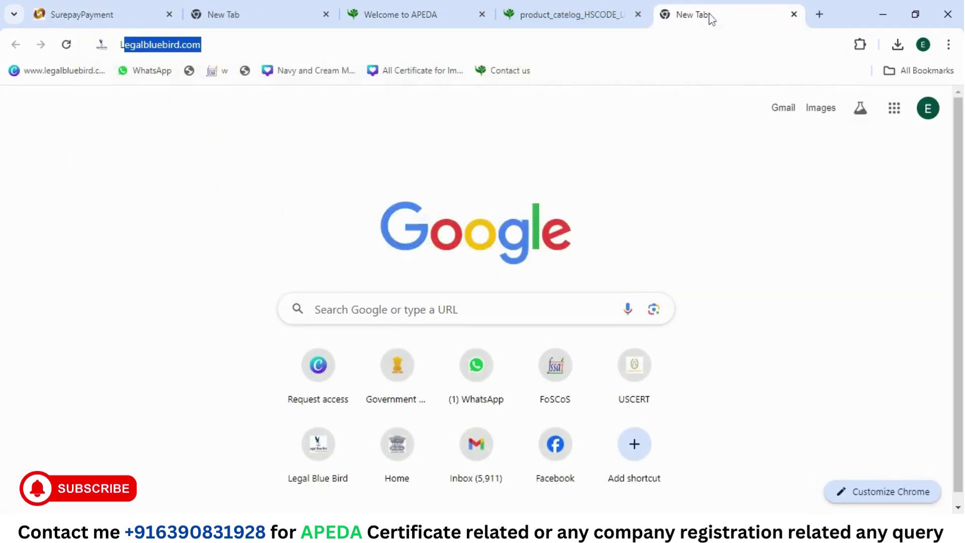
pyautogui.write('LE')
pyautogui.press('Right')
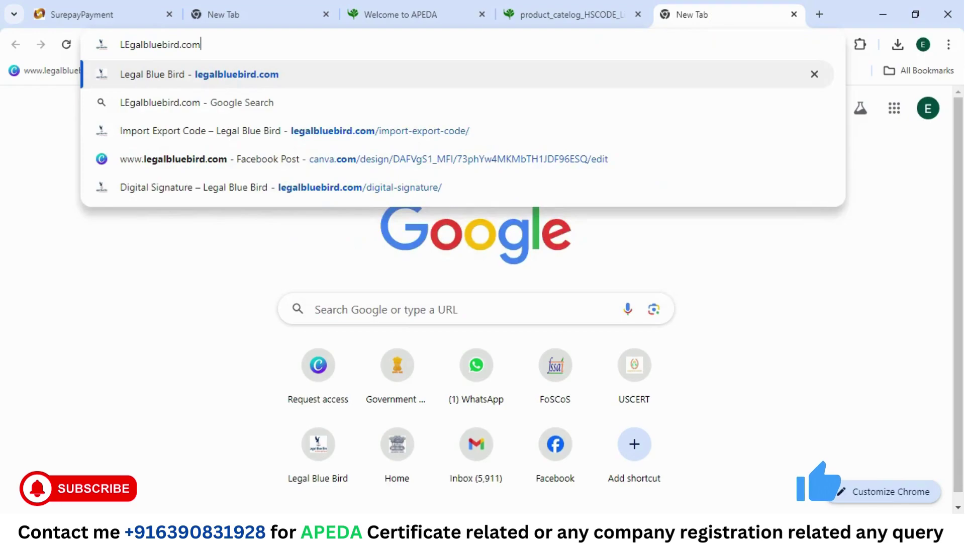
pyautogui.press('Return')
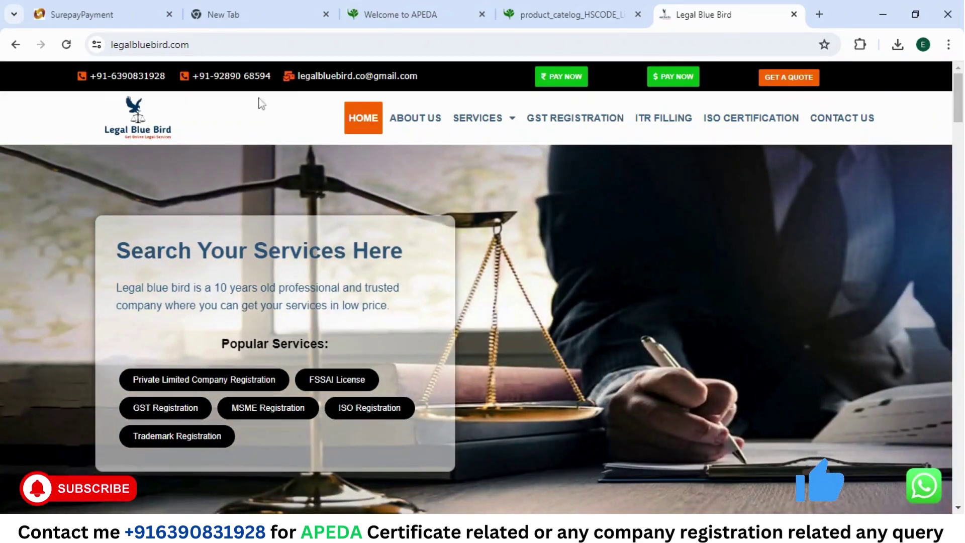
# Step: Scroll through the Legal Blue Bird home page and look at the SERVICES menu
pyautogui.scroll(-3, 495, 274)
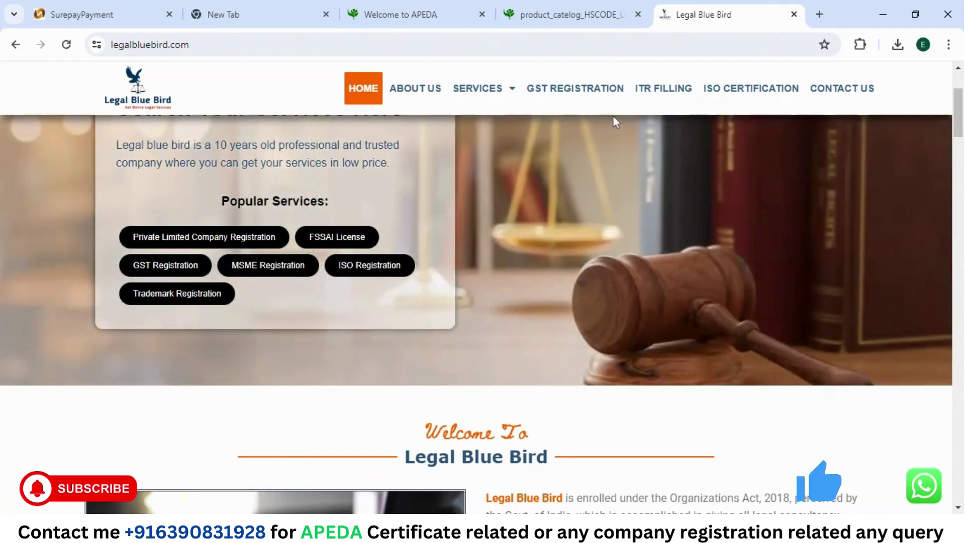
pyautogui.moveTo(494, 91)
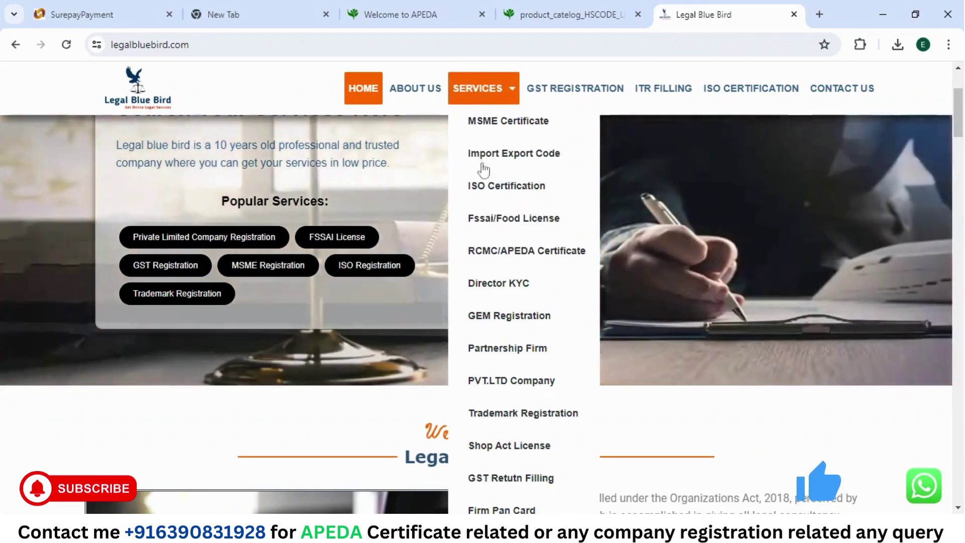
pyautogui.scroll(-4, 495, 258)
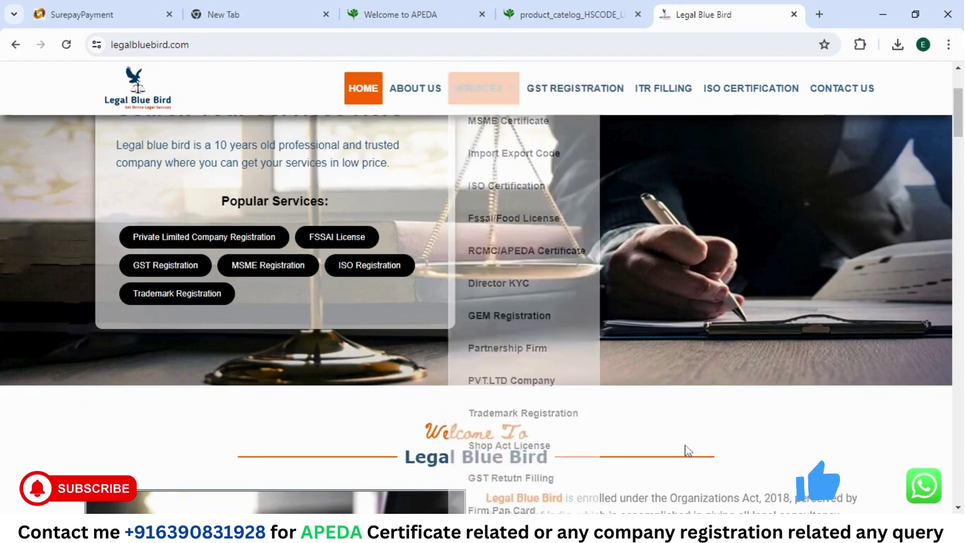
pyautogui.scroll(-2, 692, 435)
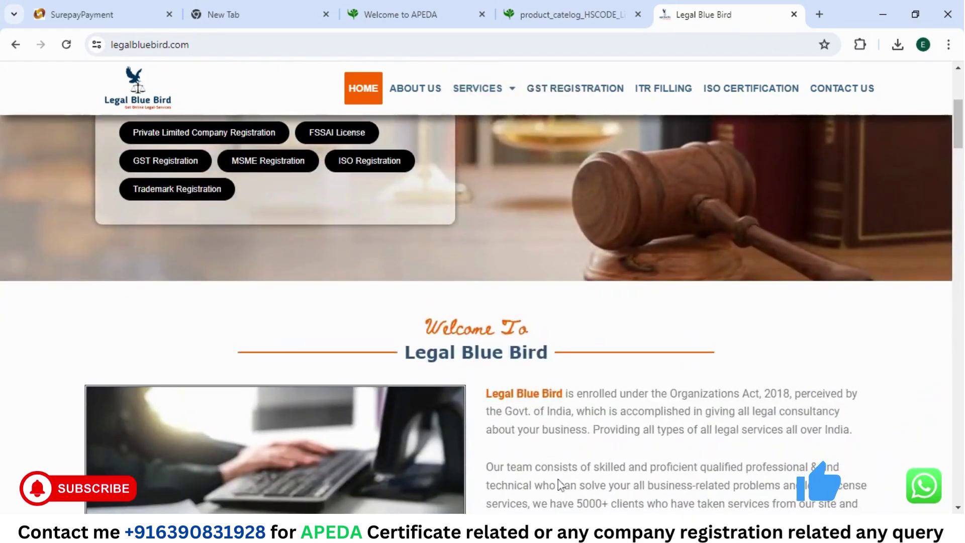